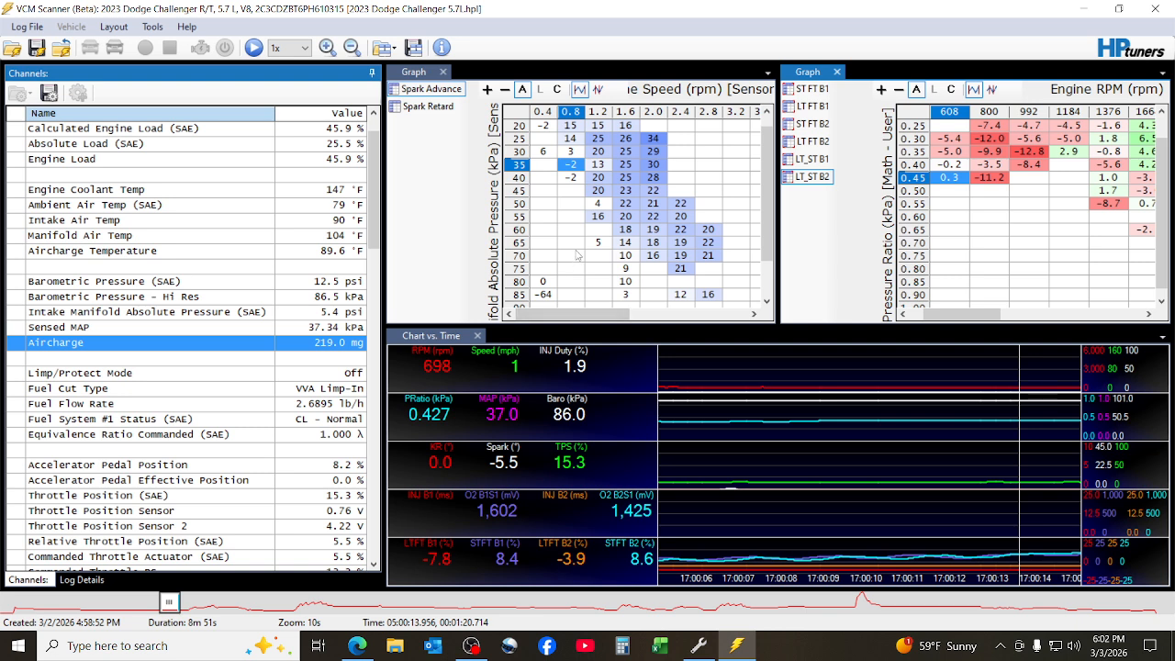
Step: Compare the Spark Retard and Spark Advance graph tables of the log
{"action": "left_click", "coordinate": [444, 107]}
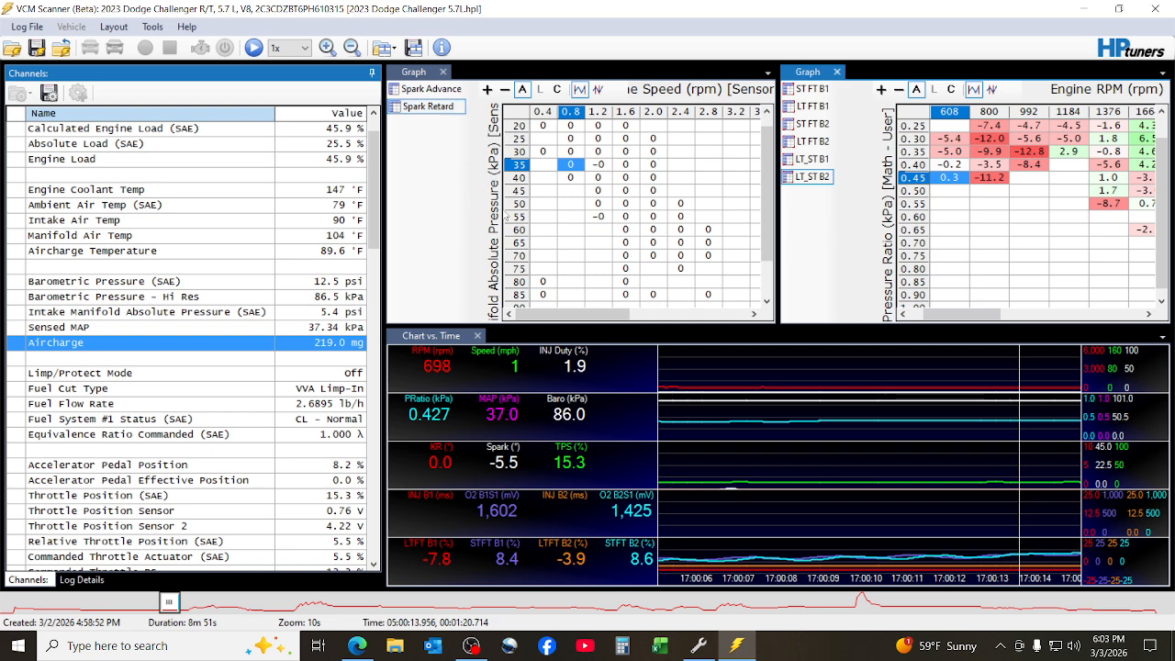
{"action": "mouse_move", "coordinate": [574, 318]}
{"action": "left_mouse_down"}
{"action": "mouse_move", "coordinate": [681, 321]}
{"action": "mouse_move", "coordinate": [569, 321]}
{"action": "left_mouse_up"}
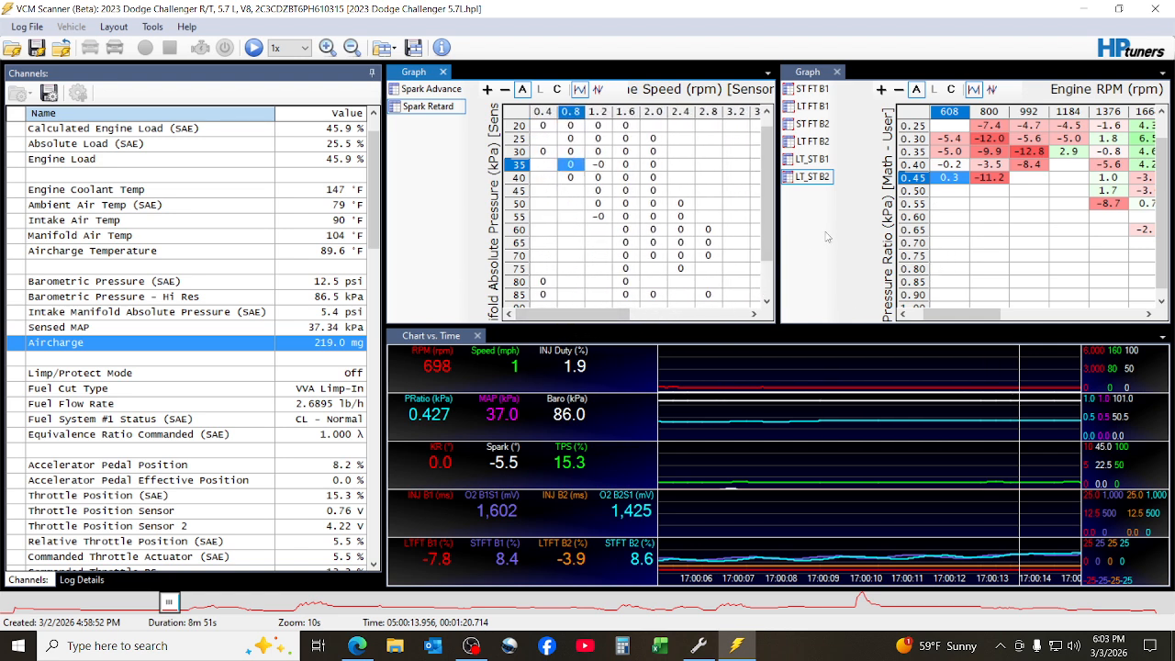
{"action": "left_click", "coordinate": [413, 92]}
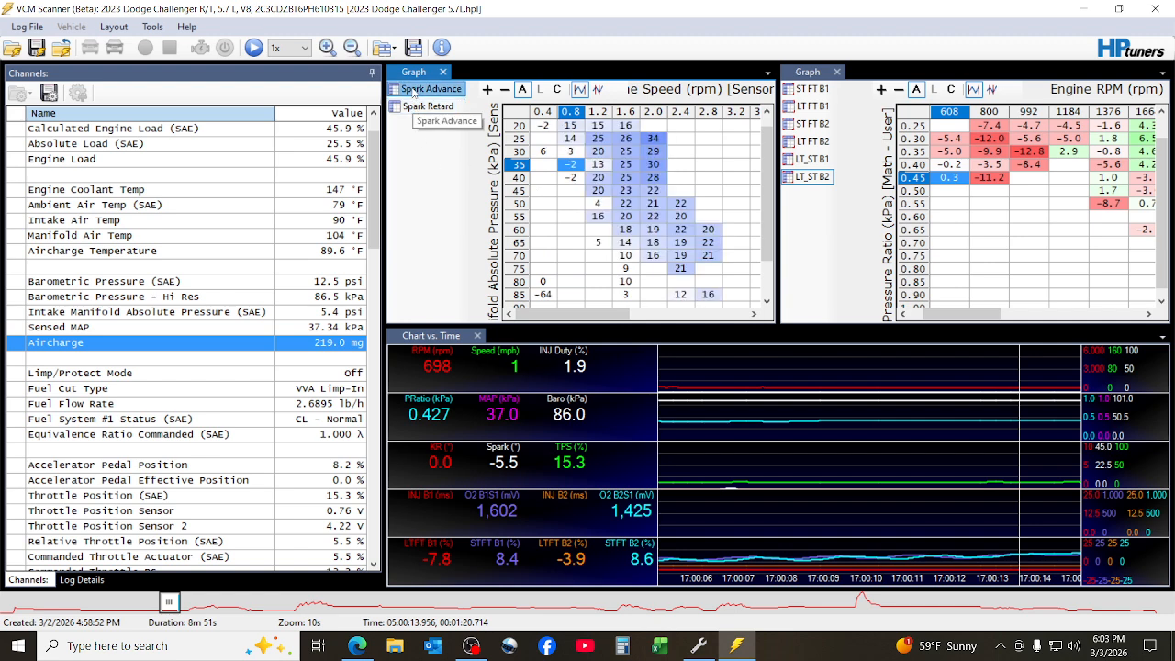
{"action": "left_click", "coordinate": [420, 107]}
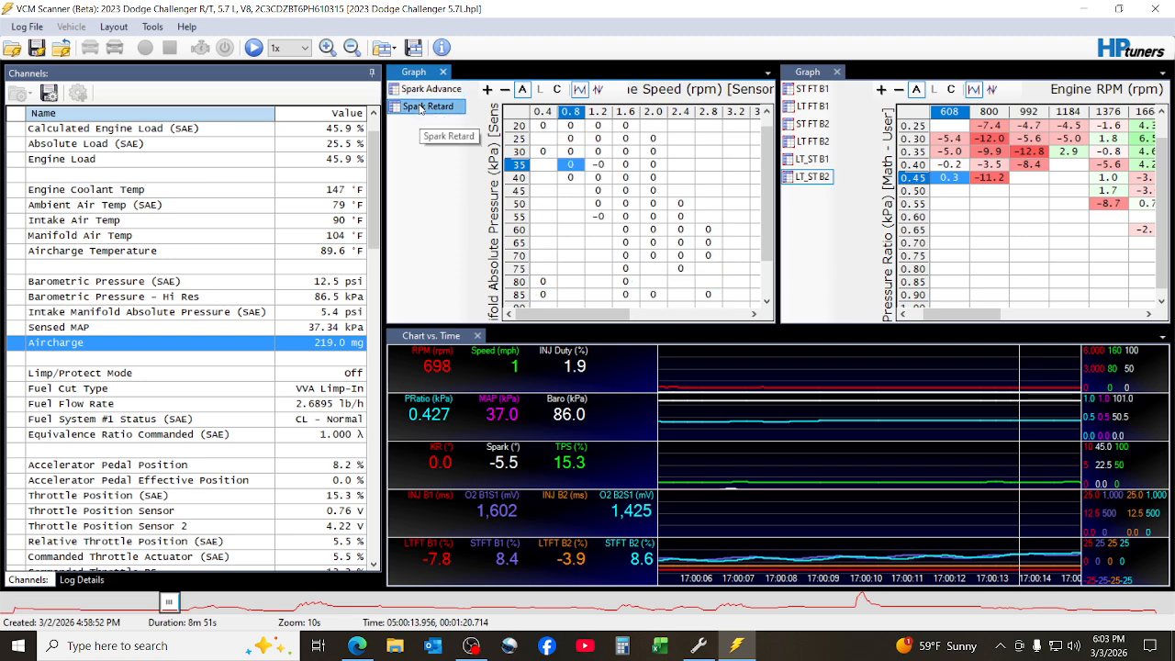
Step: Review the Spark Retard and Spark Advance graph settings in the graph layout editor, and remove the Spark Retard graph
{"action": "right_click", "coordinate": [558, 160]}
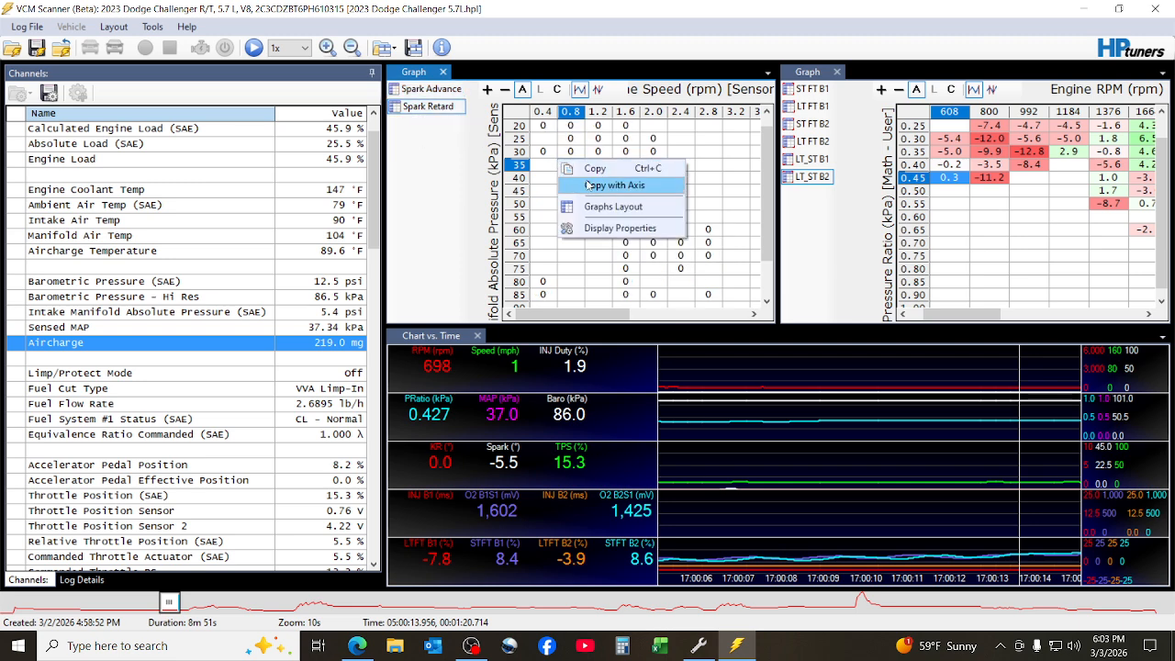
{"action": "left_click", "coordinate": [609, 207]}
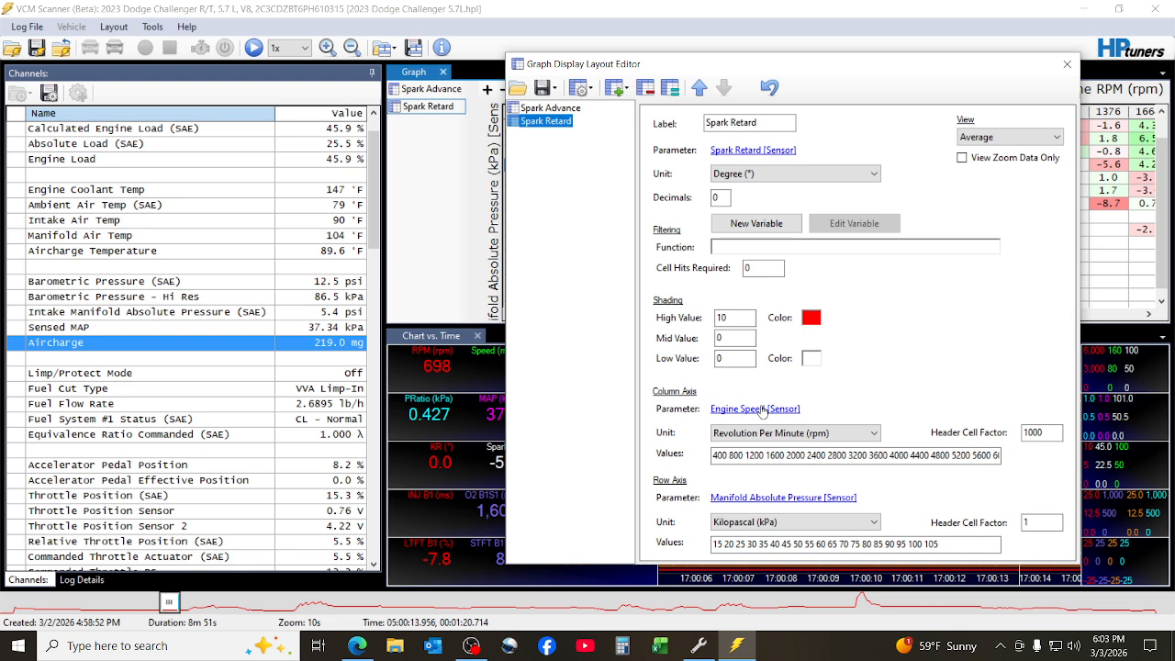
{"action": "left_click", "coordinate": [728, 455]}
{"action": "left_click", "coordinate": [734, 316]}
{"action": "left_click", "coordinate": [735, 317]}
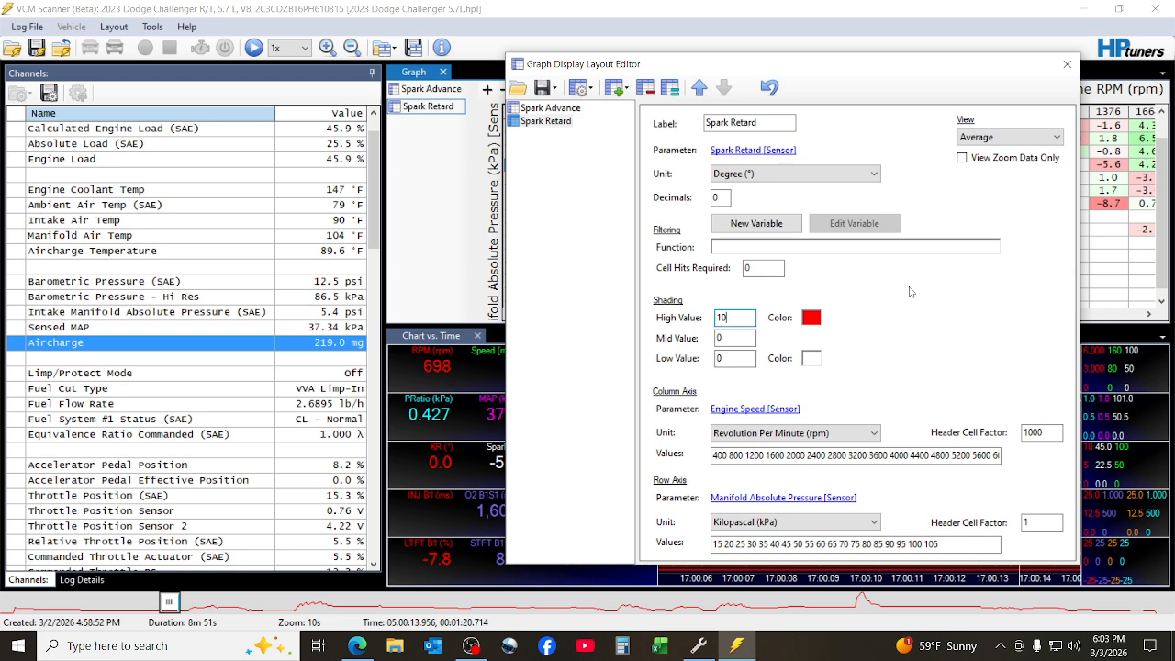
{"action": "left_click", "coordinate": [533, 120]}
{"action": "left_click", "coordinate": [535, 109]}
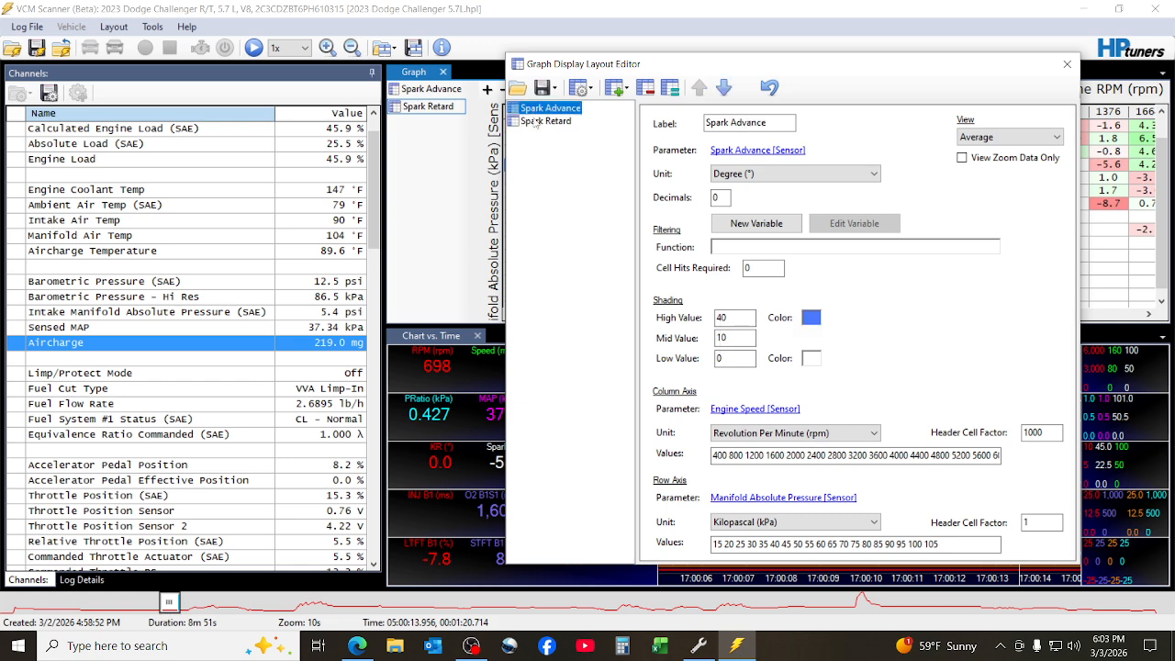
{"action": "left_click", "coordinate": [537, 122]}
{"action": "left_click", "coordinate": [541, 110]}
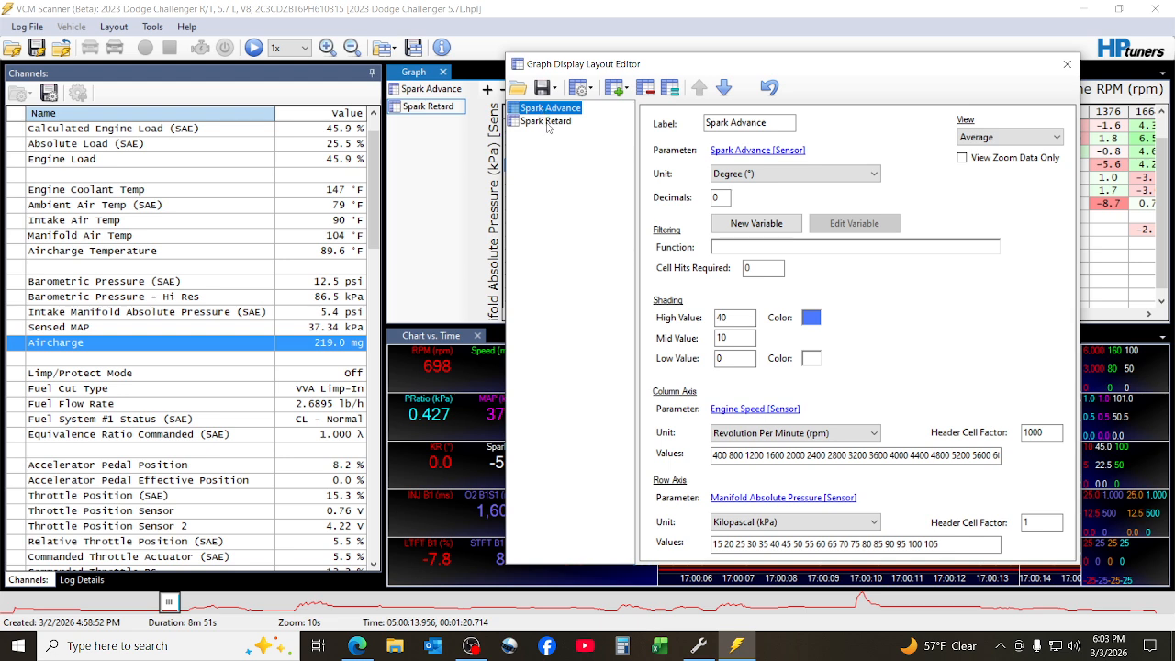
{"action": "left_click", "coordinate": [548, 122]}
{"action": "left_click", "coordinate": [646, 87]}
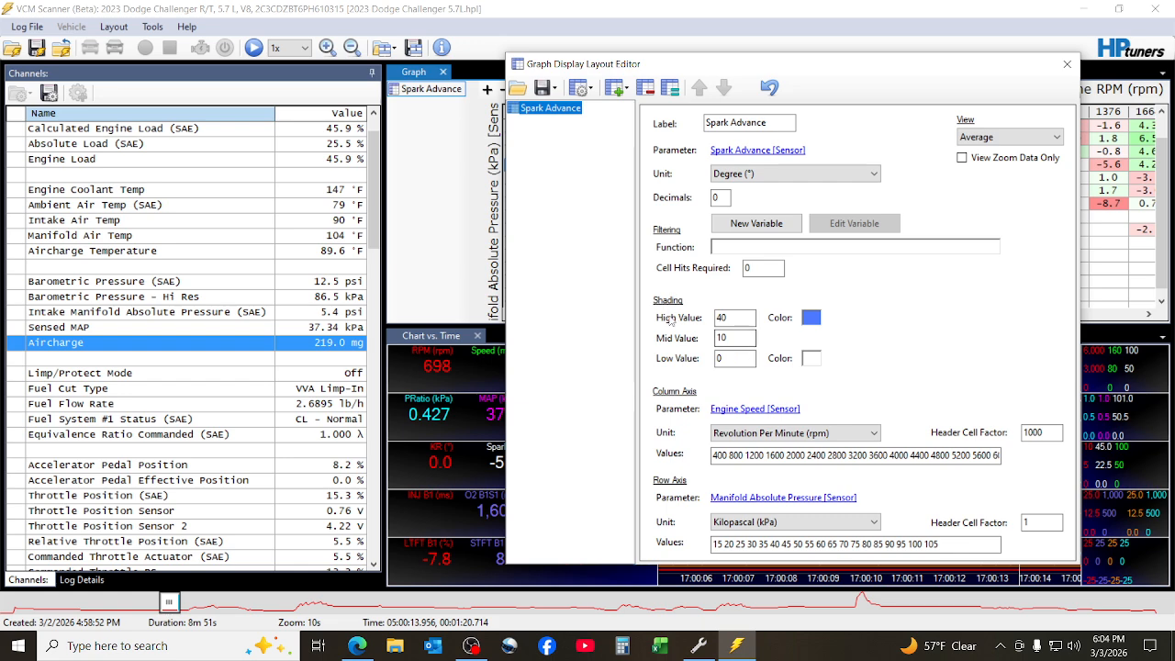
{"action": "left_click", "coordinate": [727, 358]}
{"action": "left_click", "coordinate": [1066, 64]}
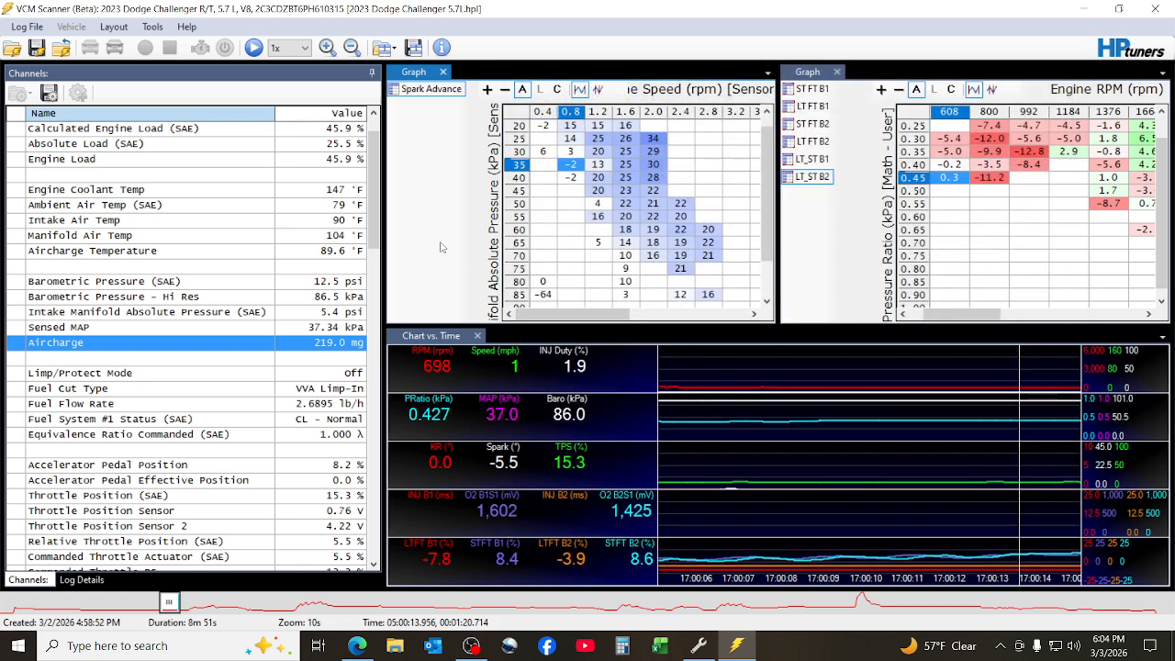
Step: Examine the knock retard and spark advance channels in the channel list
{"action": "left_click_drag", "start_coordinate": [377, 241], "coordinate": [390, 447]}
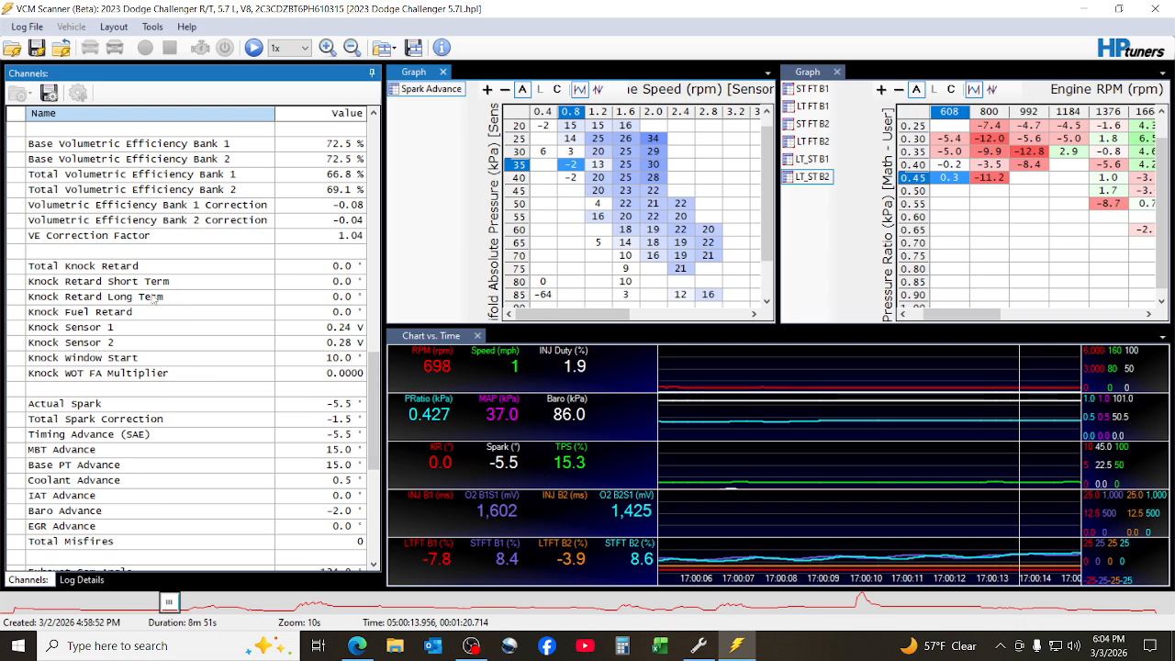
{"action": "scroll", "coordinate": [194, 433], "scroll_direction": "down", "scroll_amount": 1}
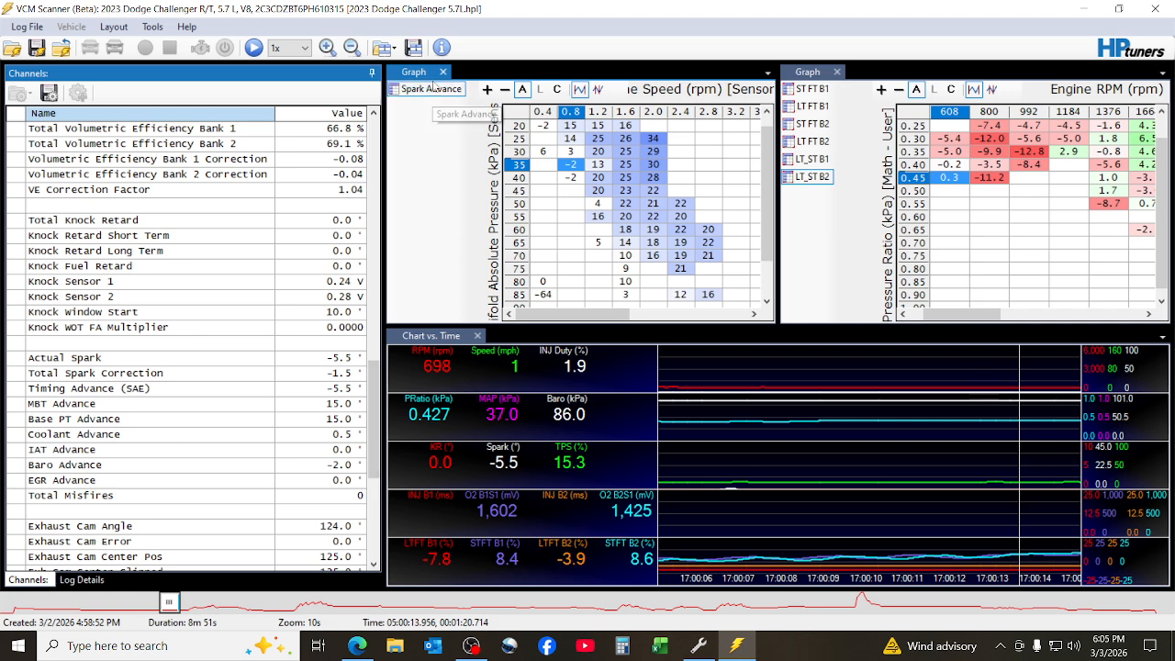
Step: Switch to VCM Editor, open the engine's base Part Throttle Spark table and show its values with one decimal place
{"action": "left_click", "coordinate": [697, 645]}
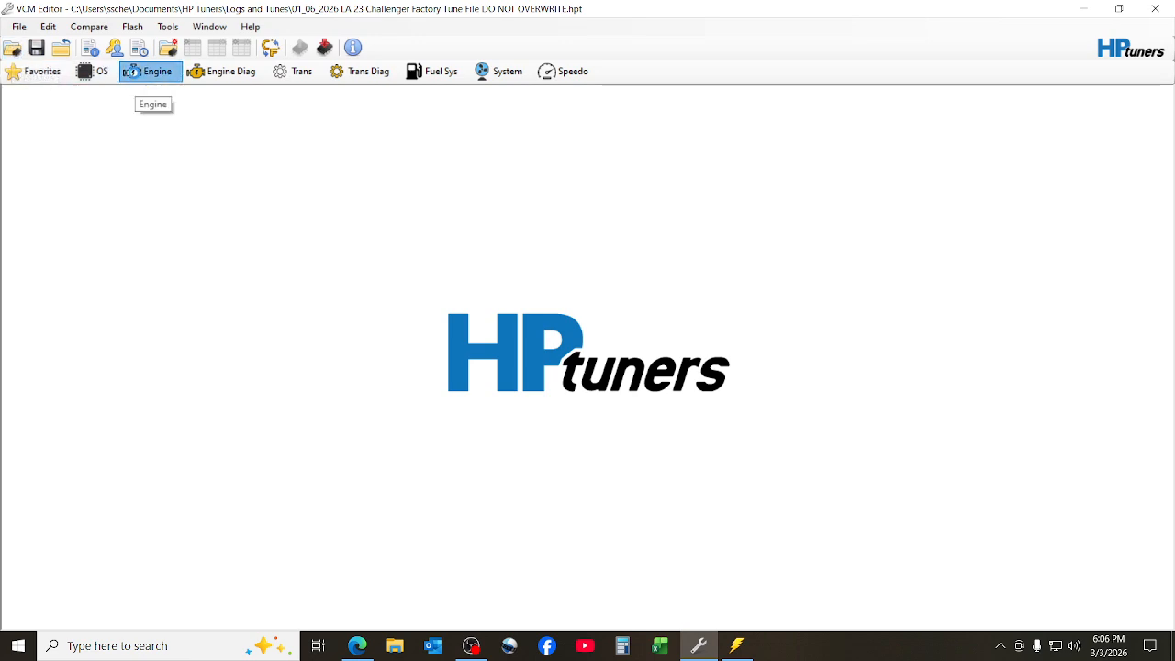
{"action": "left_click", "coordinate": [131, 72]}
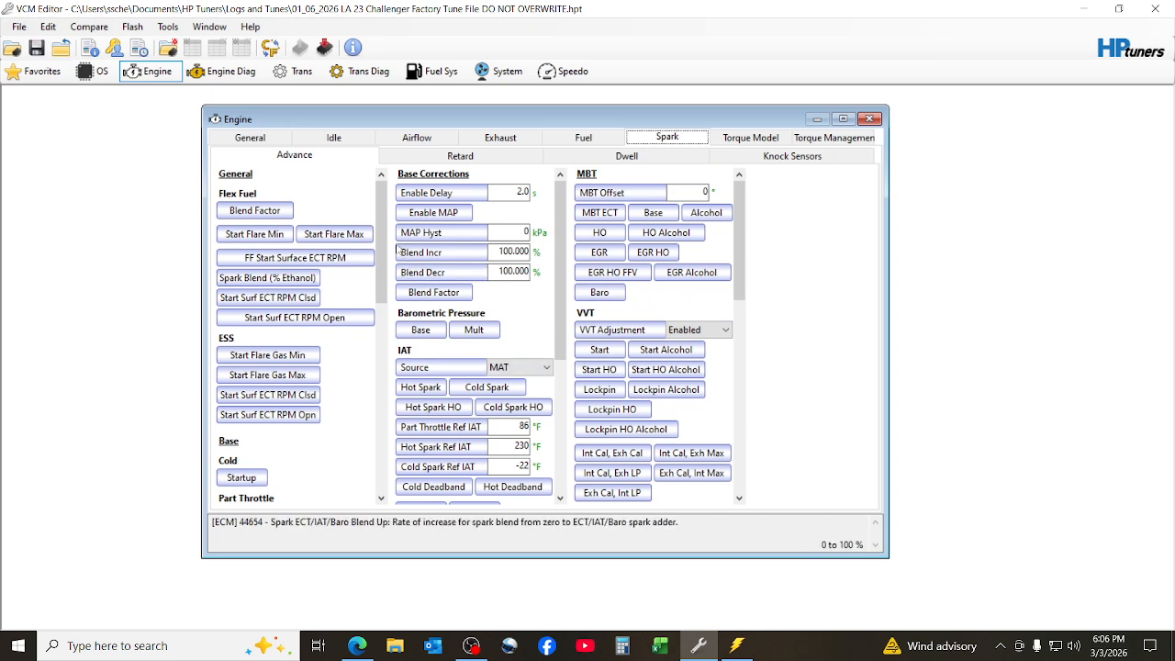
{"action": "left_click_drag", "start_coordinate": [383, 253], "coordinate": [397, 307]}
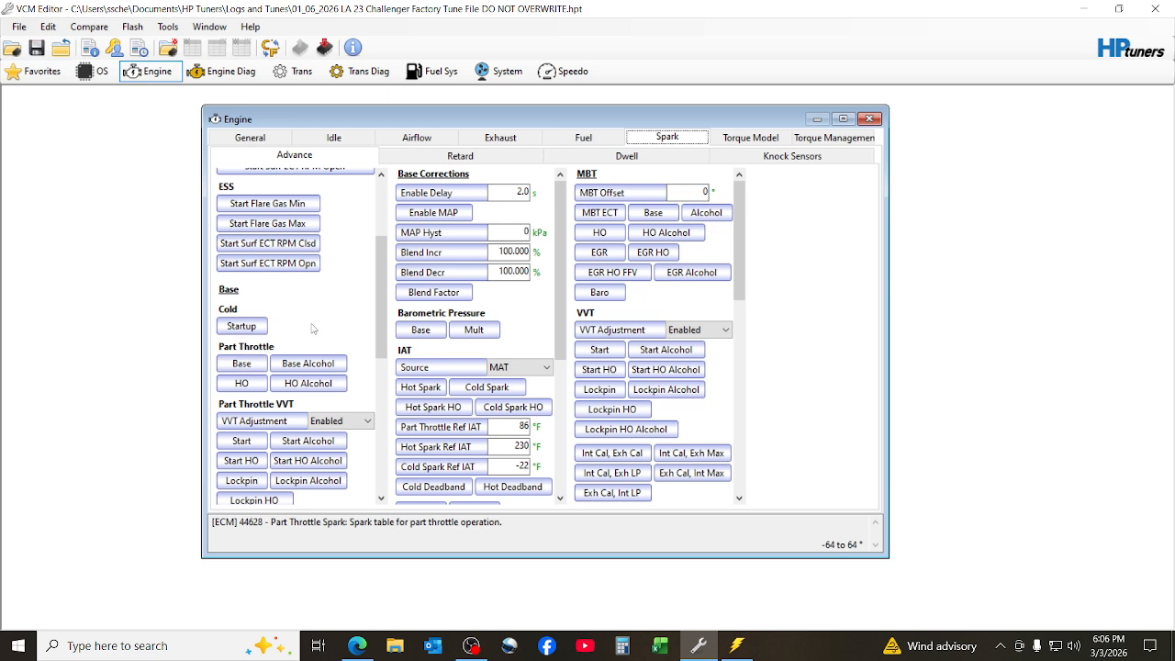
{"action": "left_click", "coordinate": [241, 364]}
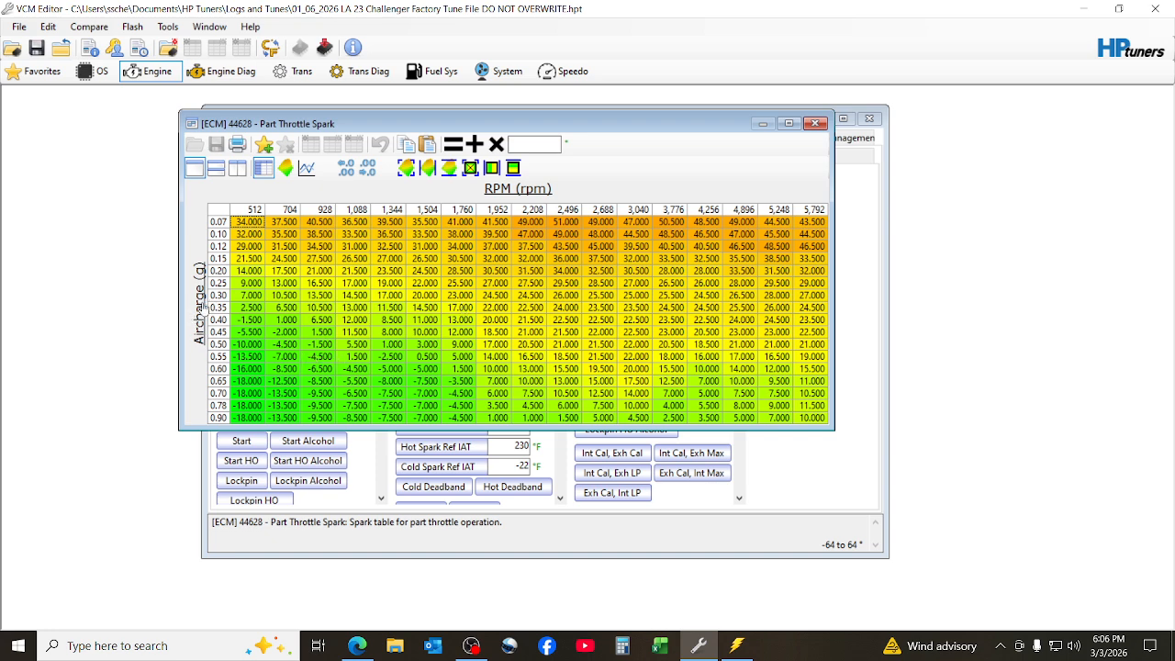
{"action": "left_click", "coordinate": [366, 168]}
{"action": "left_click", "coordinate": [366, 168]}
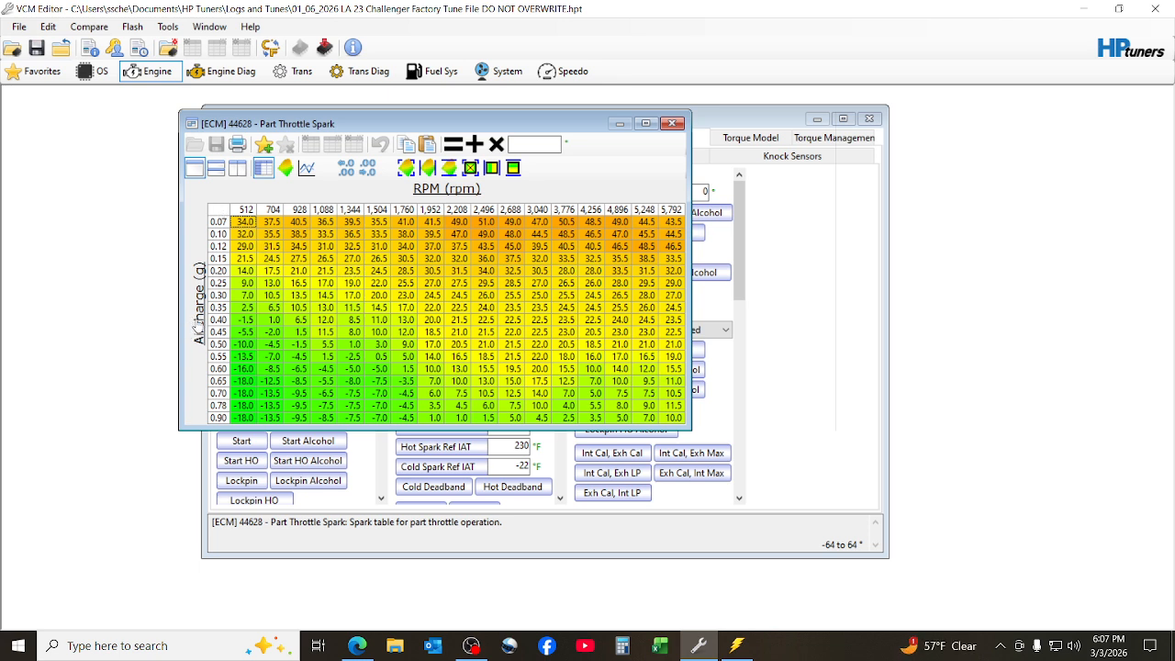
Step: Copy the column axis (RPM) labels of the Part Throttle Spark table
{"action": "left_click", "coordinate": [219, 215]}
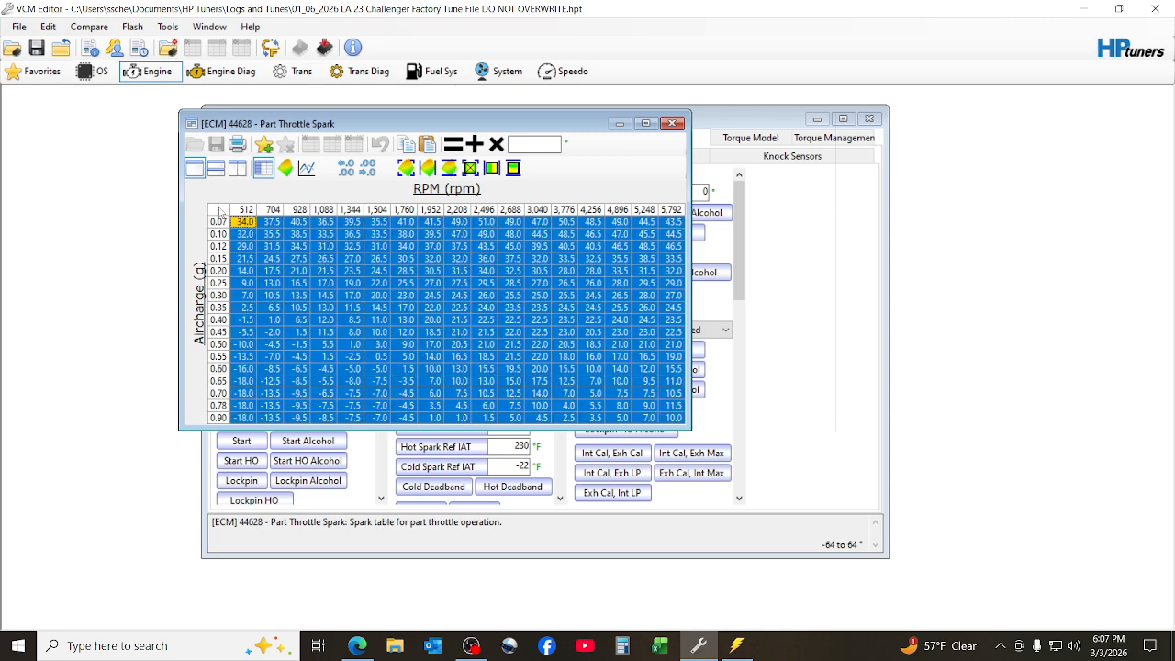
{"action": "left_click", "coordinate": [271, 261]}
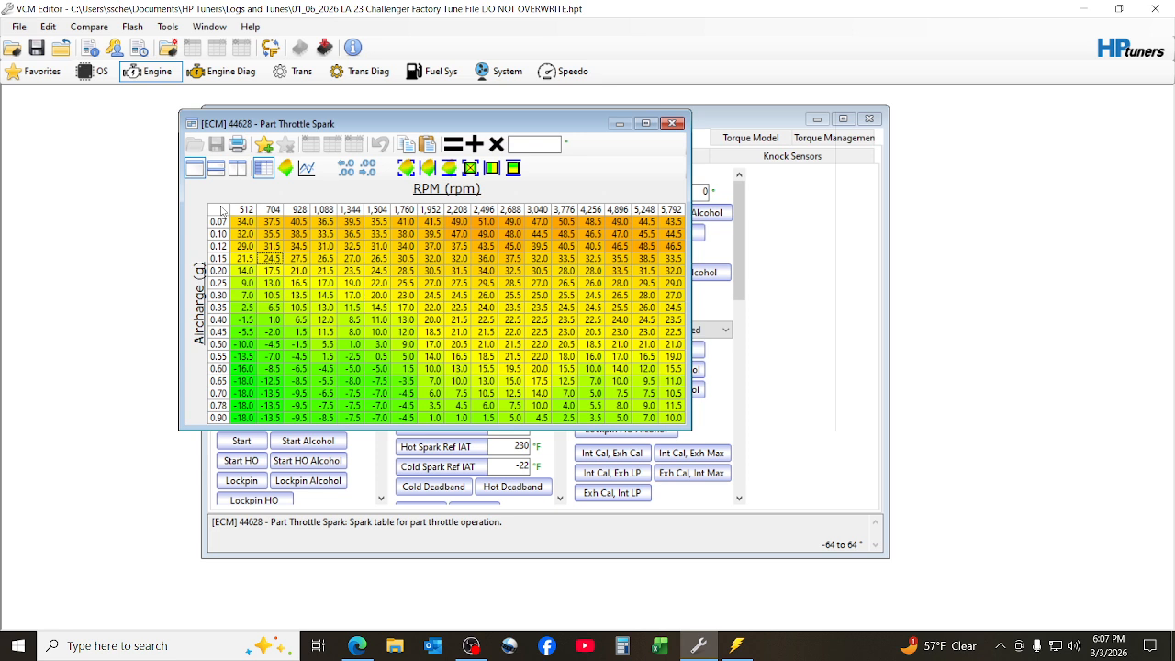
{"action": "right_click", "coordinate": [226, 213]}
{"action": "mouse_move", "coordinate": [285, 352]}
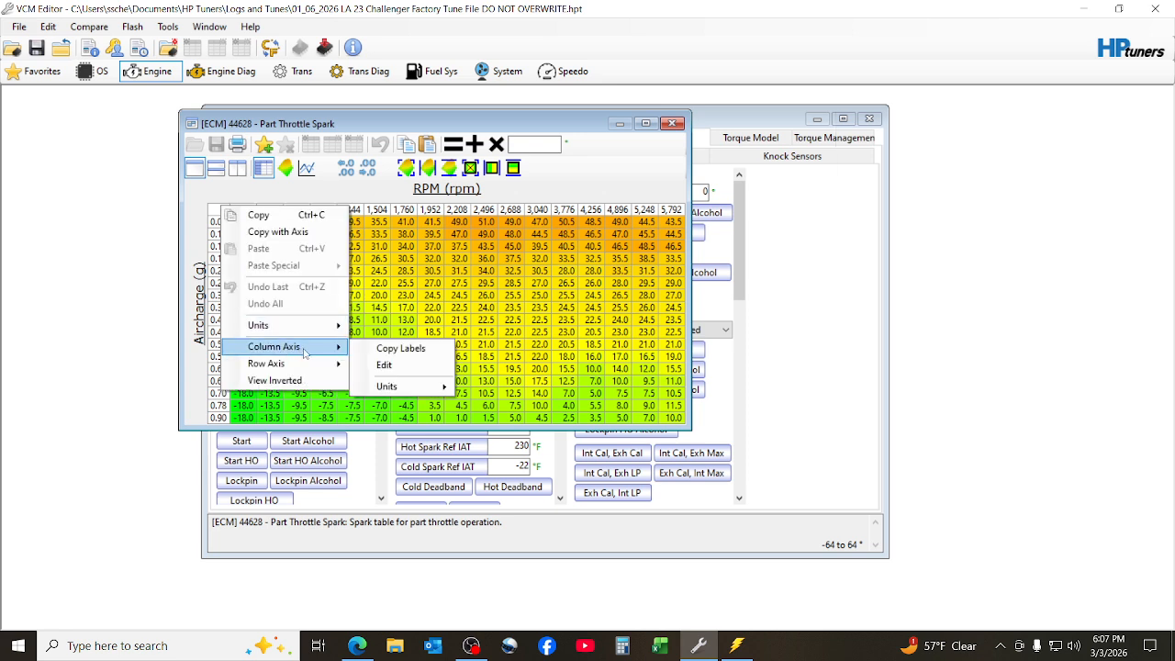
{"action": "left_click", "coordinate": [394, 349]}
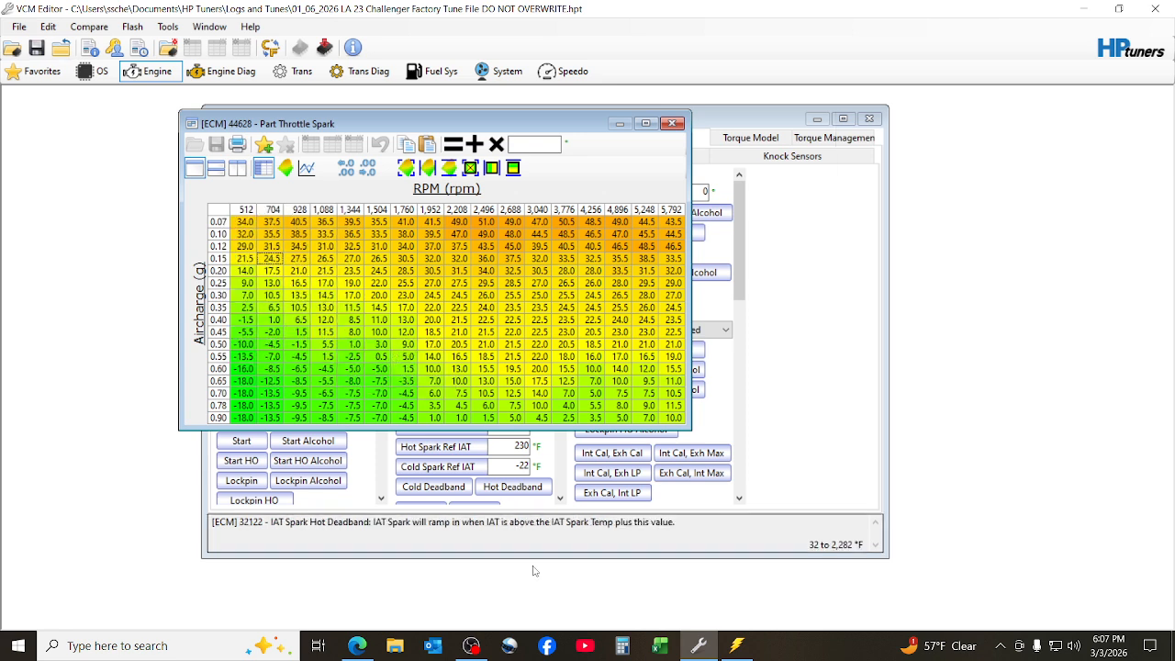
Step: Switch to VCM Scanner and replace the Spark Advance graph's column axis values with the copied RPM labels
{"action": "left_click", "coordinate": [740, 646]}
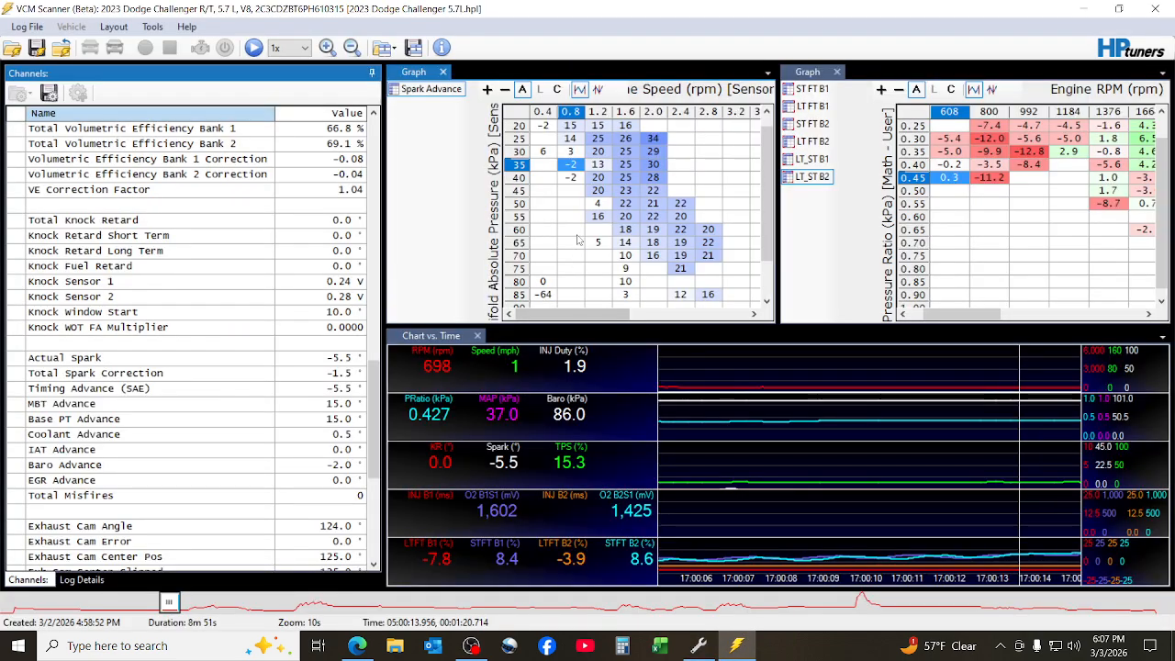
{"action": "right_click", "coordinate": [584, 197]}
{"action": "left_click", "coordinate": [637, 241]}
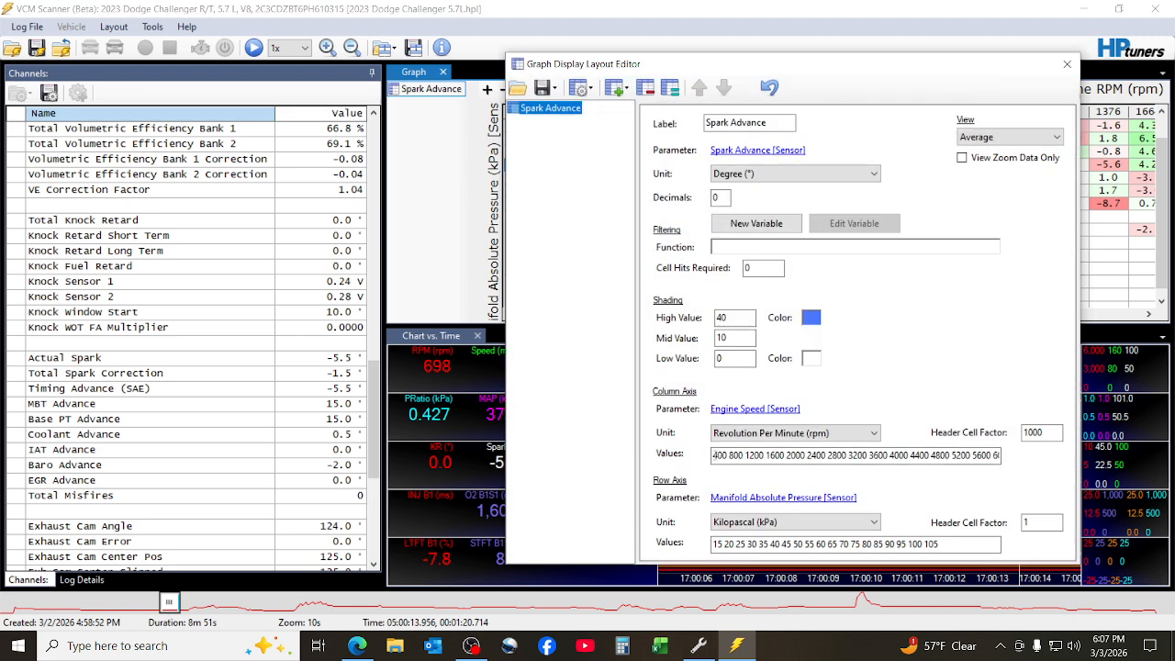
{"action": "left_click", "coordinate": [713, 456]}
{"action": "left_click_drag", "start_coordinate": [713, 456], "coordinate": [1021, 447]}
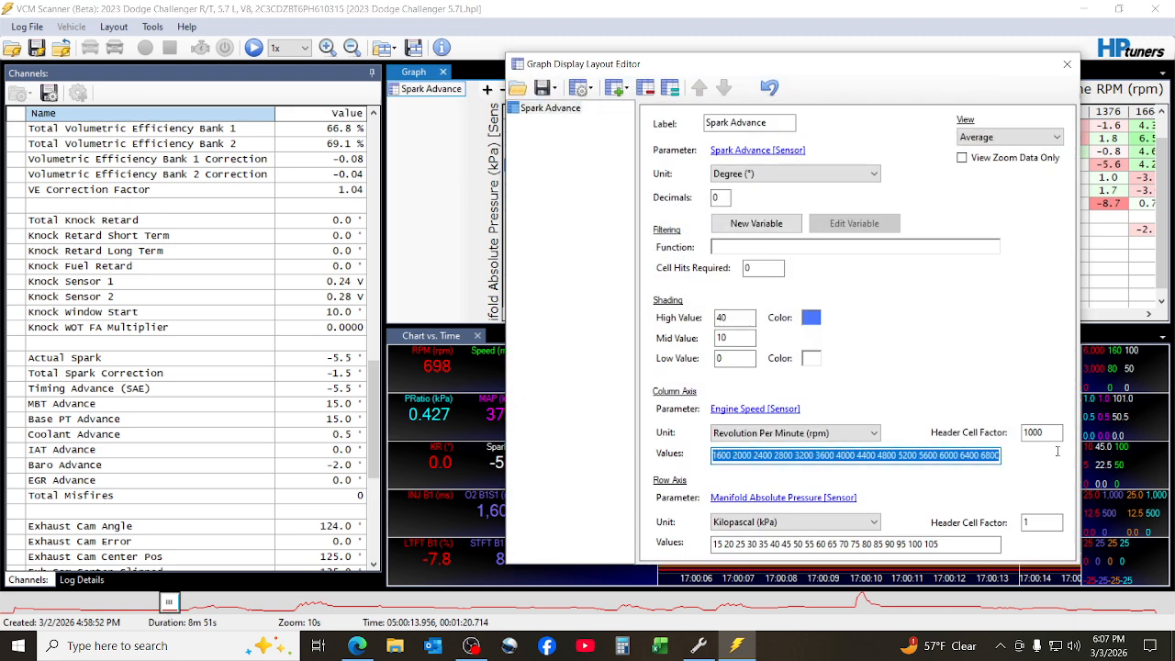
{"action": "key", "text": "BackSpace"}
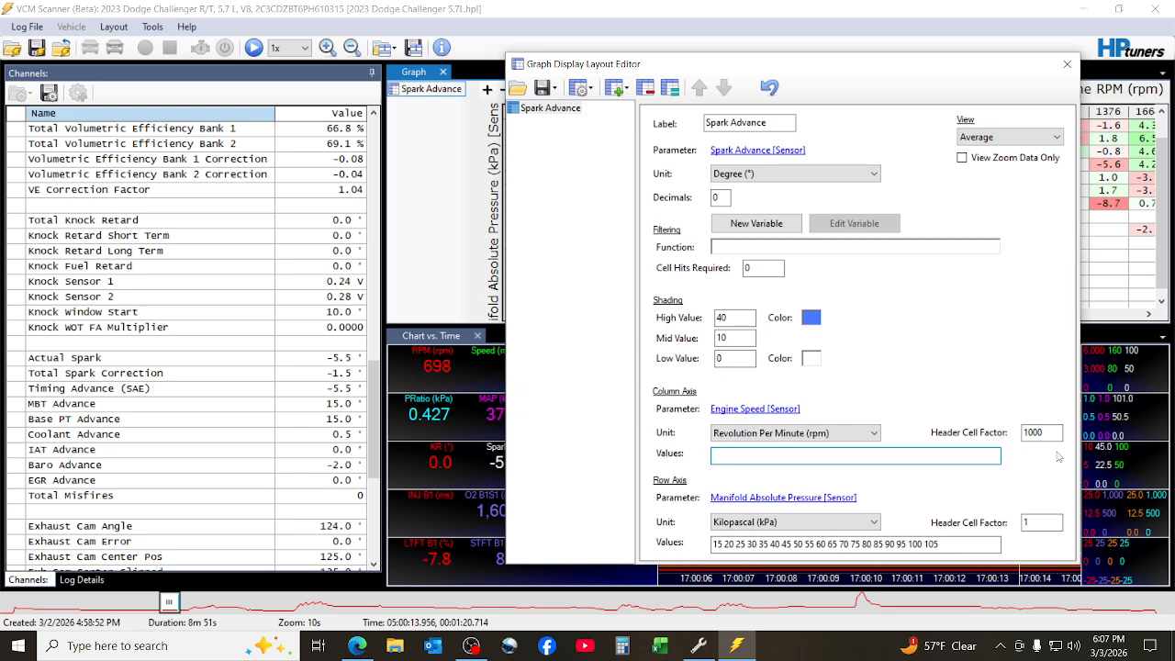
{"action": "right_click", "coordinate": [725, 458]}
{"action": "left_click", "coordinate": [578, 310]}
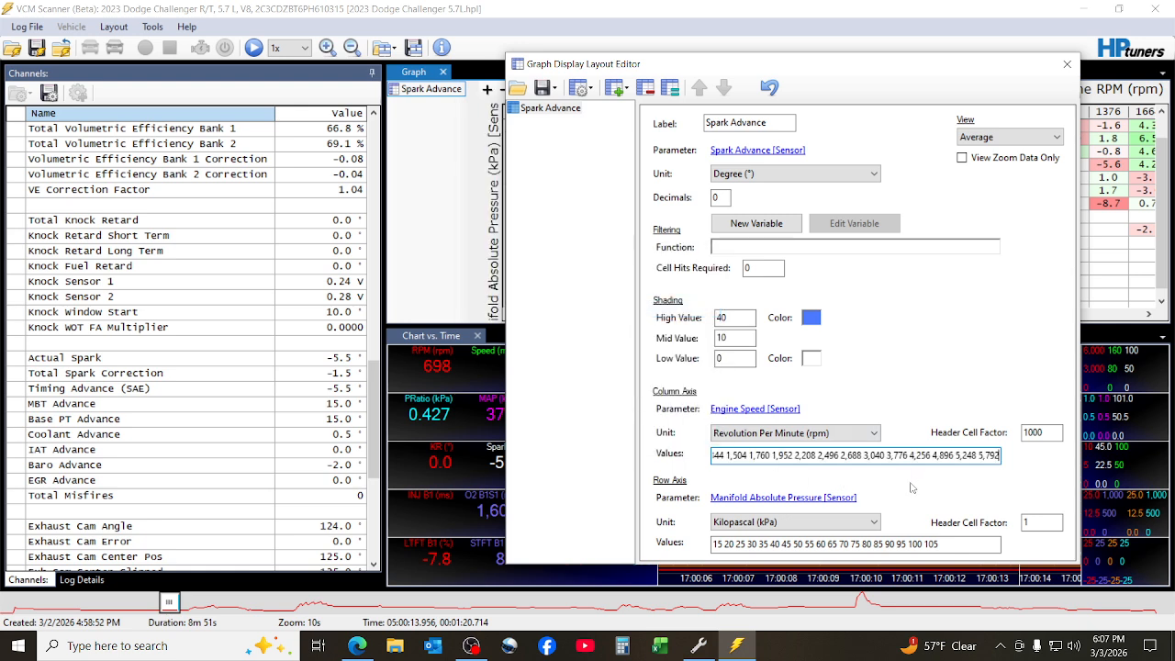
Step: Clear the Spark Advance graph's row axis values and copy the Part Throttle Spark table's row axis (Aircharge) labels in VCM Editor
{"action": "left_click_drag", "start_coordinate": [950, 543], "coordinate": [691, 588]}
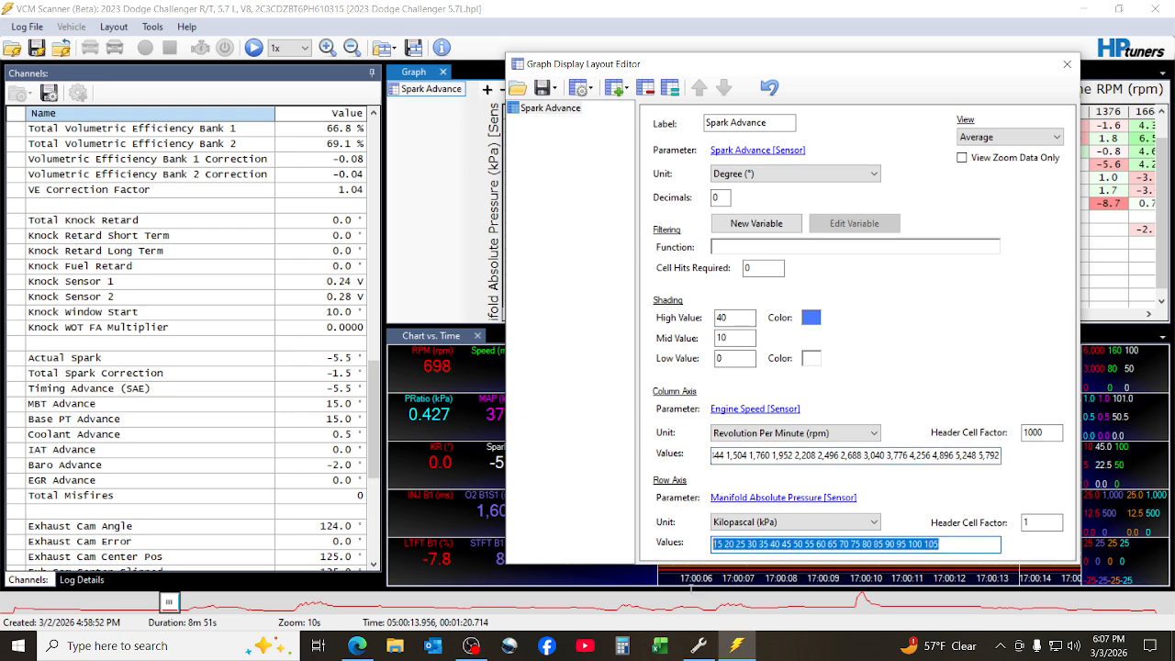
{"action": "key", "text": "BackSpace"}
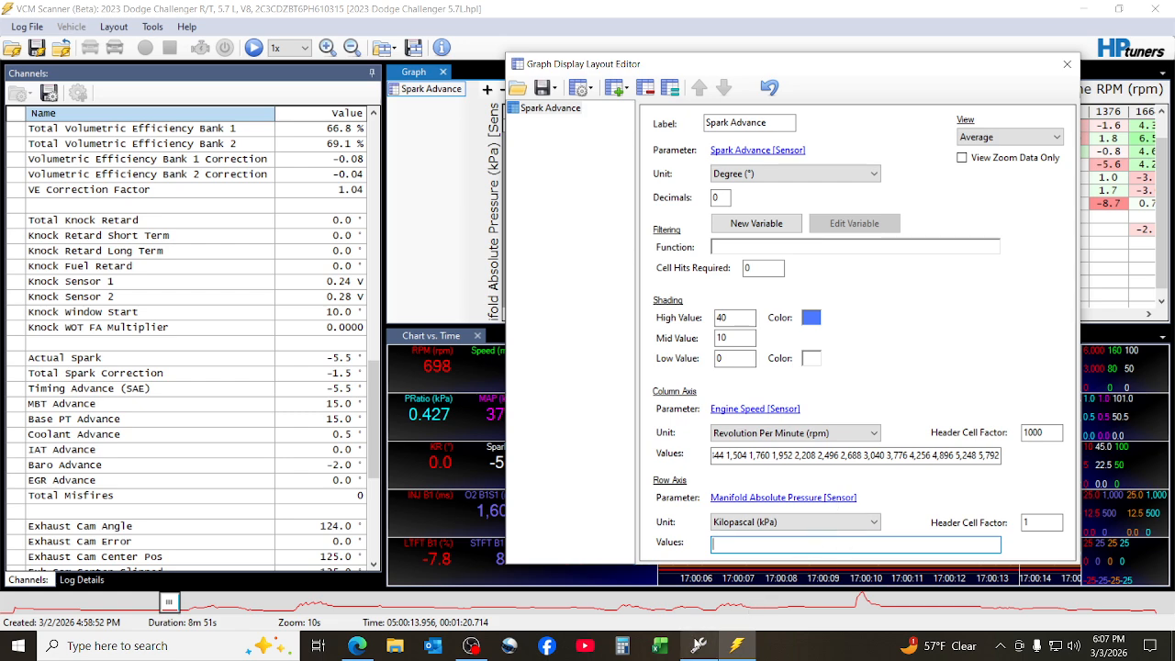
{"action": "left_click", "coordinate": [699, 645]}
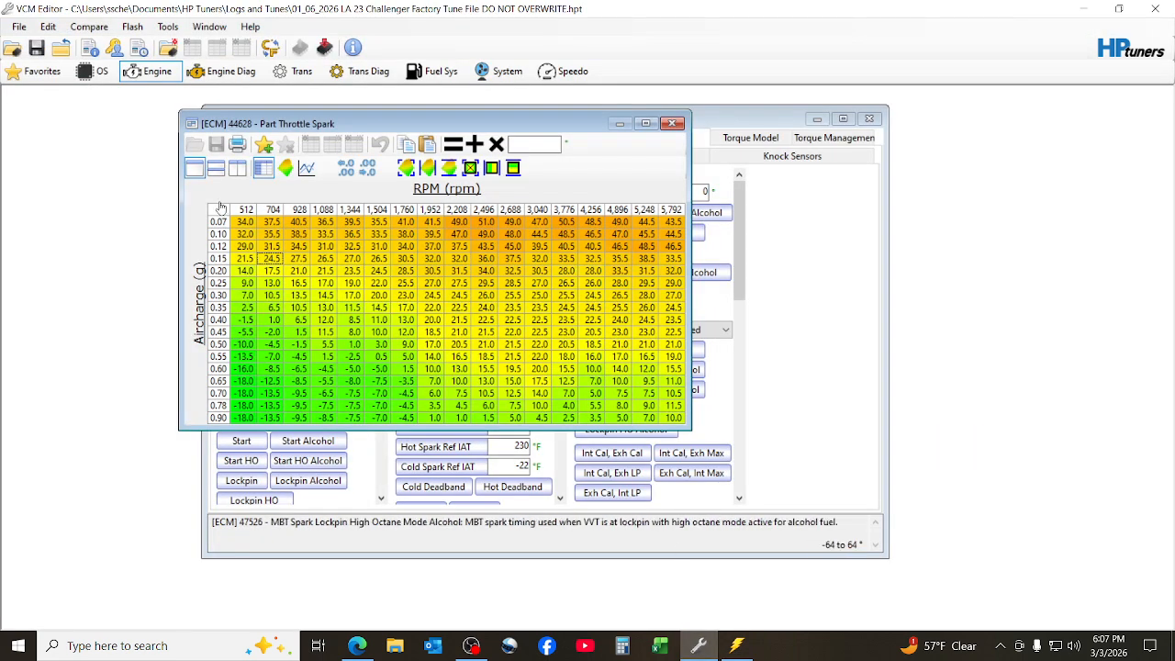
{"action": "left_click", "coordinate": [446, 188]}
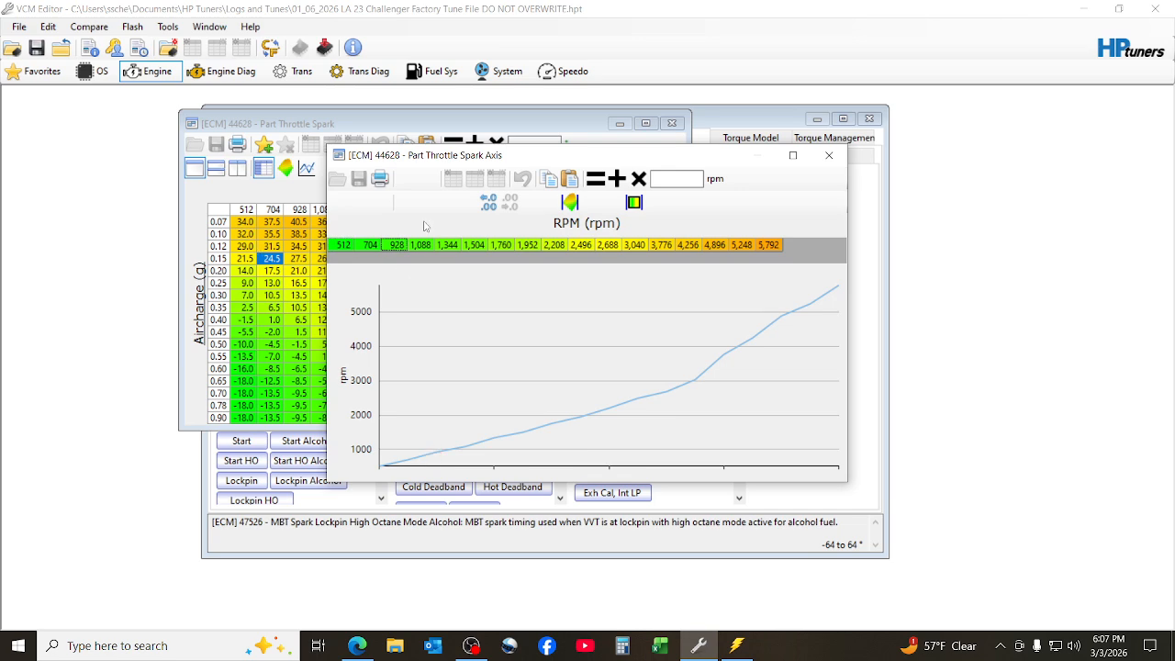
{"action": "left_click", "coordinate": [829, 155]}
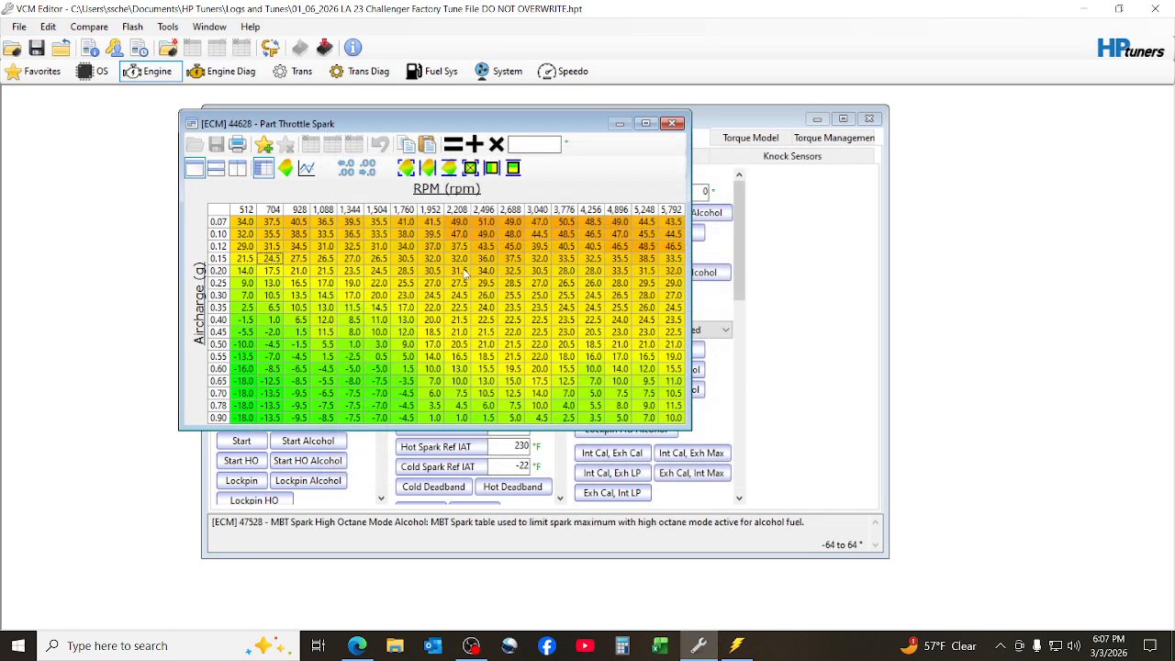
{"action": "left_click", "coordinate": [222, 212]}
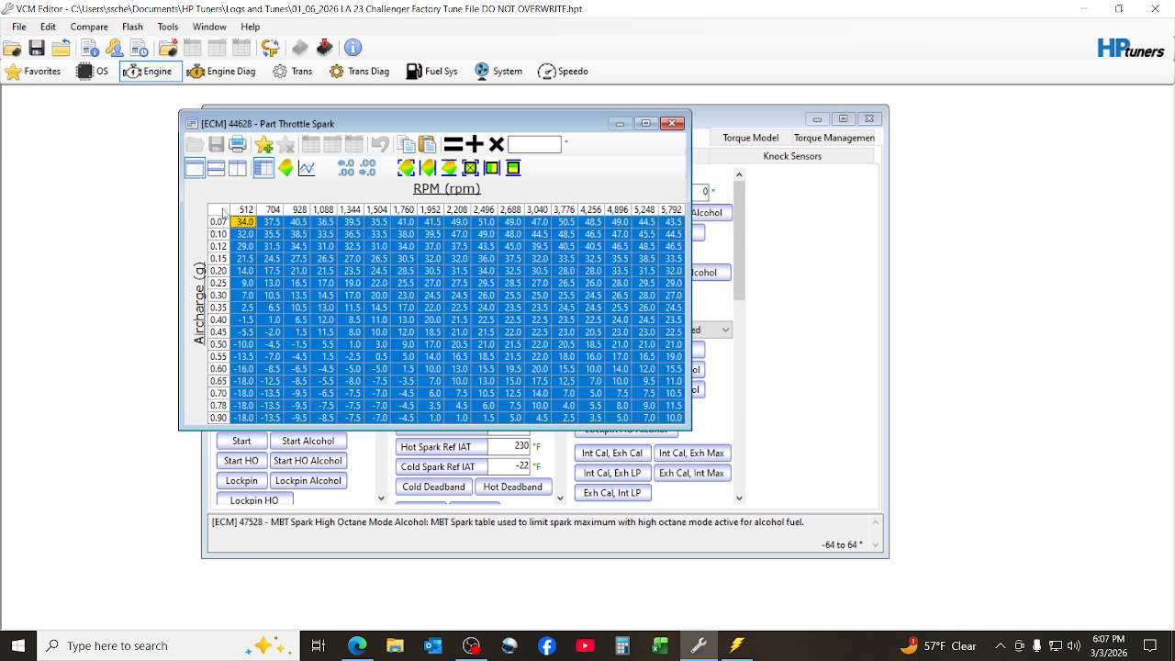
{"action": "right_click", "coordinate": [222, 212]}
{"action": "mouse_move", "coordinate": [297, 374]}
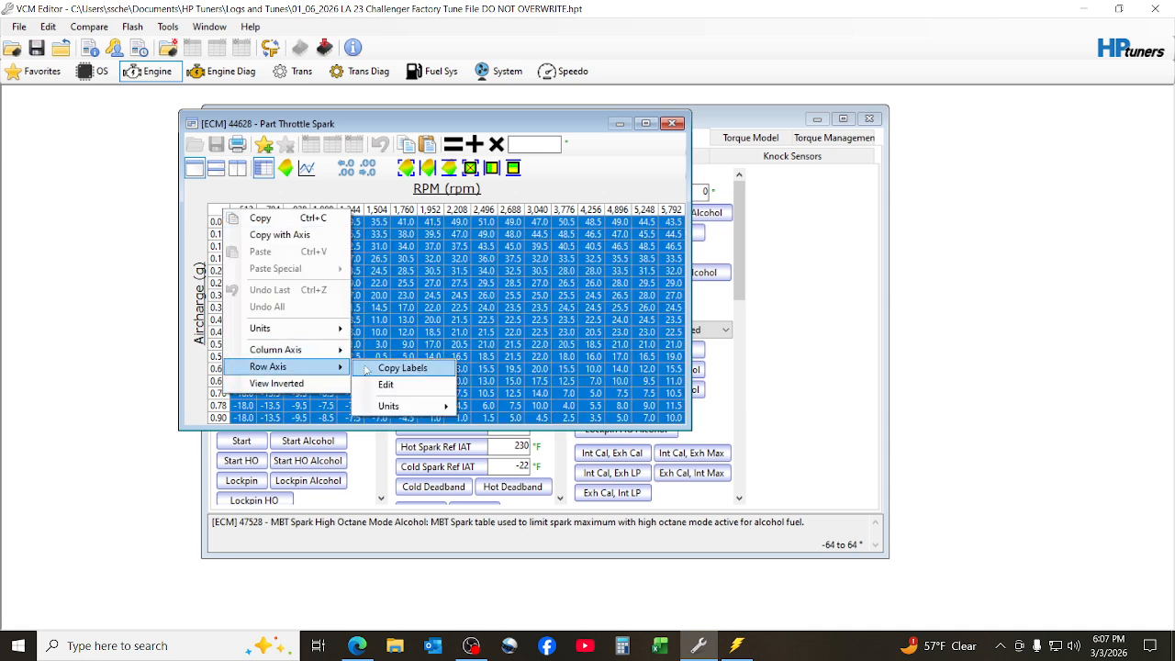
{"action": "left_click", "coordinate": [395, 367]}
{"action": "left_click", "coordinate": [621, 344]}
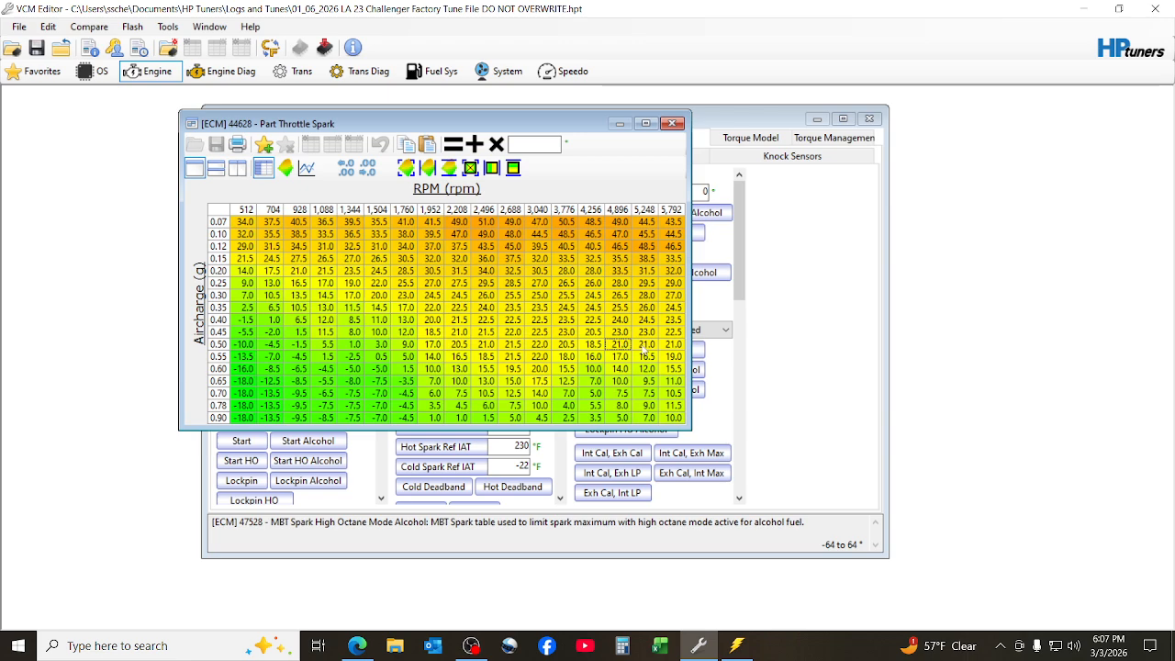
Step: Switch to VCM Scanner and paste the copied Aircharge labels into the Spark Advance graph's row axis values
{"action": "left_click", "coordinate": [735, 647]}
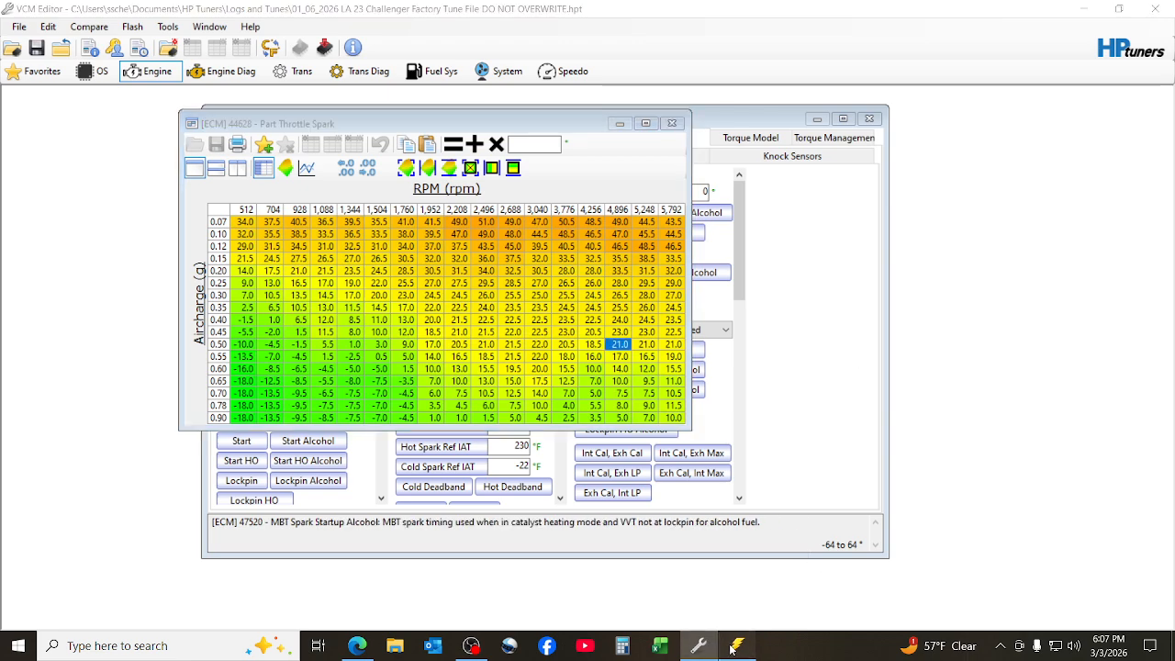
{"action": "right_click", "coordinate": [729, 545]}
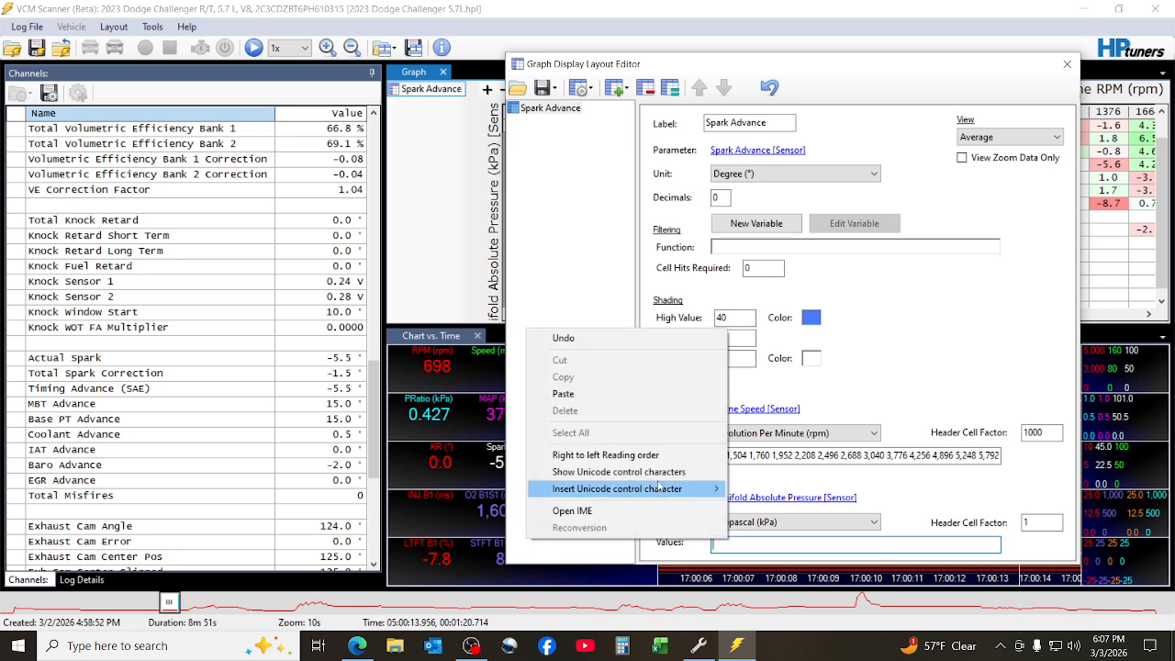
{"action": "left_click", "coordinate": [582, 397]}
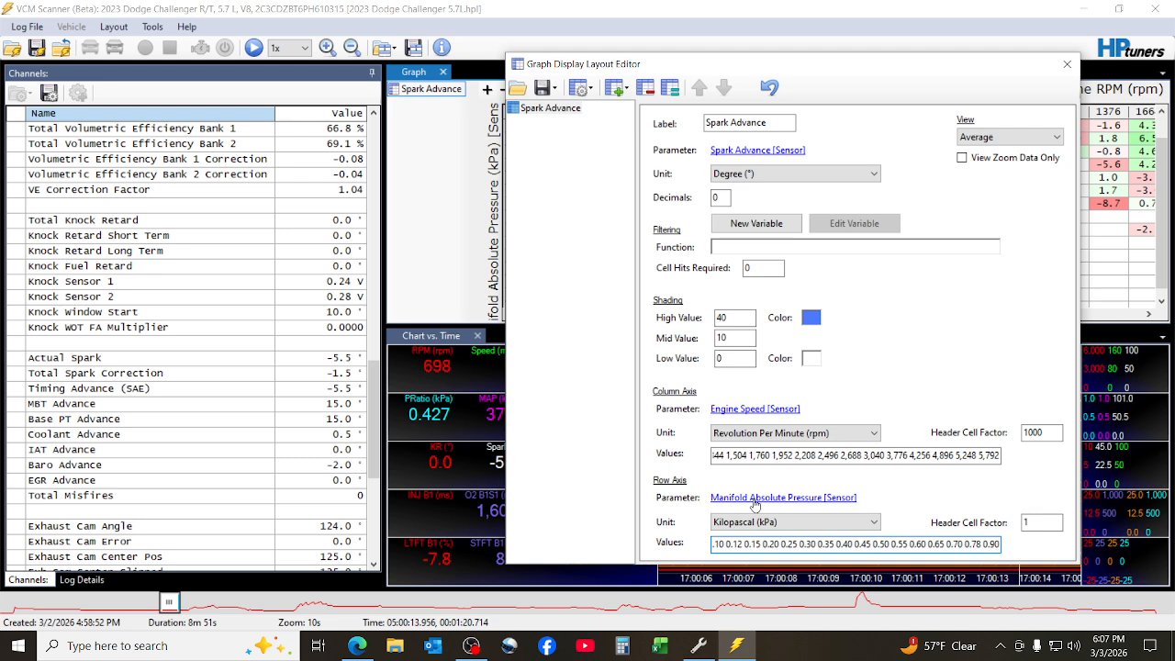
Step: Change the row axis parameter of the Spark Advance graph to Aircharge (Mass)
{"action": "left_click", "coordinate": [754, 498]}
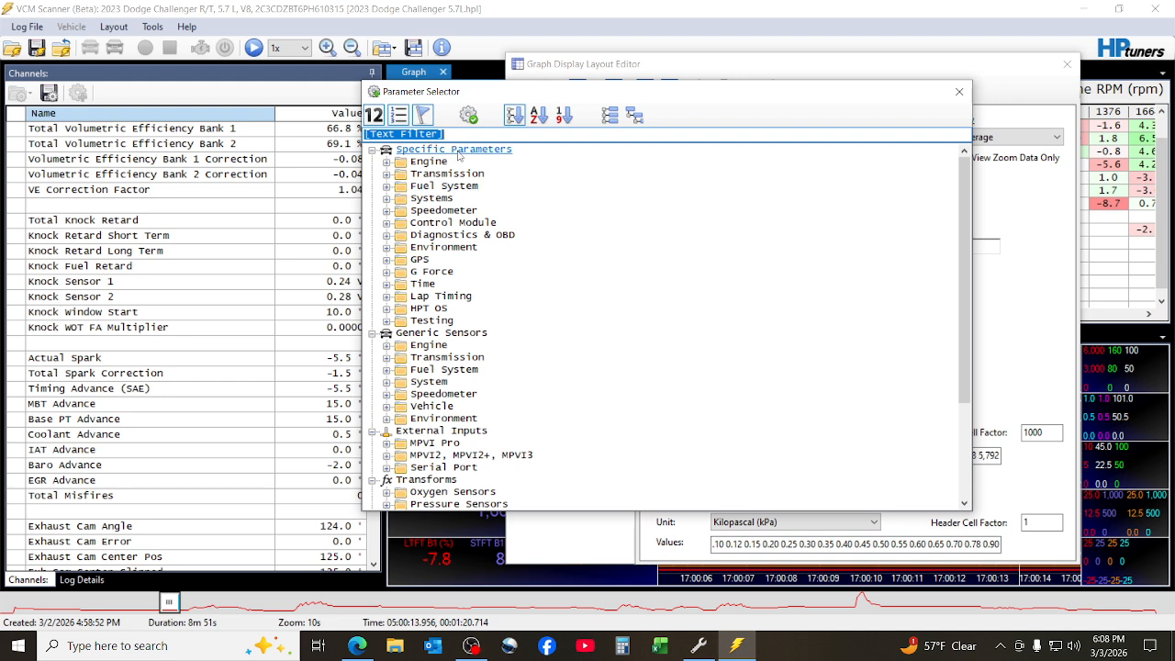
{"action": "type", "text": "ircharge"}
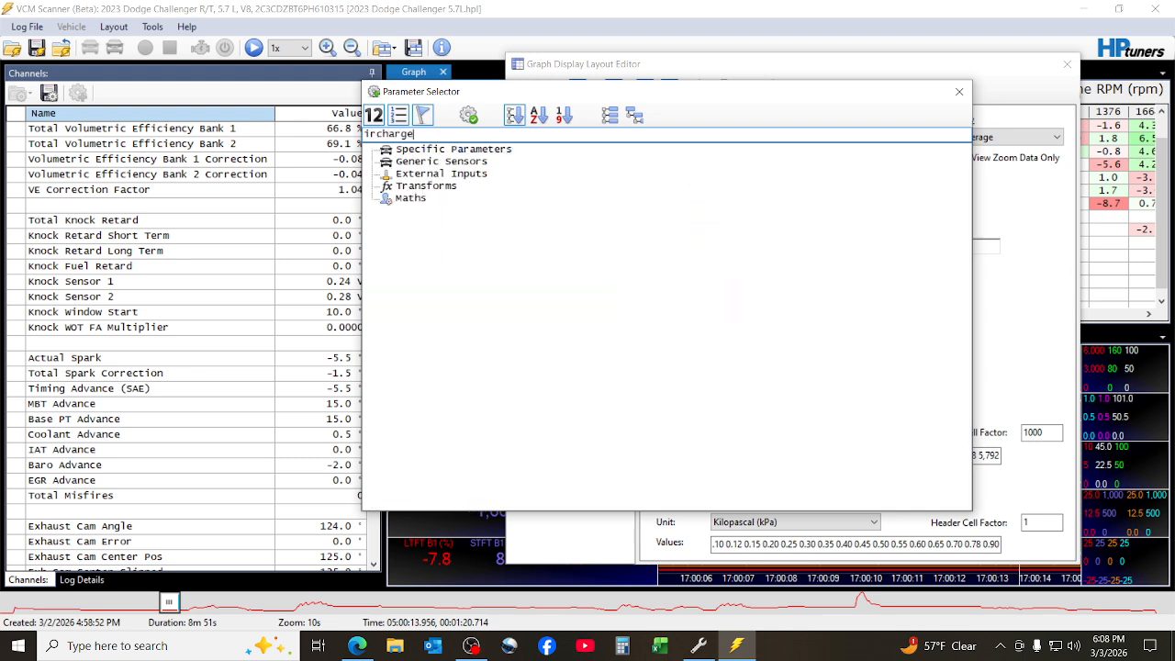
{"action": "key", "text": "BackSpace"}
{"action": "key", "text": "BackSpace"}
{"action": "key", "text": "BackSpace"}
{"action": "key", "text": "BackSpace"}
{"action": "key", "text": "BackSpace"}
{"action": "key", "text": "BackSpace"}
{"action": "key", "text": "BackSpace"}
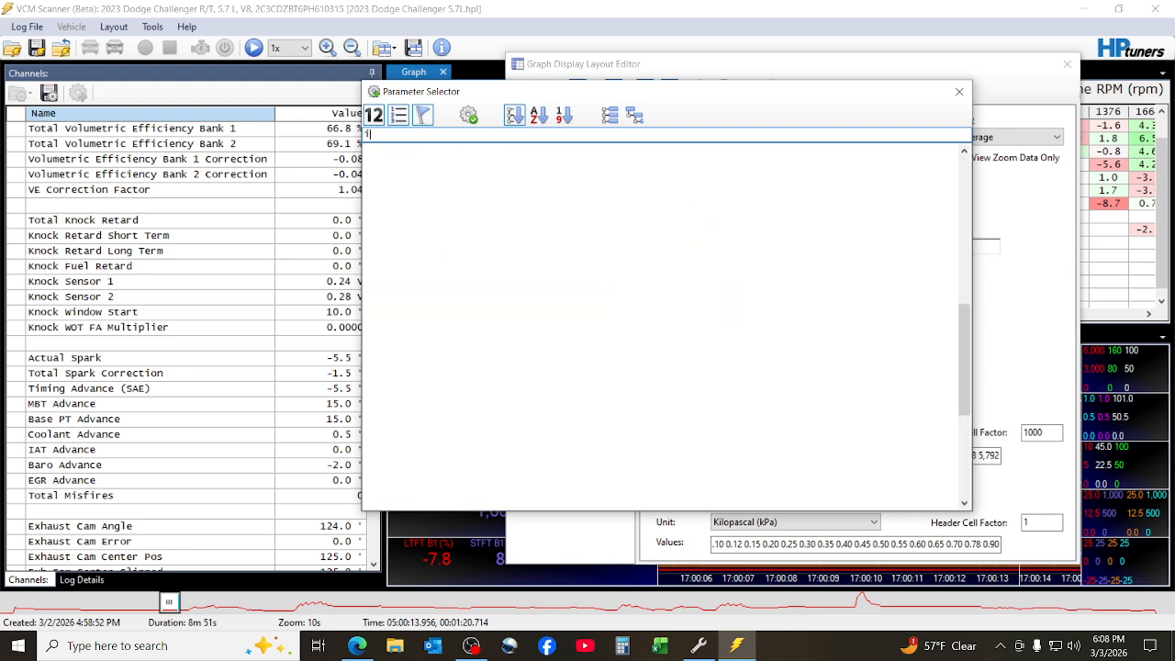
{"action": "type", "text": "Air"}
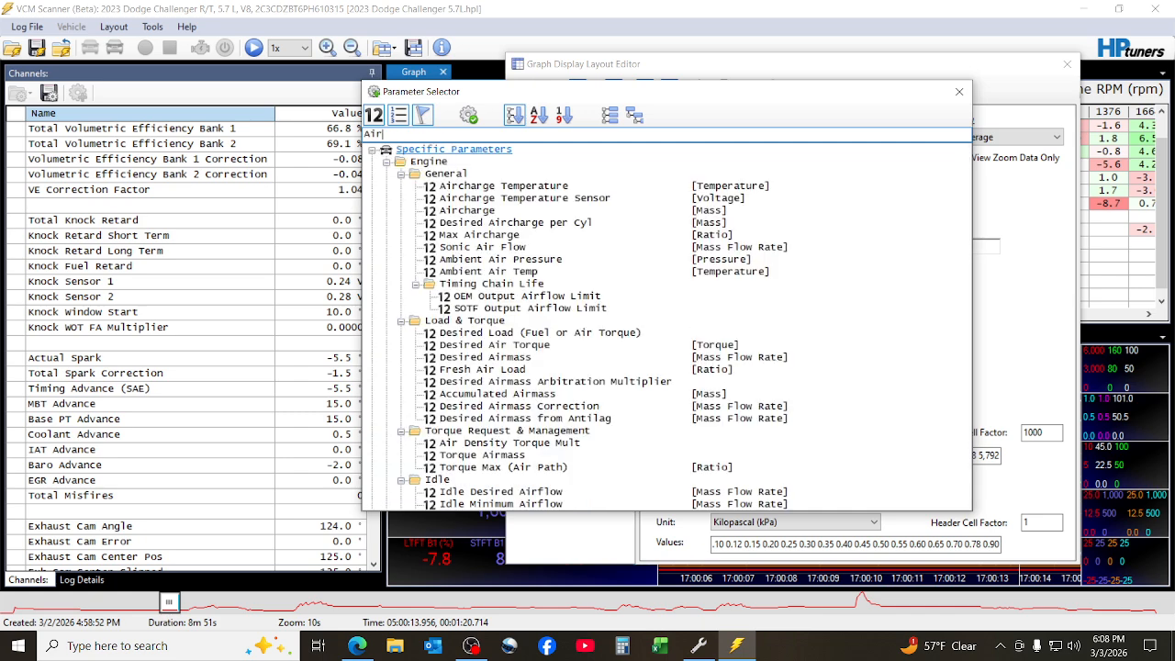
{"action": "type", "text": "charge"}
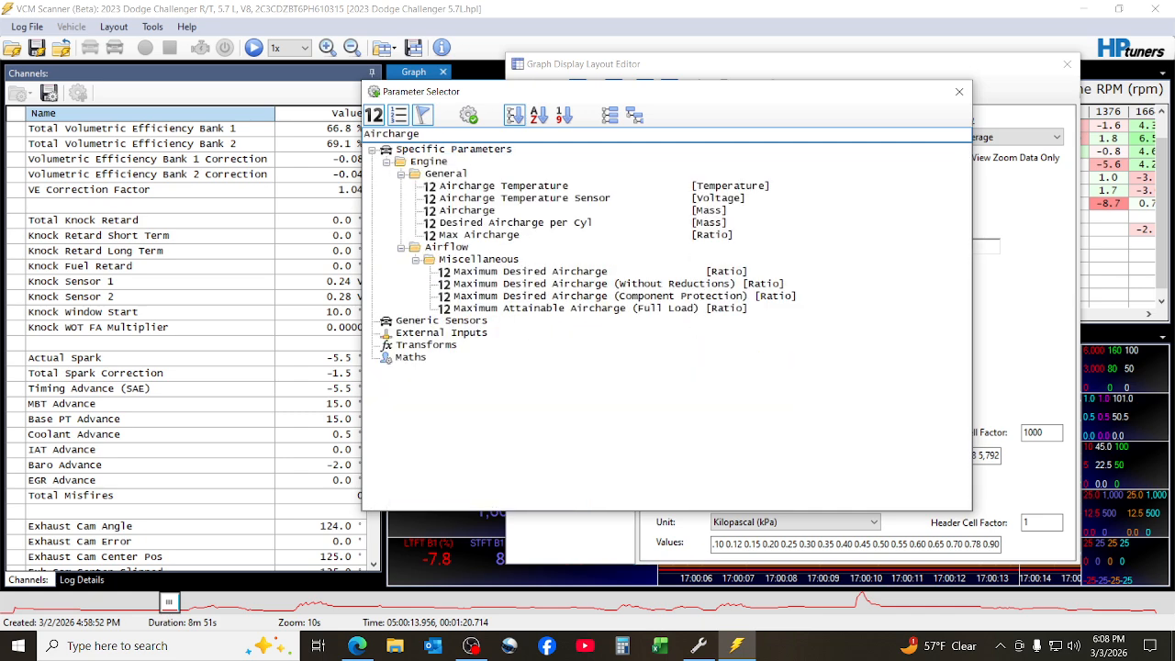
{"action": "double_click", "coordinate": [492, 216]}
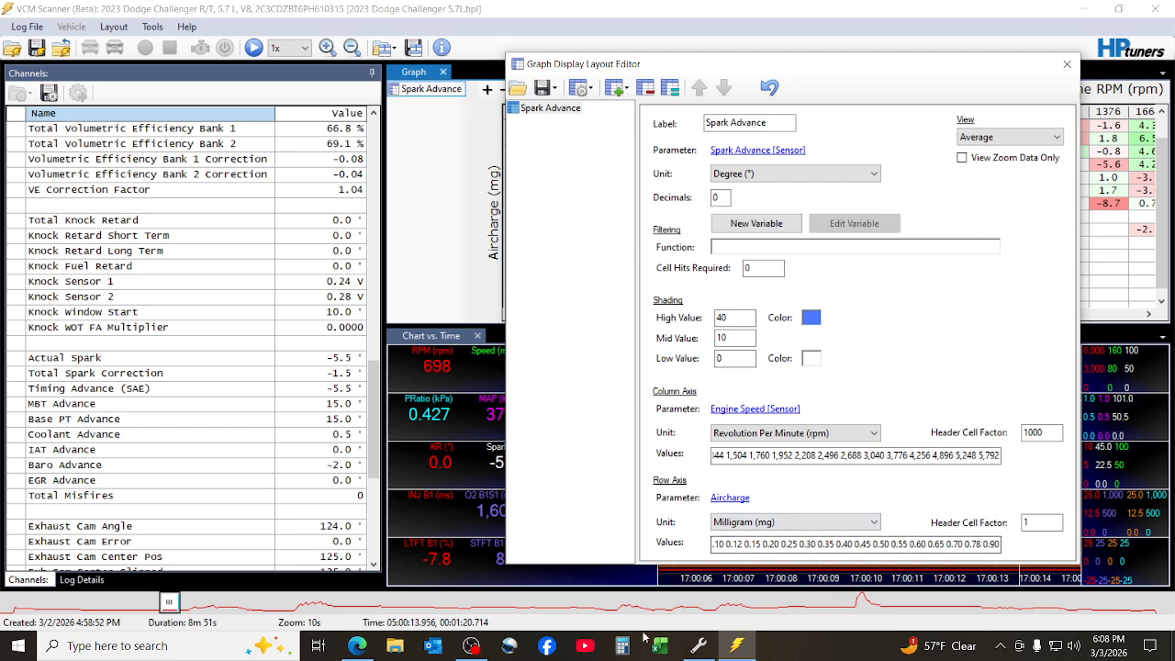
Step: Check the Aircharge unit of the Part Throttle Spark table in VCM Editor and set the graph's row axis unit to Gram (g) in VCM Scanner
{"action": "left_click", "coordinate": [697, 645]}
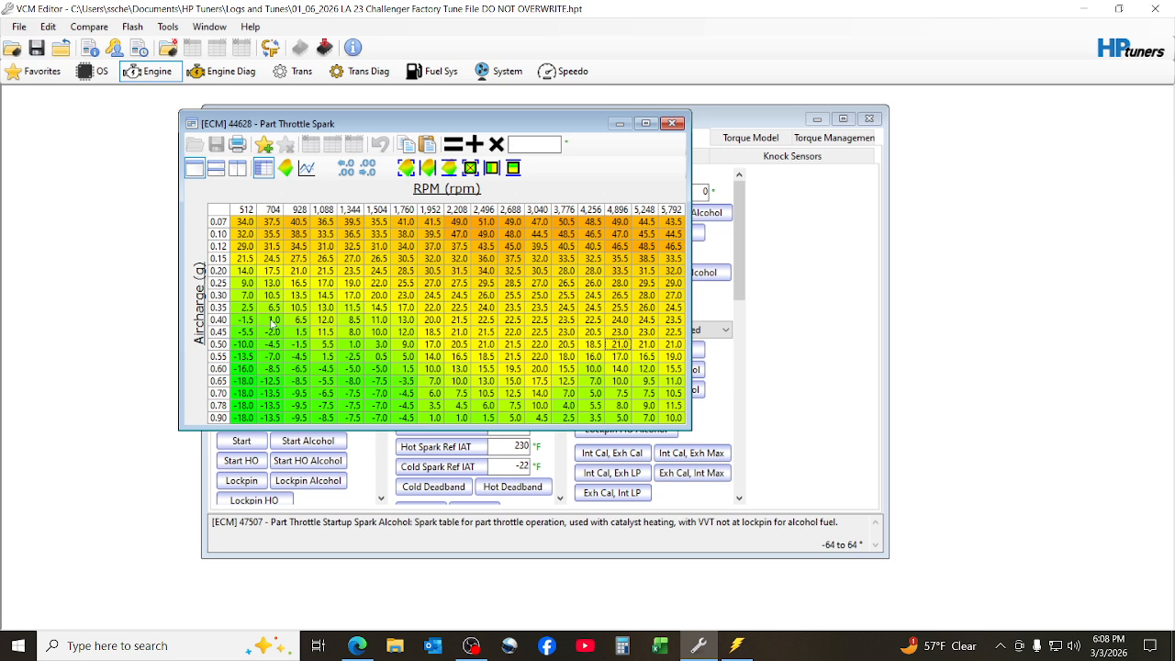
{"action": "left_click", "coordinate": [734, 647]}
{"action": "left_click", "coordinate": [742, 524]}
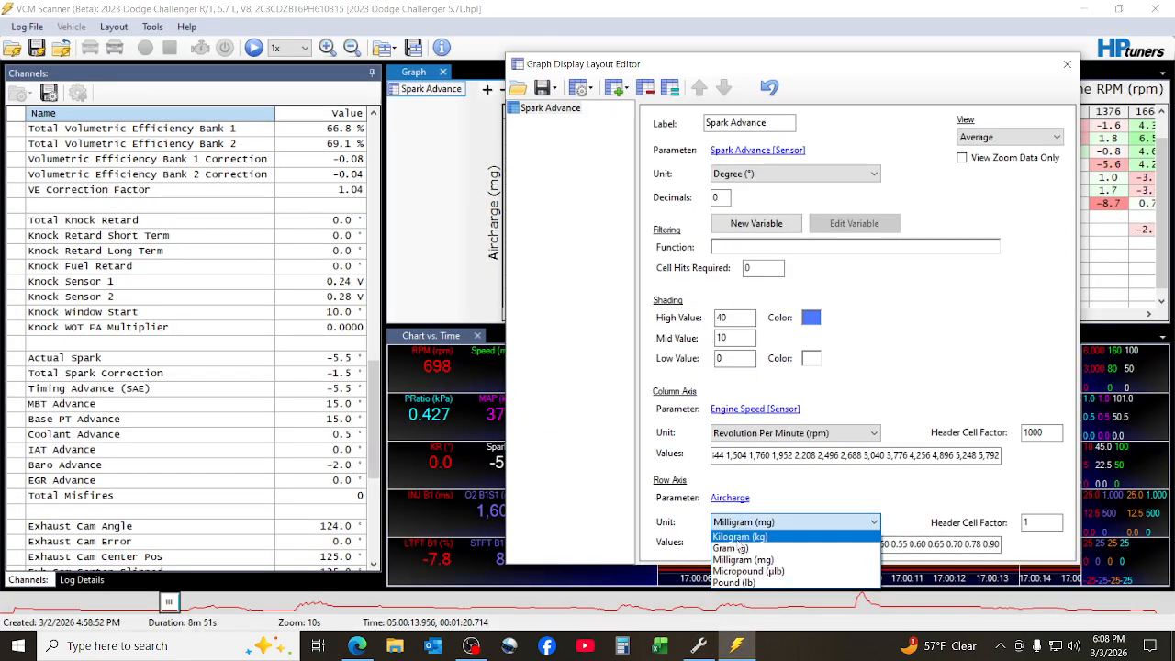
{"action": "left_click", "coordinate": [737, 549]}
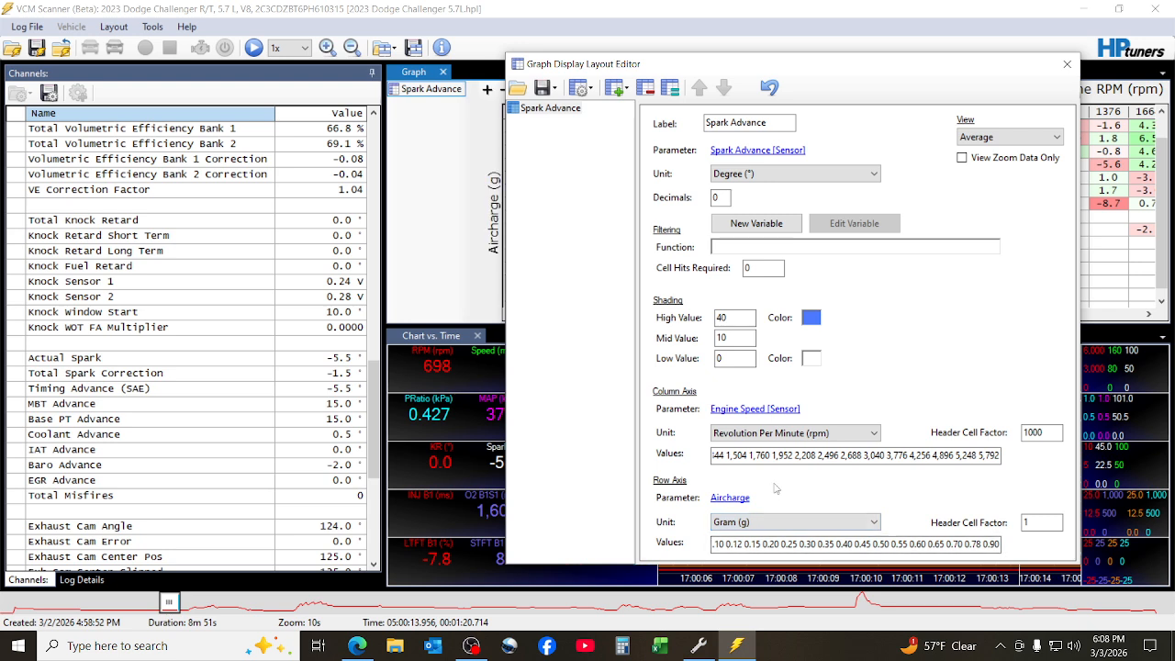
Step: Set the graph's high shading value to 45 and its color to bright green
{"action": "left_click", "coordinate": [731, 358]}
{"action": "left_click", "coordinate": [735, 316]}
{"action": "left_click", "coordinate": [811, 318]}
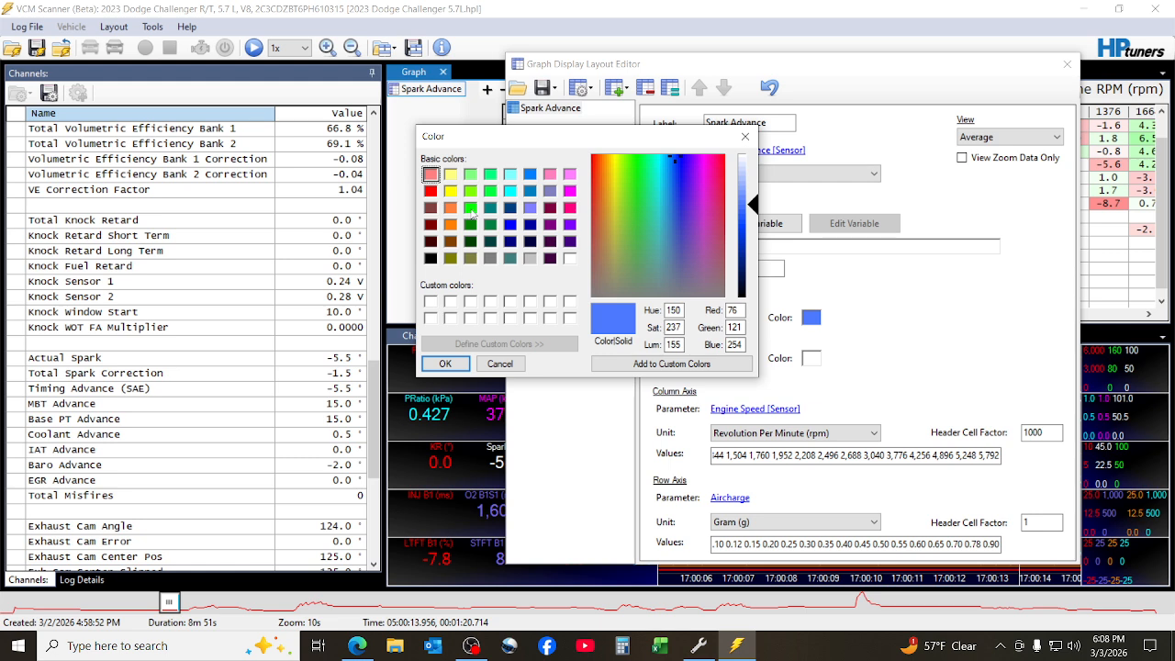
{"action": "left_click", "coordinate": [470, 209]}
{"action": "left_click", "coordinate": [445, 364]}
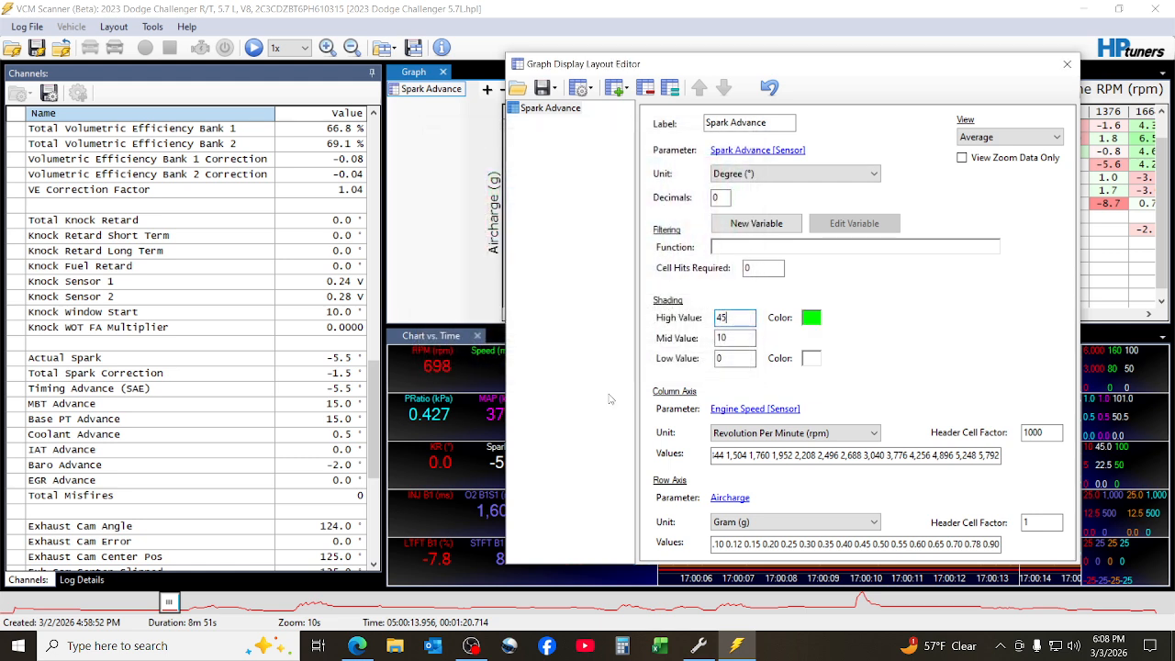
Step: Set the low shading color to red and the Spark Advance graph's decimals to 1
{"action": "left_click", "coordinate": [812, 360]}
{"action": "left_click", "coordinate": [430, 191]}
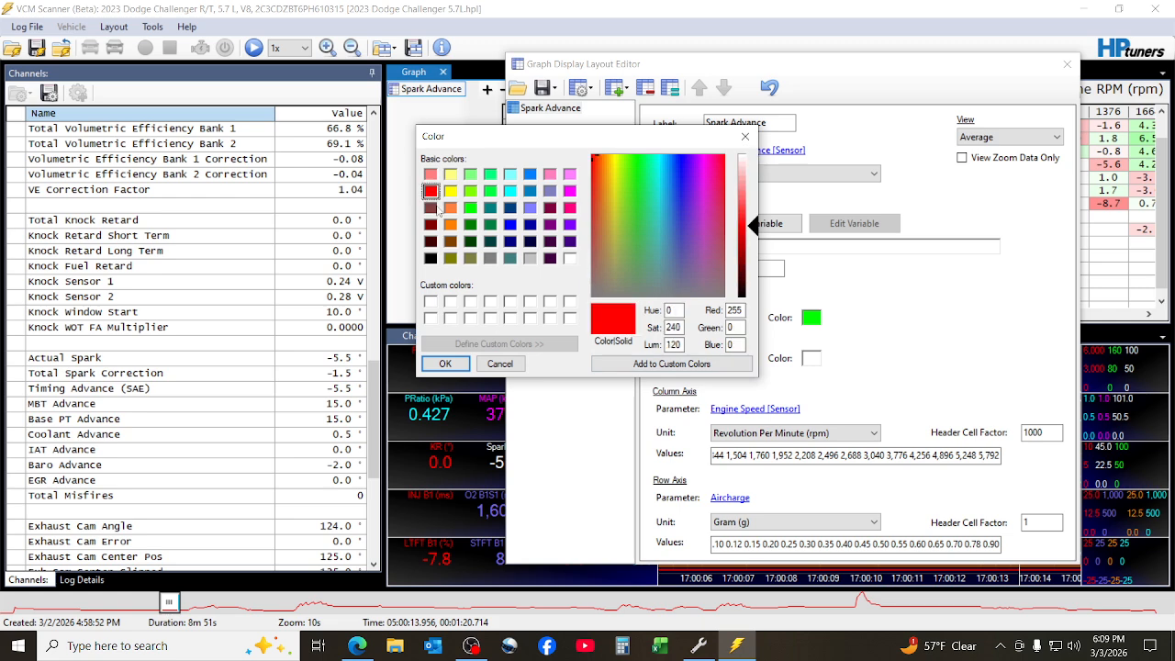
{"action": "left_click", "coordinate": [445, 363]}
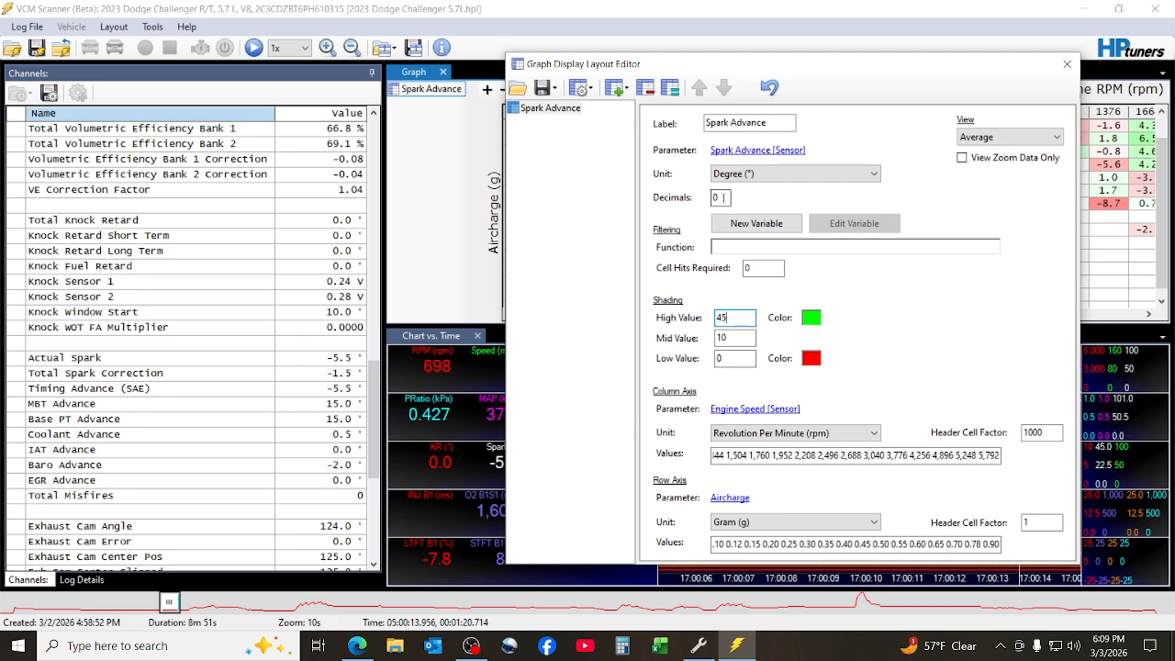
{"action": "double_click", "coordinate": [720, 198]}
{"action": "type", "text": "1"}
Step: Clone the Spark Advance graph nine times
{"action": "left_click", "coordinate": [560, 109]}
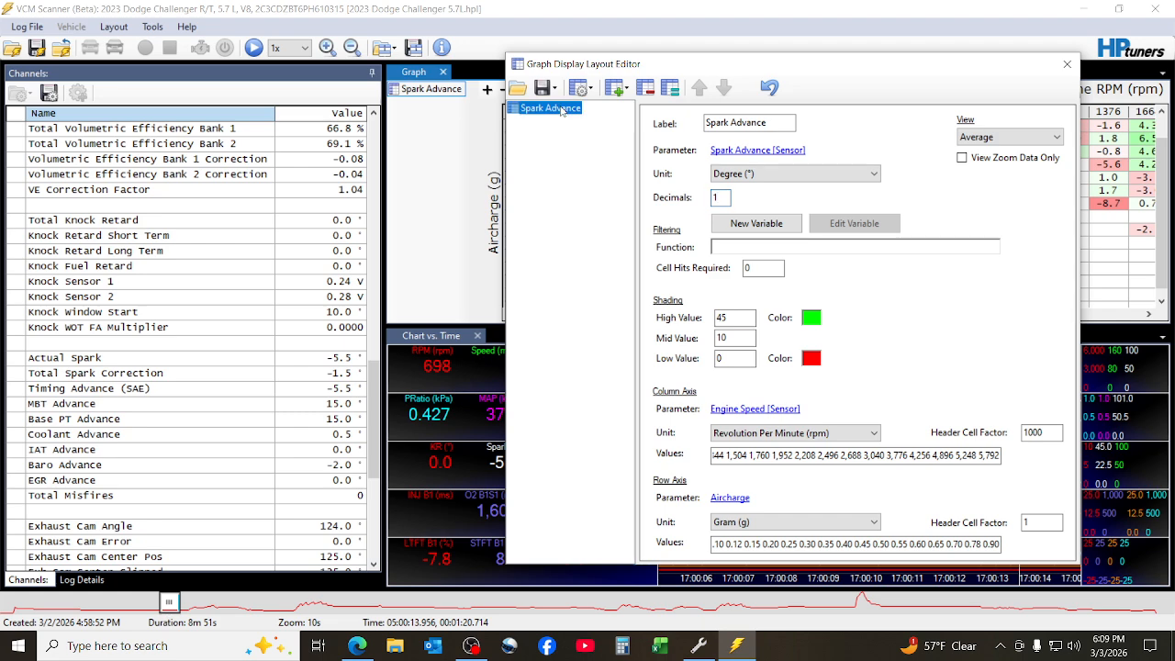
{"action": "left_click", "coordinate": [671, 88]}
{"action": "left_click", "coordinate": [671, 88]}
{"action": "left_click", "coordinate": [671, 88]}
{"action": "left_click", "coordinate": [671, 88]}
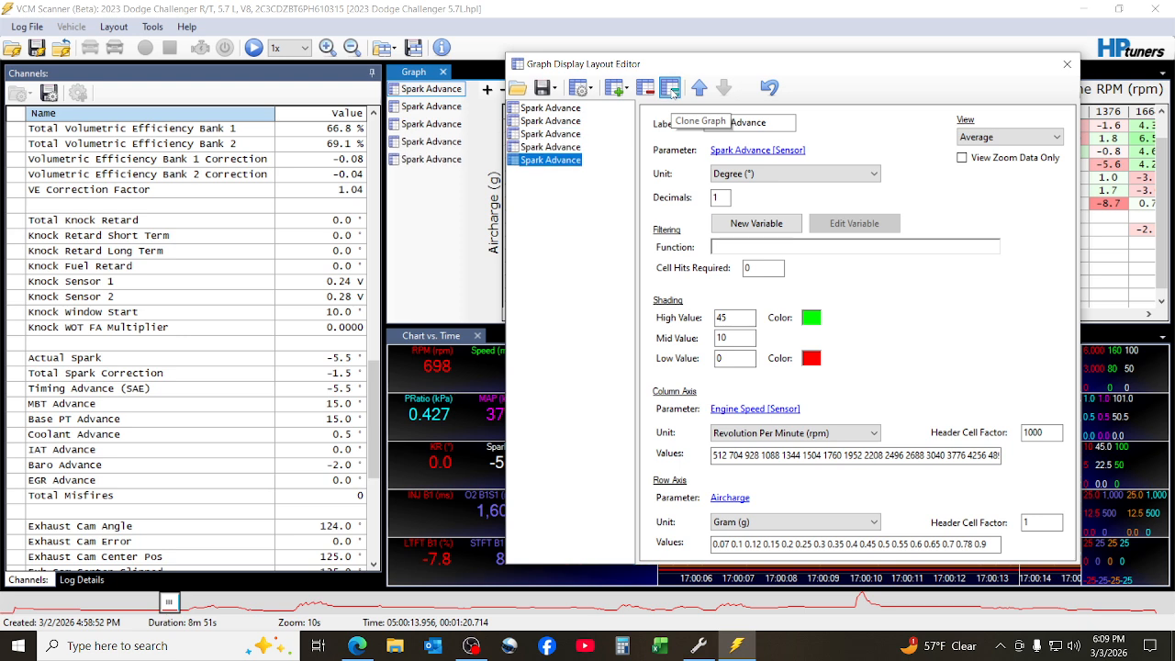
{"action": "left_click", "coordinate": [671, 88]}
{"action": "left_click", "coordinate": [671, 88]}
{"action": "left_click", "coordinate": [671, 88]}
{"action": "left_click", "coordinate": [671, 88]}
{"action": "left_click", "coordinate": [671, 88]}
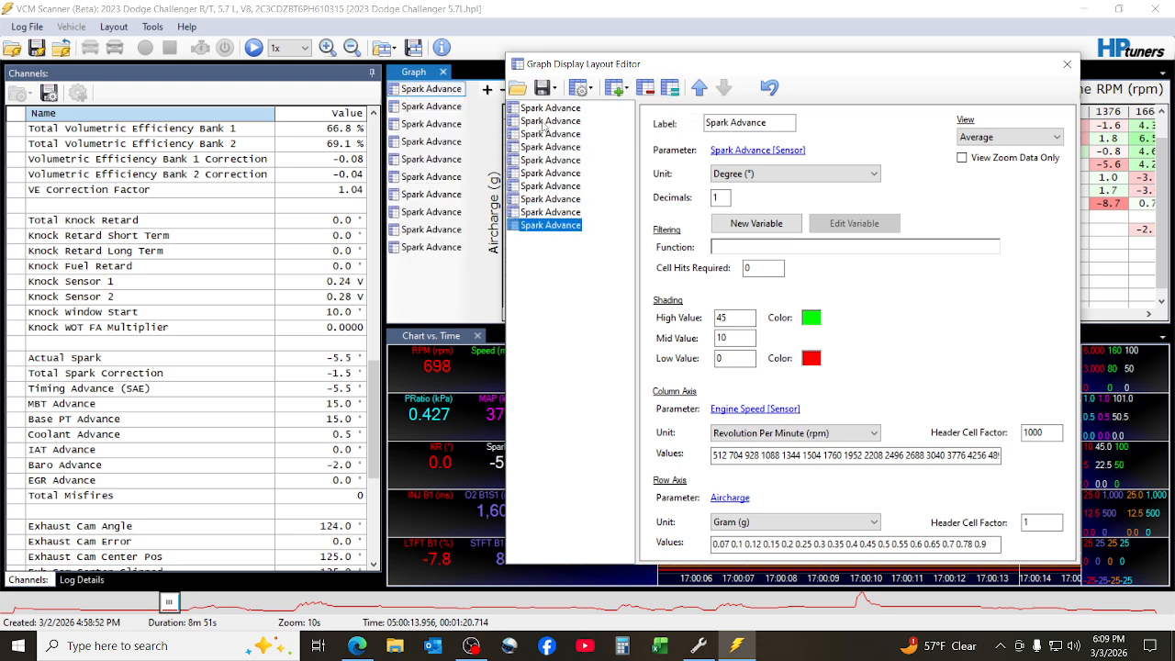
Step: Open the parameter selection for the first Spark Advance graph in the list
{"action": "left_click", "coordinate": [545, 121]}
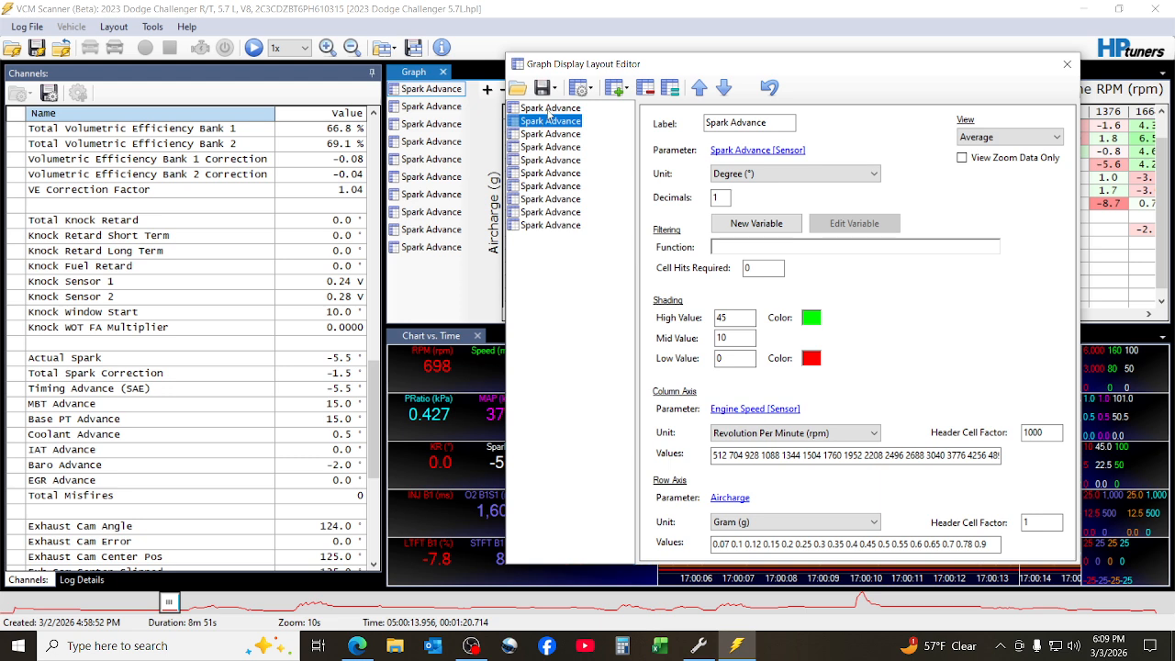
{"action": "left_click", "coordinate": [549, 109]}
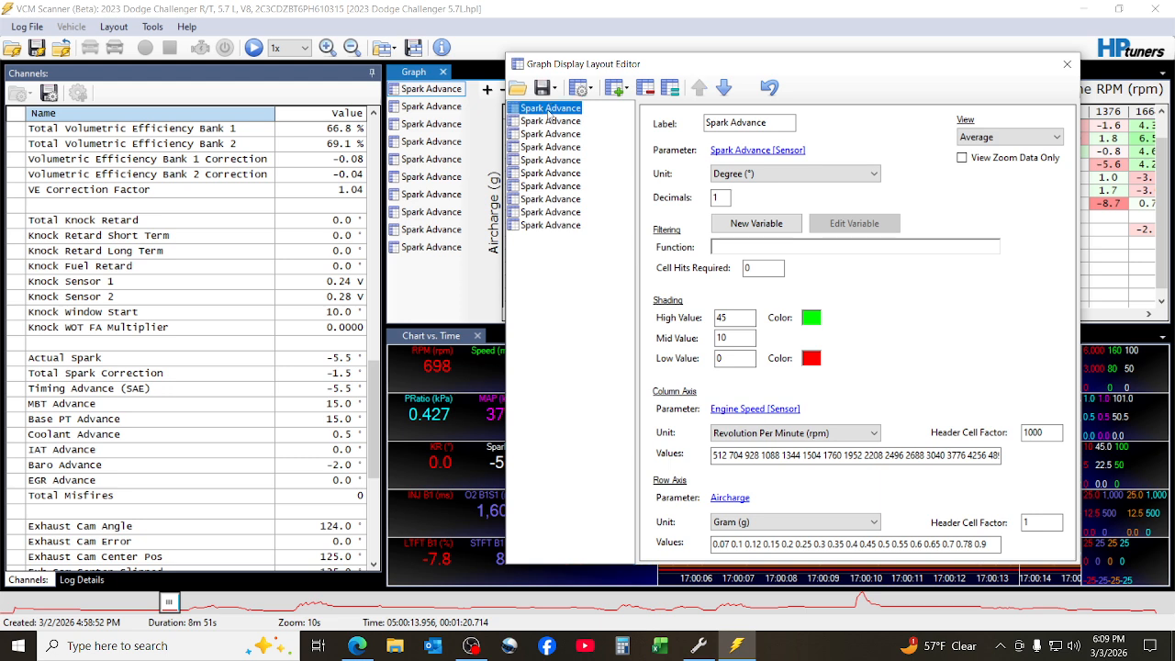
{"action": "left_click", "coordinate": [758, 152]}
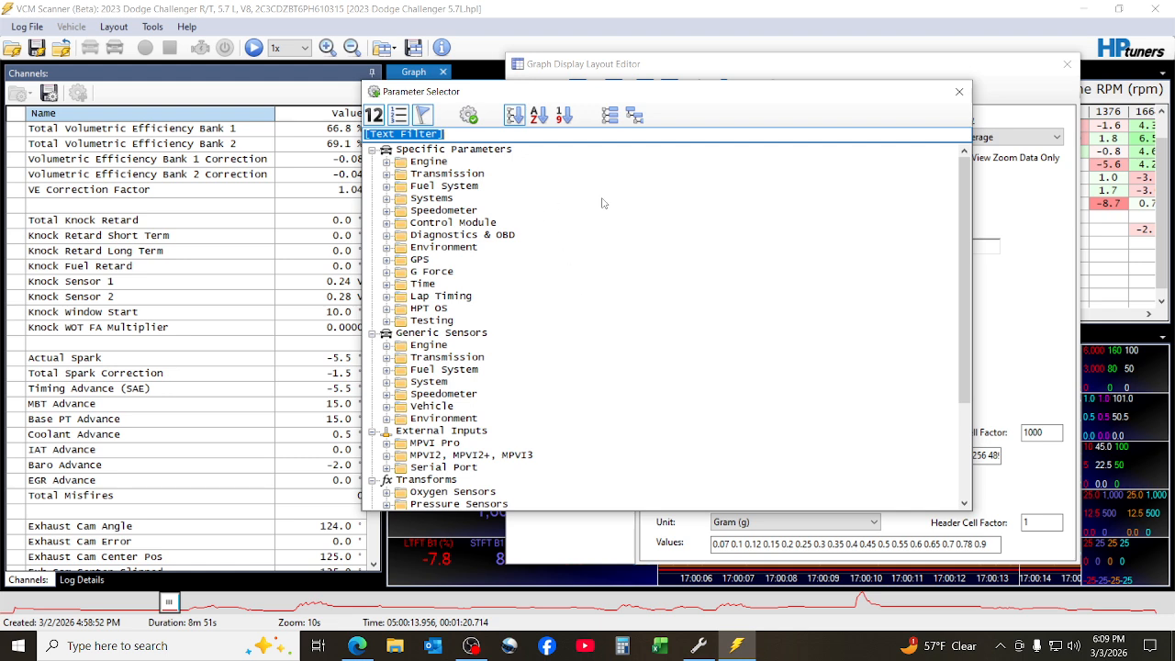
{"action": "type", "text": "Ac"}
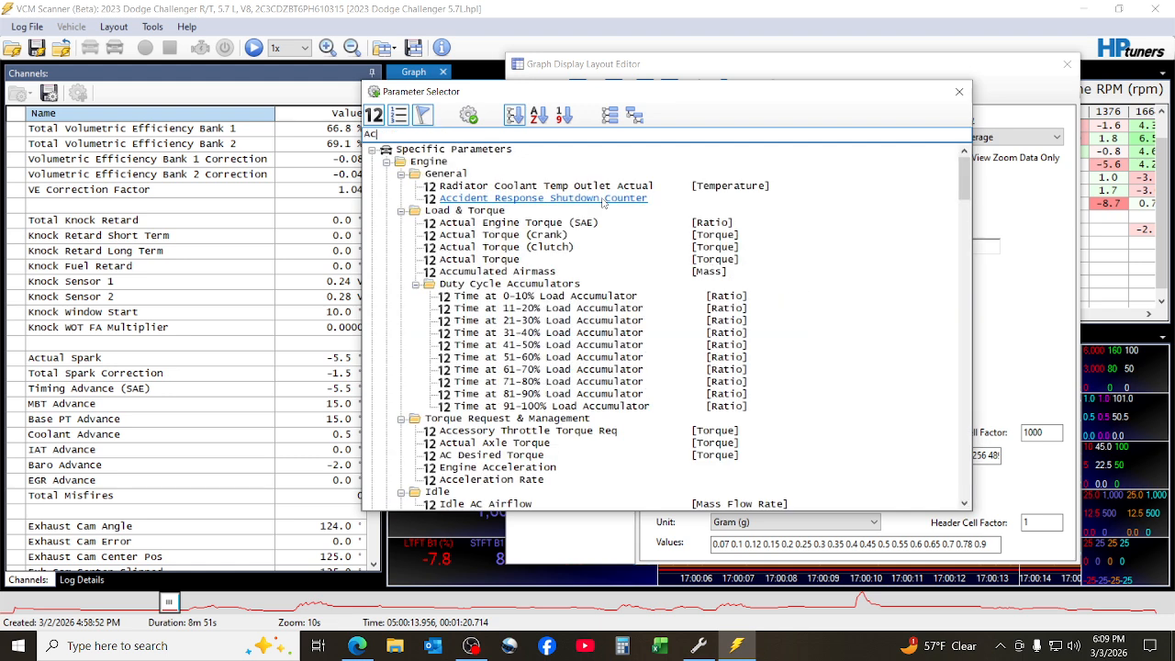
{"action": "type", "text": "tu"}
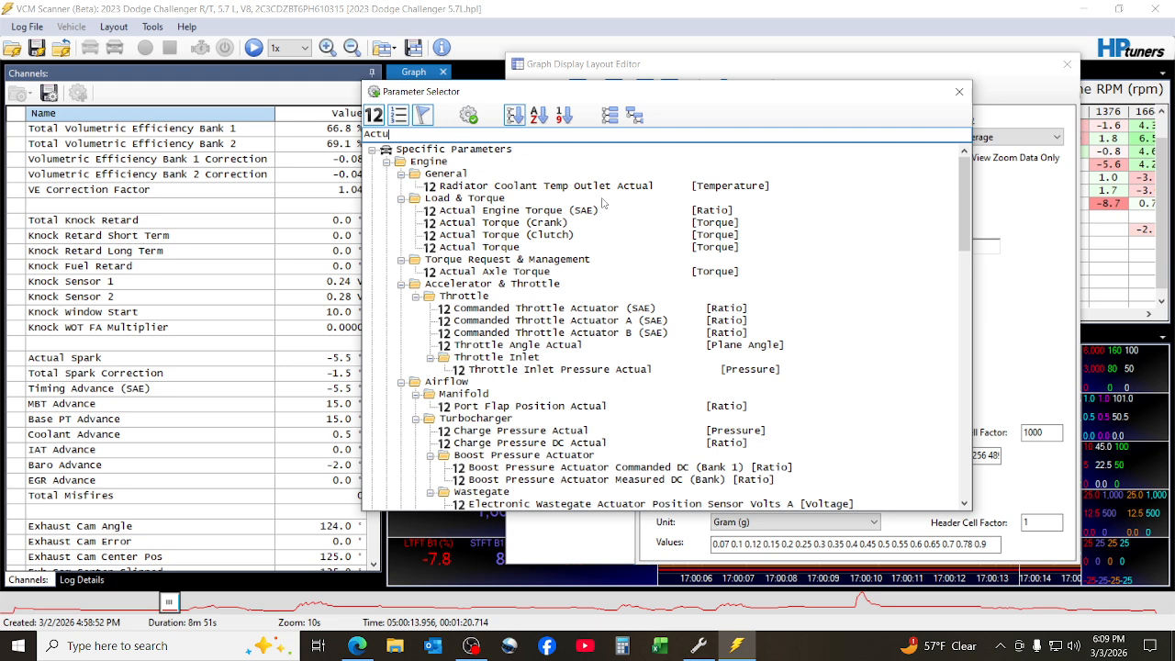
{"action": "key", "text": "BackSpace"}
{"action": "key", "text": "BackSpace"}
{"action": "key", "text": "BackSpace"}
{"action": "key", "text": "BackSpace"}
Step: Find and assign the Timing Advance (SAE) parameter to the first graph, declining the Generic Sensor alternative
{"action": "type", "text": "T"}
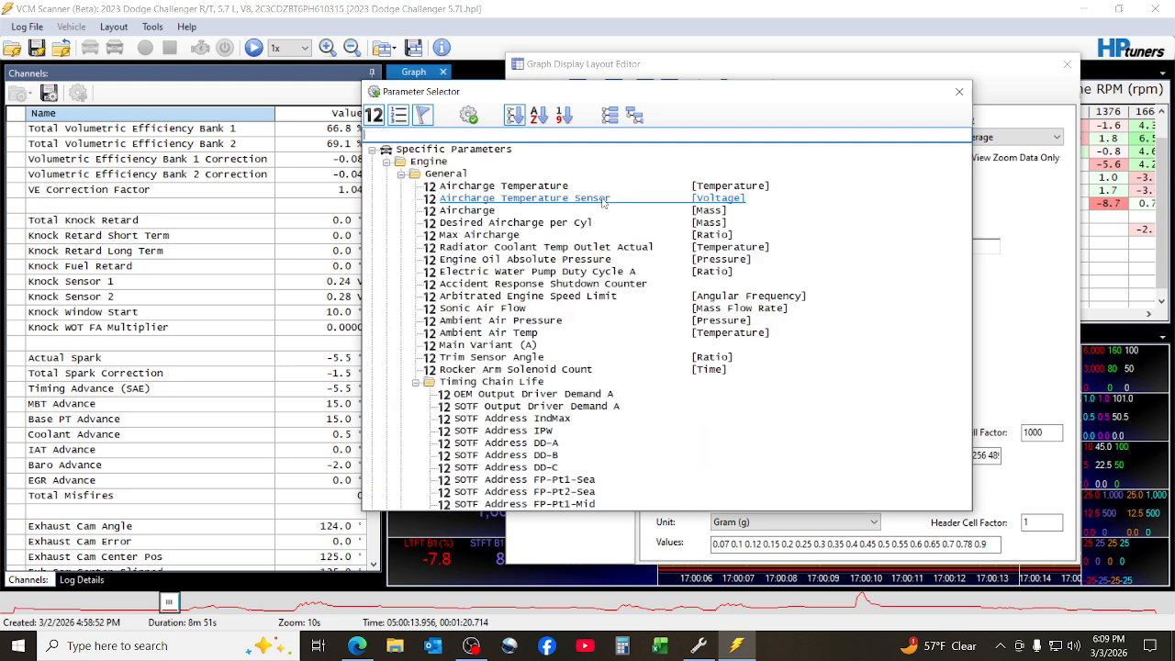
{"action": "type", "text": "iming A"}
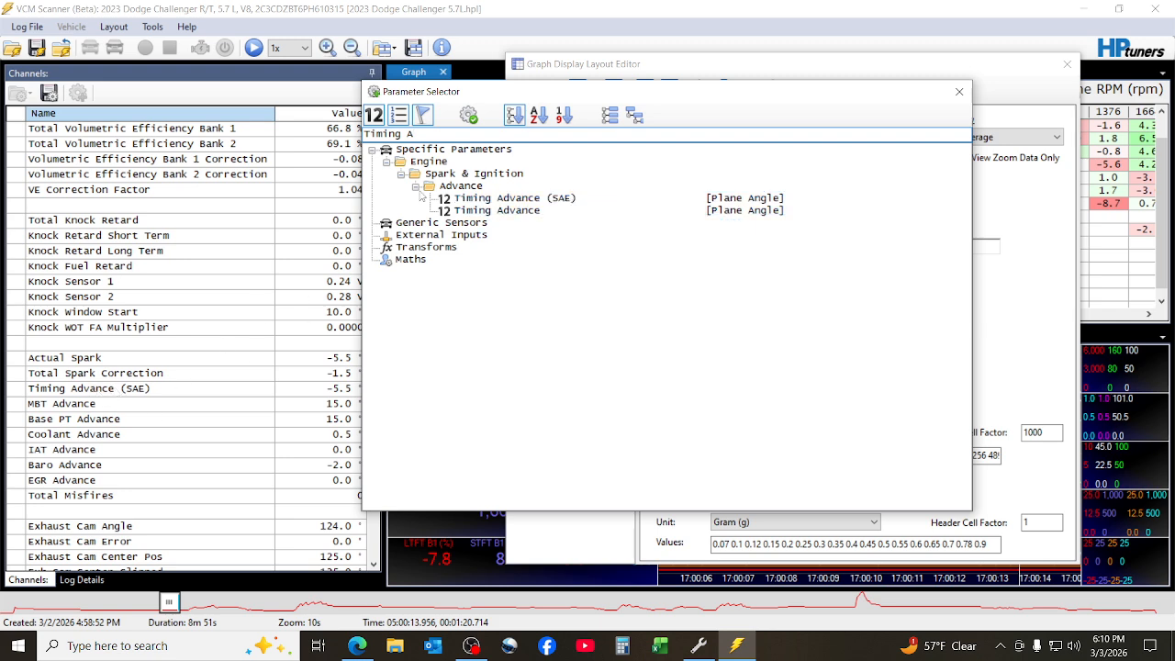
{"action": "left_click", "coordinate": [504, 204]}
{"action": "double_click", "coordinate": [504, 199]}
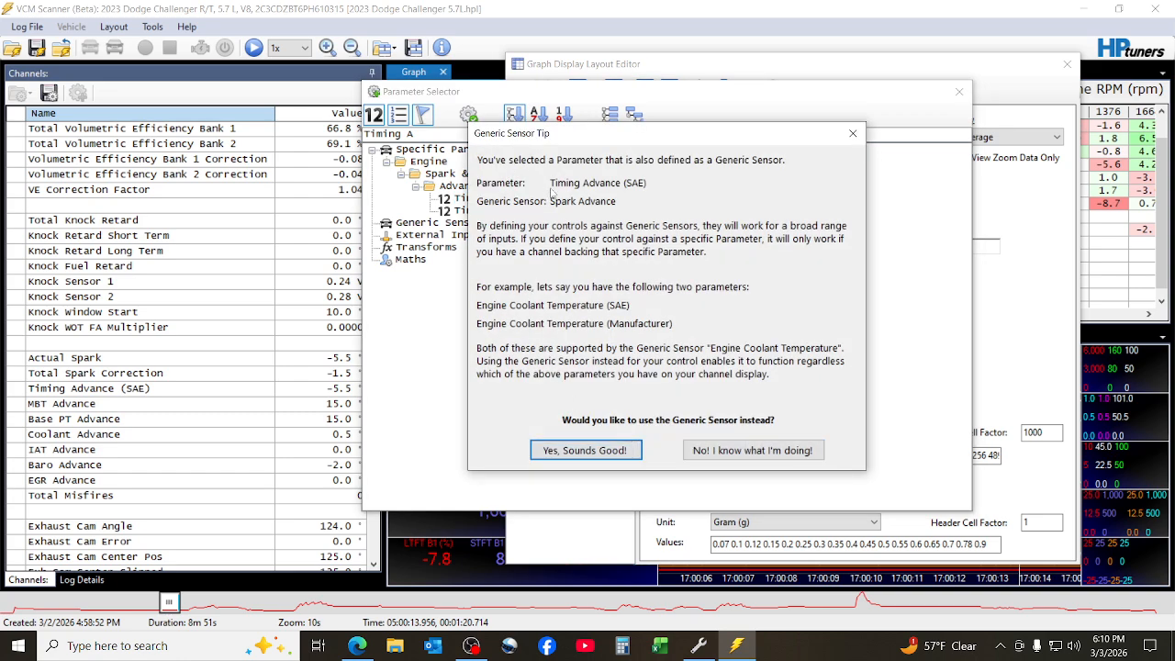
{"action": "left_click", "coordinate": [723, 452]}
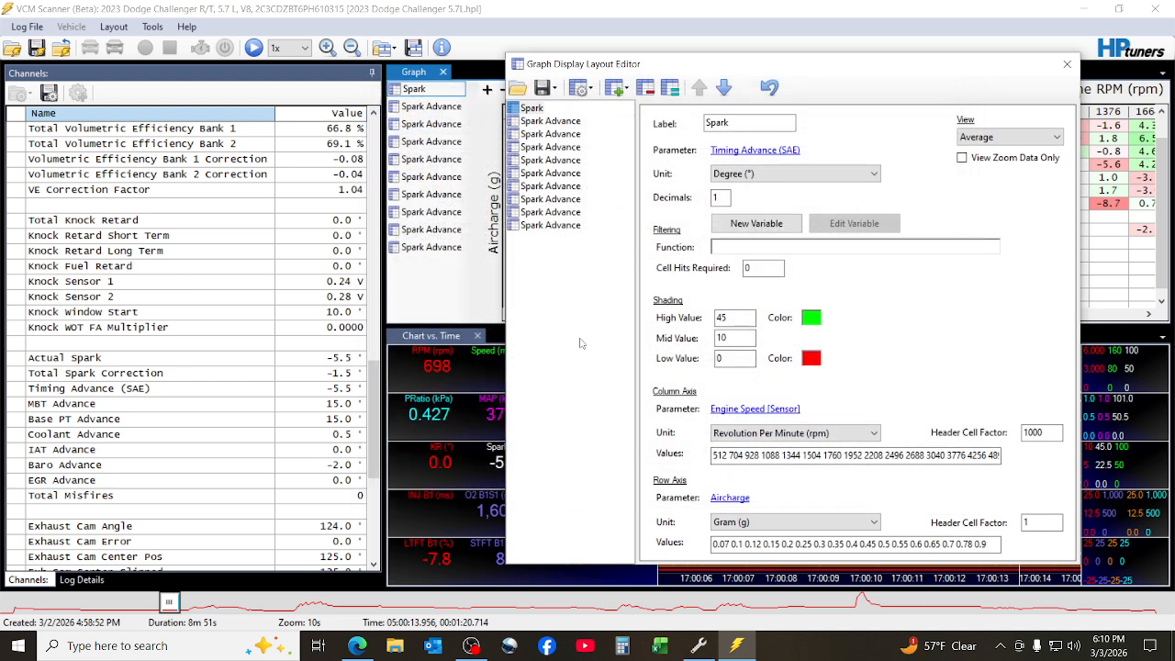
Step: Uncover the graph behind the layout editor and set the first graph's low shading value to -10
{"action": "left_click_drag", "start_coordinate": [775, 74], "coordinate": [679, 321]}
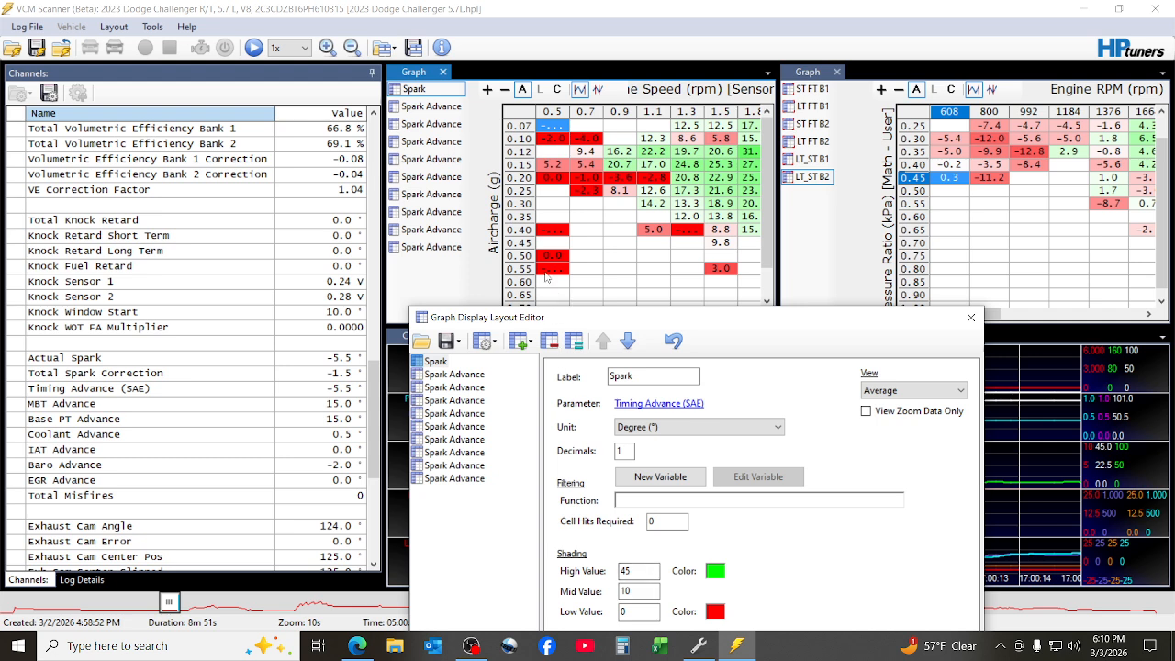
{"action": "left_click", "coordinate": [633, 612]}
{"action": "type", "text": "="}
{"action": "type", "text": "10"}
{"action": "type", "text": "-10"}
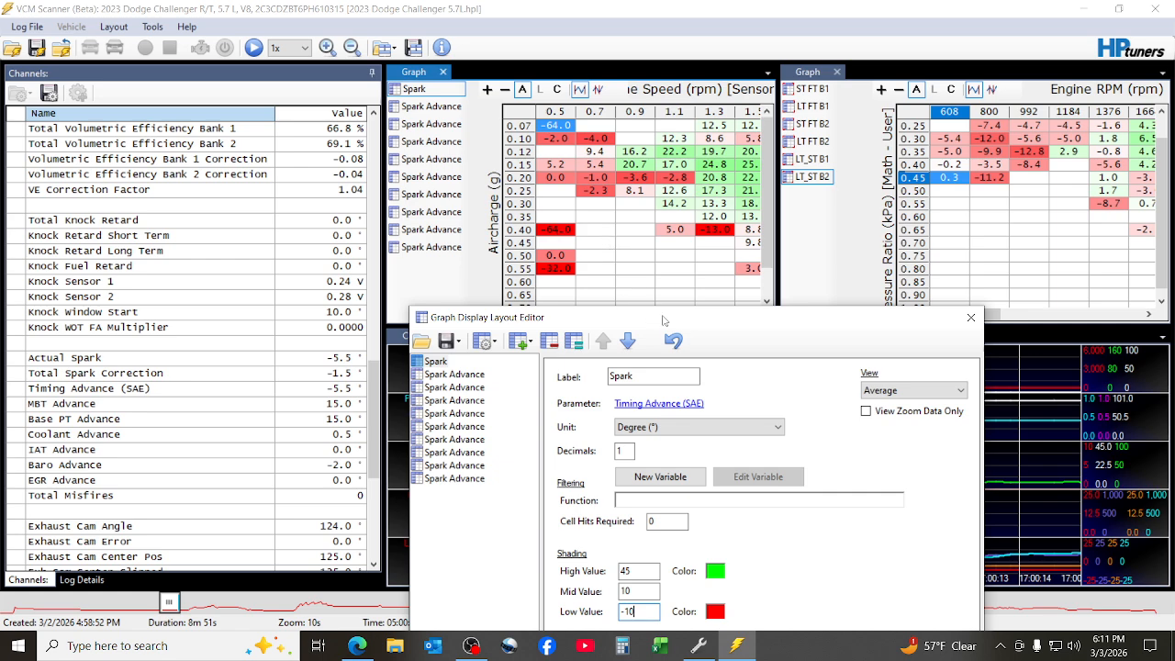
{"action": "left_click_drag", "start_coordinate": [664, 320], "coordinate": [804, 114]}
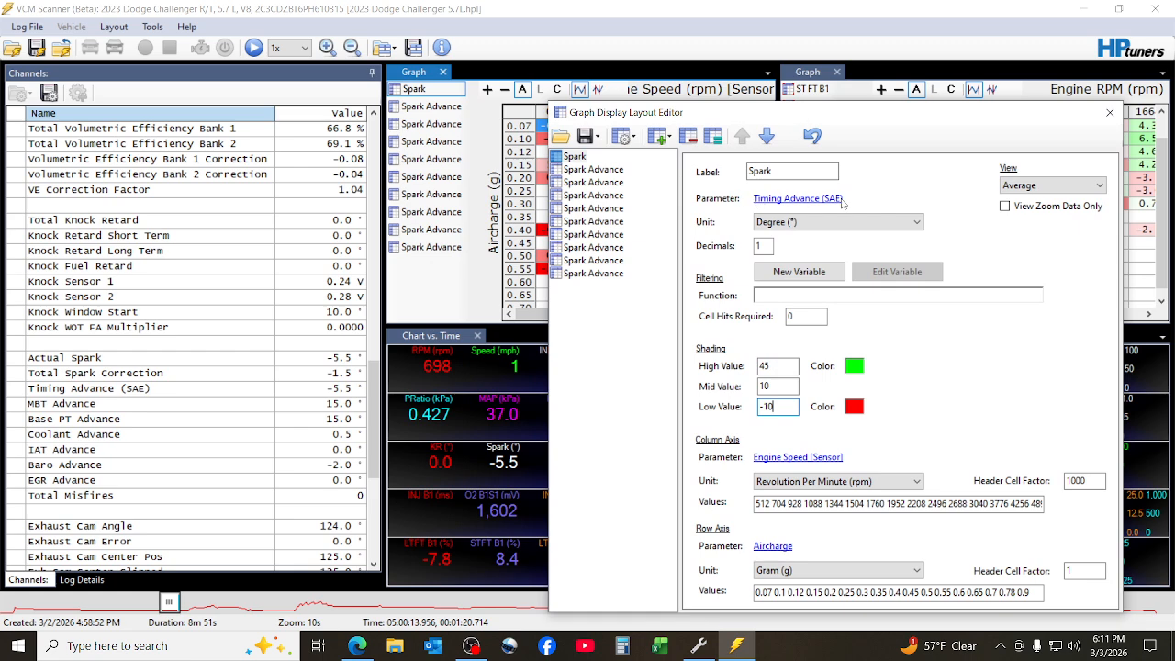
Step: Complete the first graph's label so it reads Spark Advance
{"action": "left_click", "coordinate": [786, 171]}
{"action": "type", "text": "Advan"}
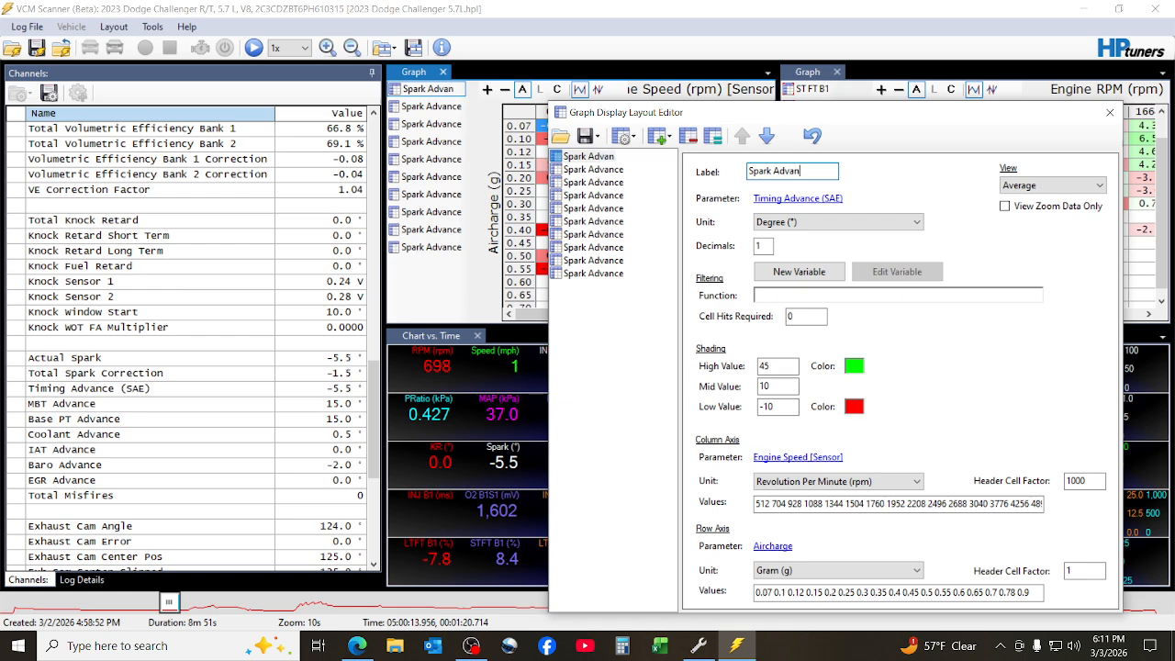
{"action": "type", "text": "ce"}
Step: Find and assign the Actual Spark parameter to the second graph in the layout list
{"action": "left_click", "coordinate": [593, 170]}
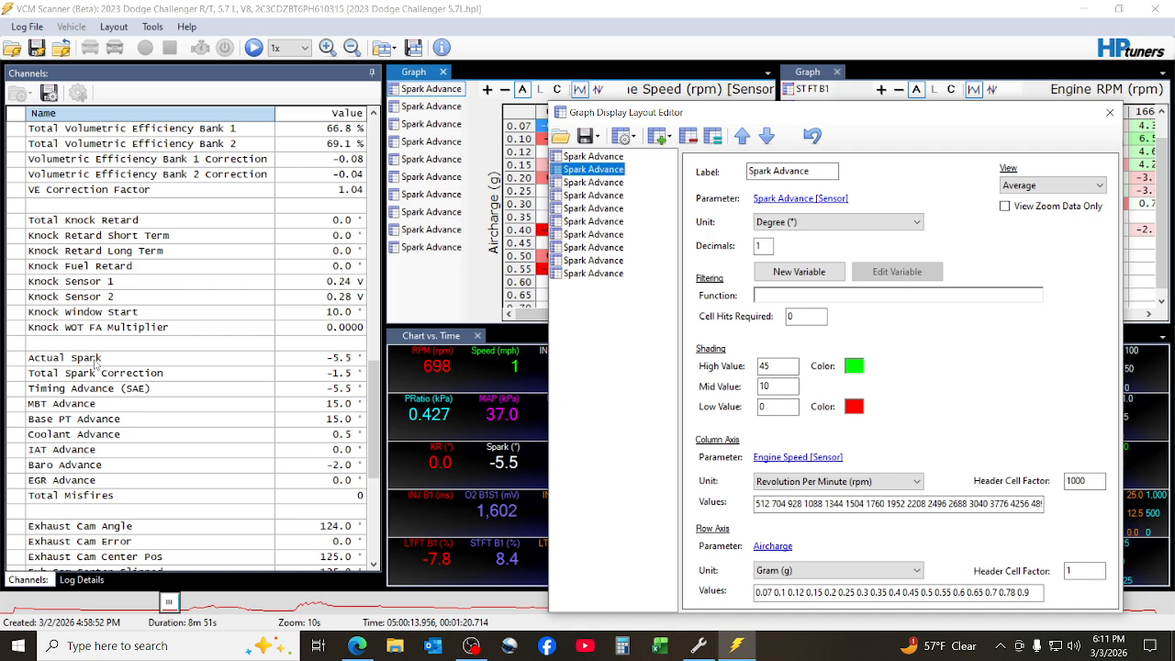
{"action": "left_click", "coordinate": [809, 170]}
{"action": "left_click", "coordinate": [795, 199]}
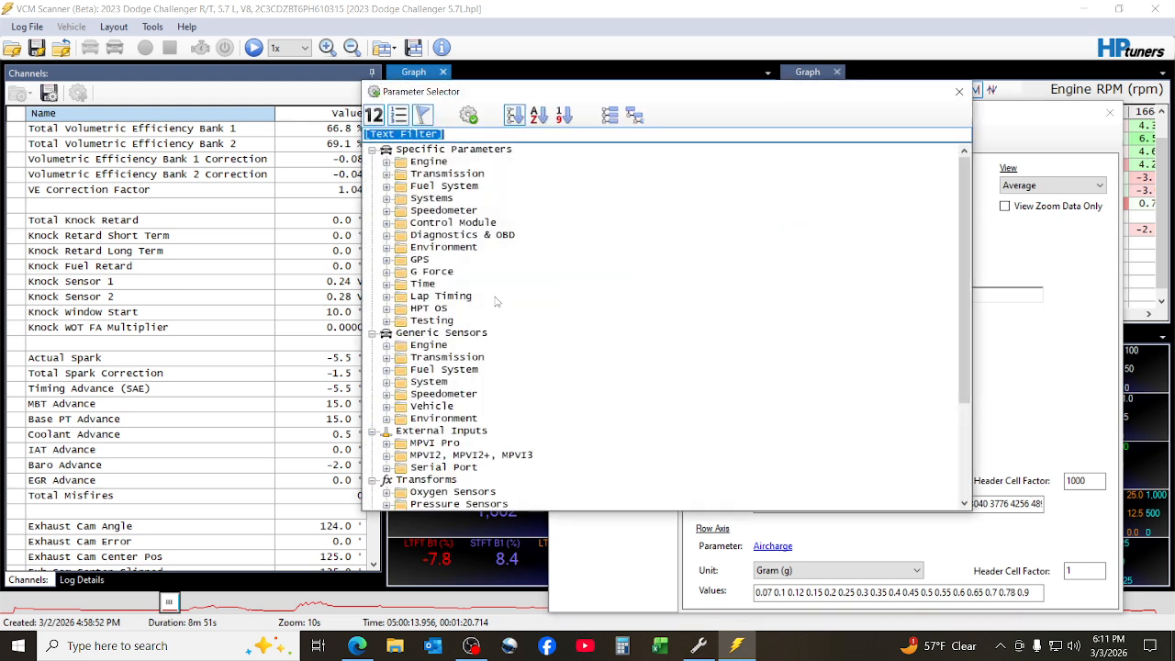
{"action": "type", "text": "A"}
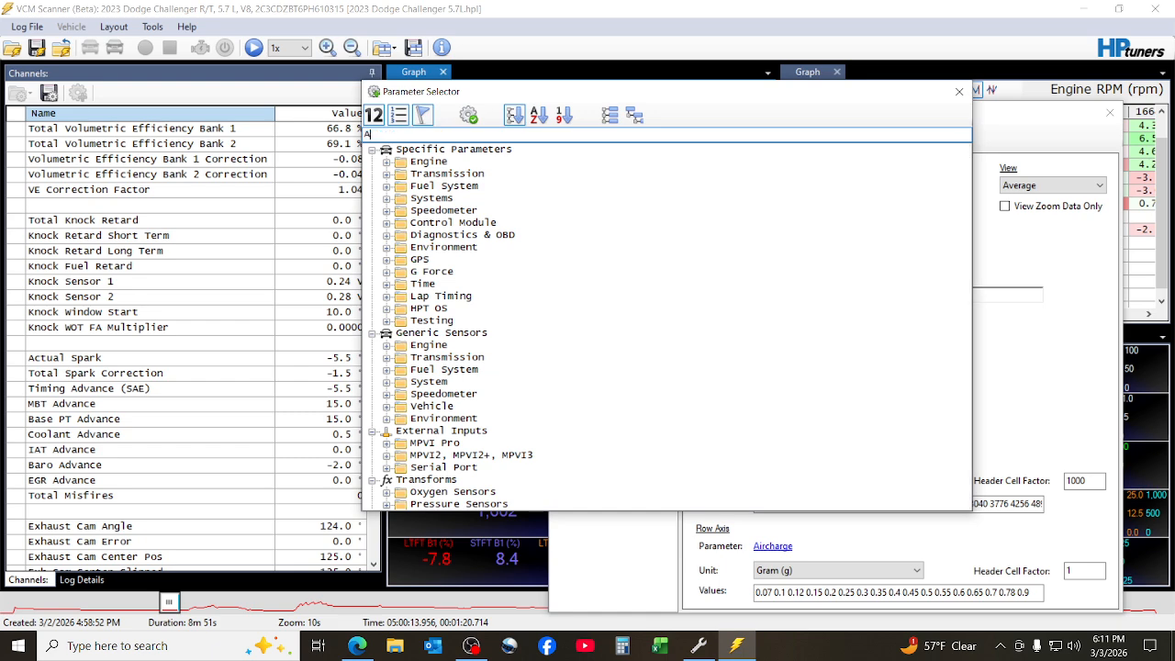
{"action": "type", "text": "ctual Apar"}
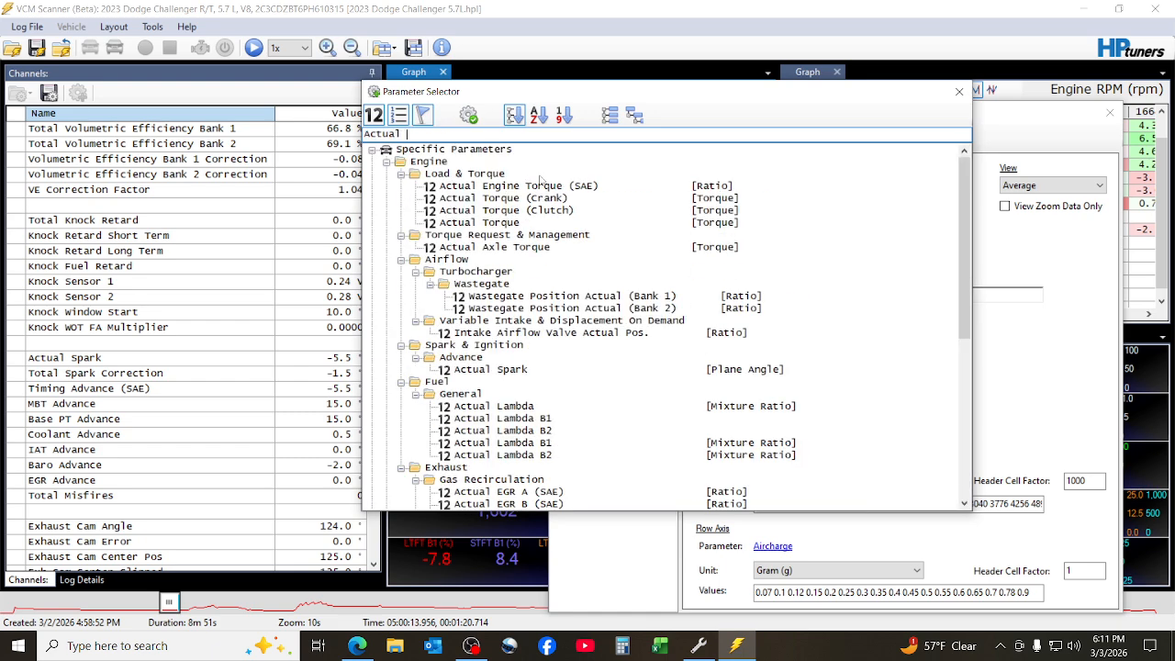
{"action": "key", "text": "BackSpace"}
{"action": "key", "text": "BackSpace"}
{"action": "key", "text": "BackSpace"}
{"action": "key", "text": "BackSpace"}
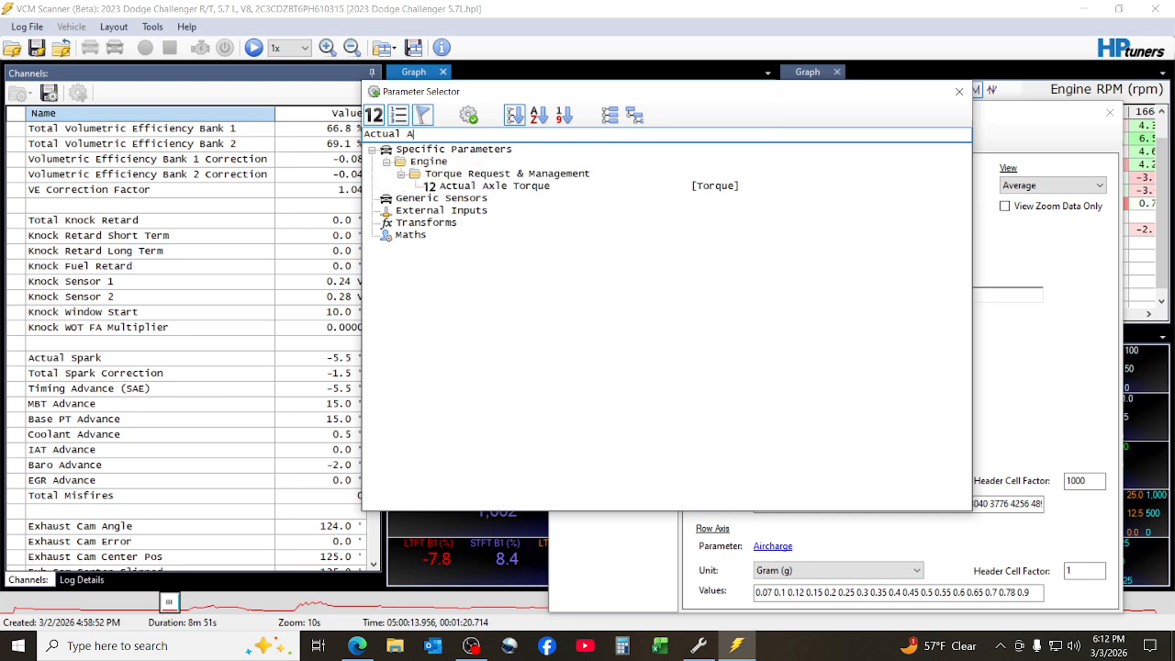
{"action": "type", "text": "Sp"}
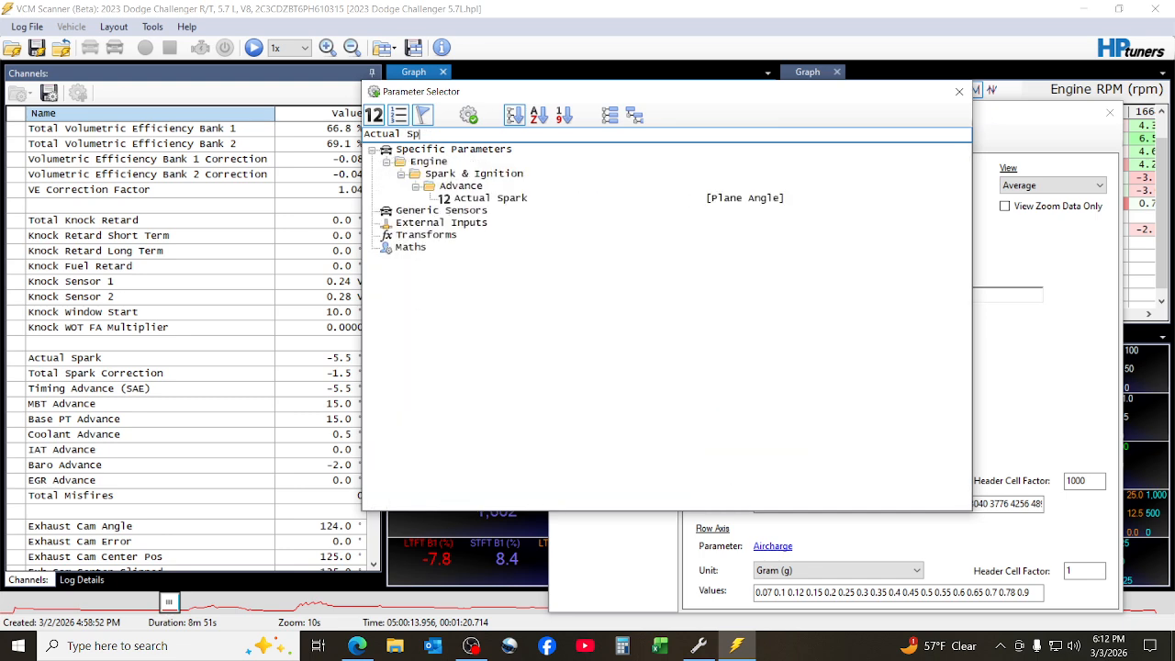
{"action": "left_click", "coordinate": [503, 201]}
{"action": "double_click", "coordinate": [503, 199]}
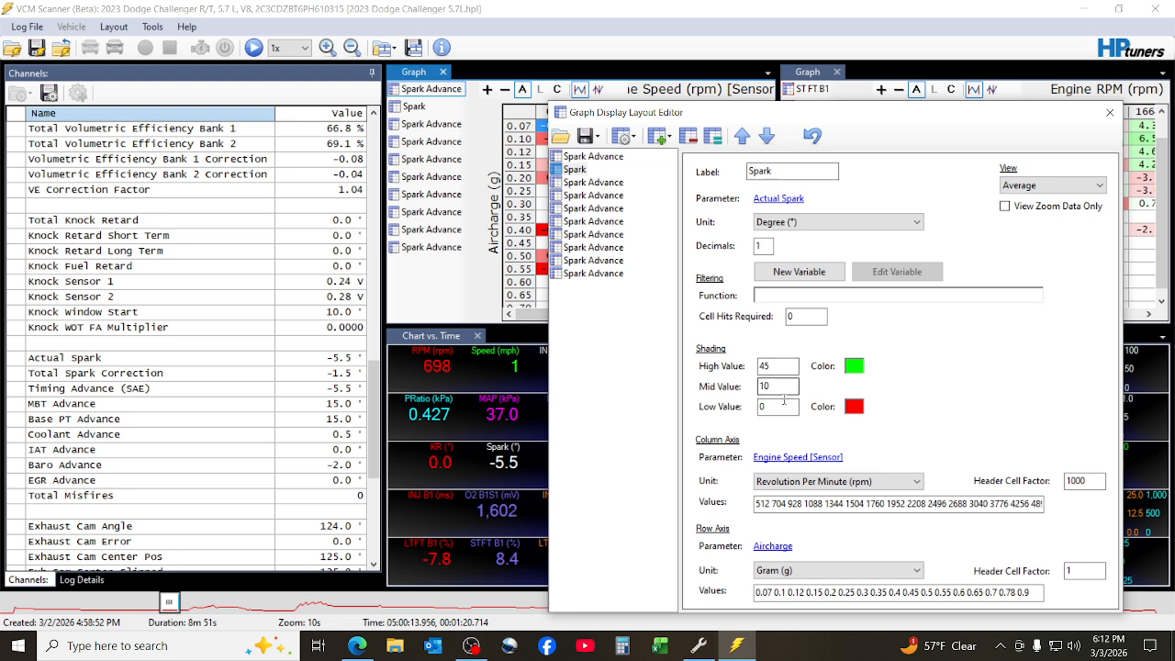
Step: Set the second graph's low shading value to -10 and shift the layout editor window slightly
{"action": "left_click_drag", "start_coordinate": [776, 407], "coordinate": [751, 415]}
{"action": "type", "text": "-10"}
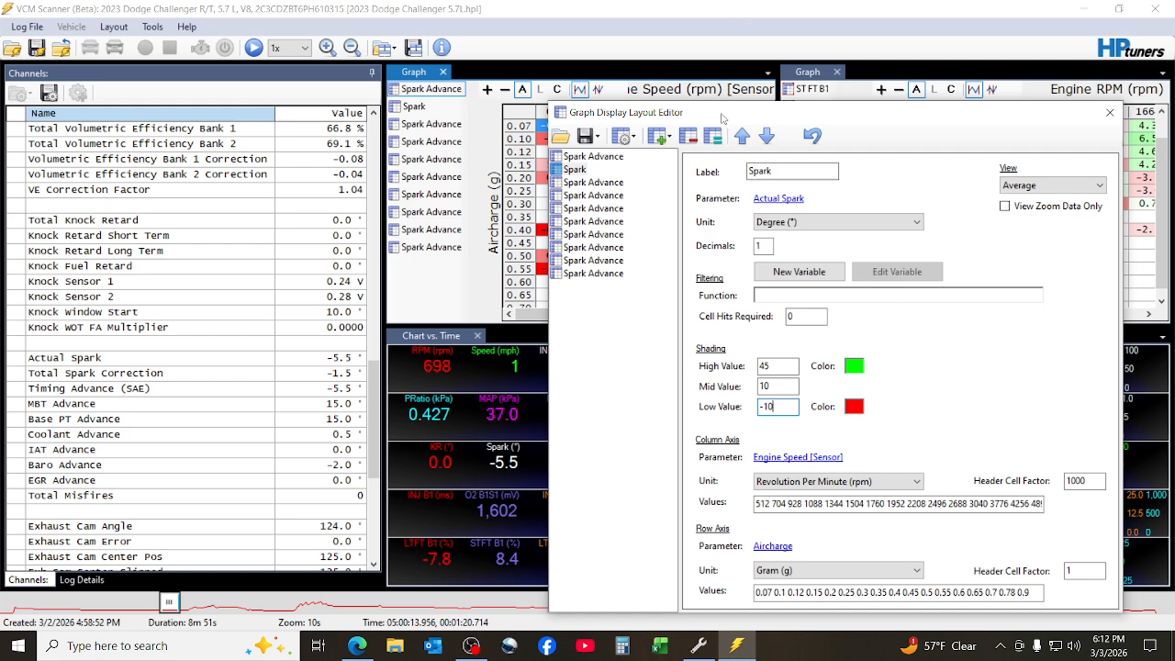
{"action": "left_click_drag", "start_coordinate": [724, 114], "coordinate": [726, 122]}
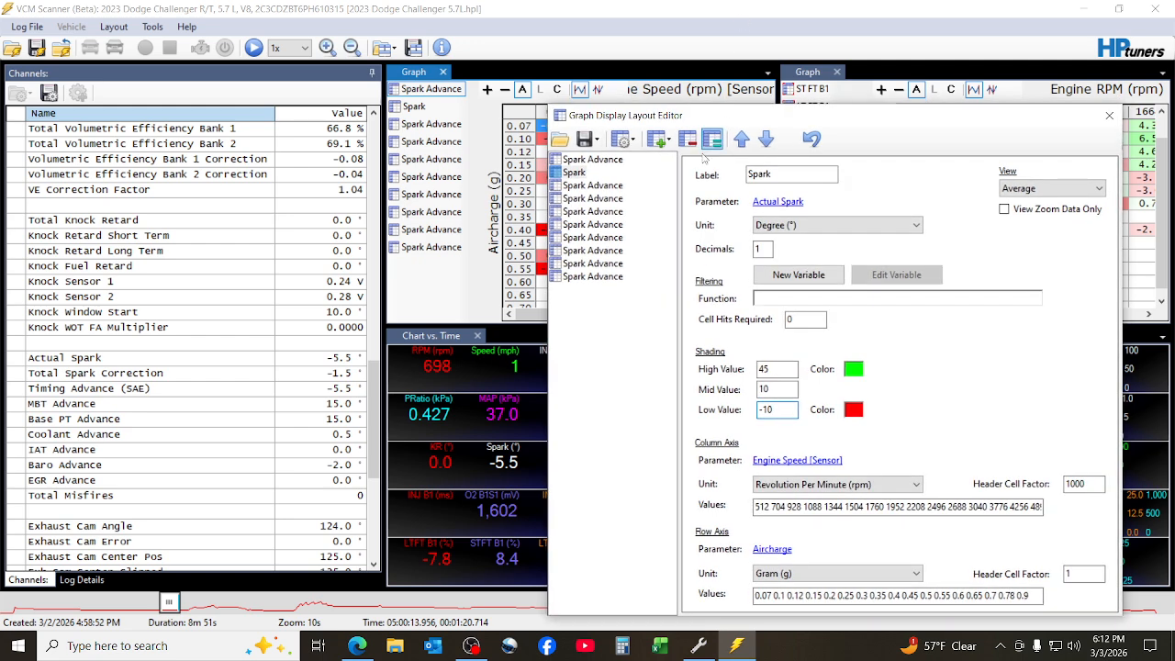
Step: Change the second graph's label to Actual Spark
{"action": "left_click", "coordinate": [602, 188]}
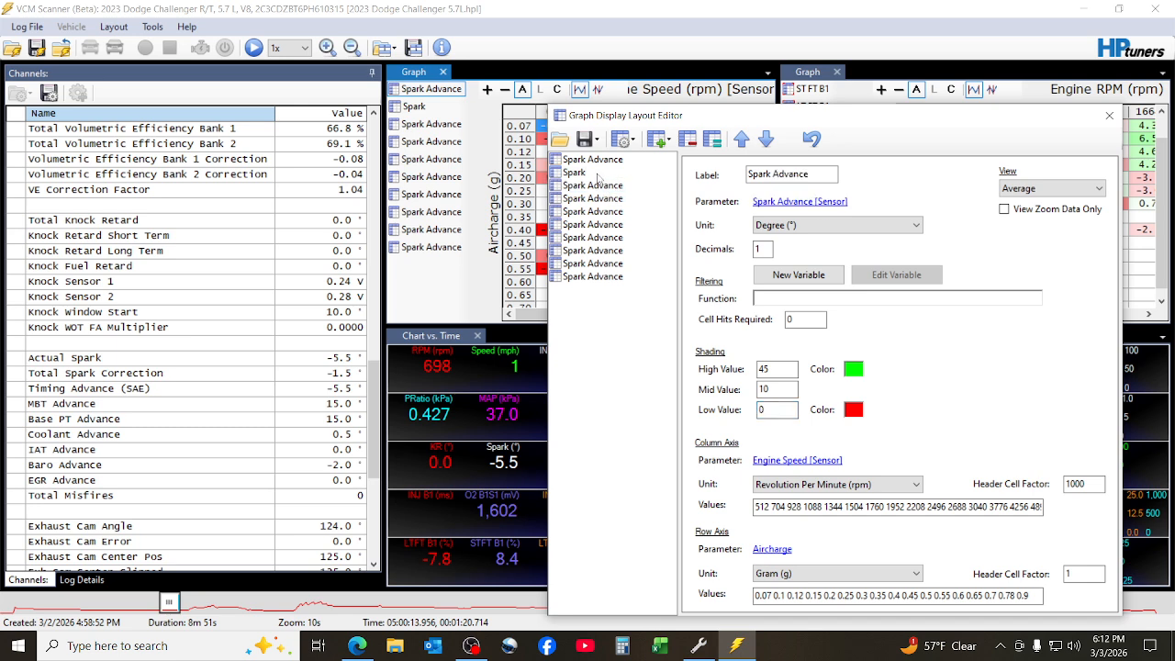
{"action": "left_click", "coordinate": [582, 174]}
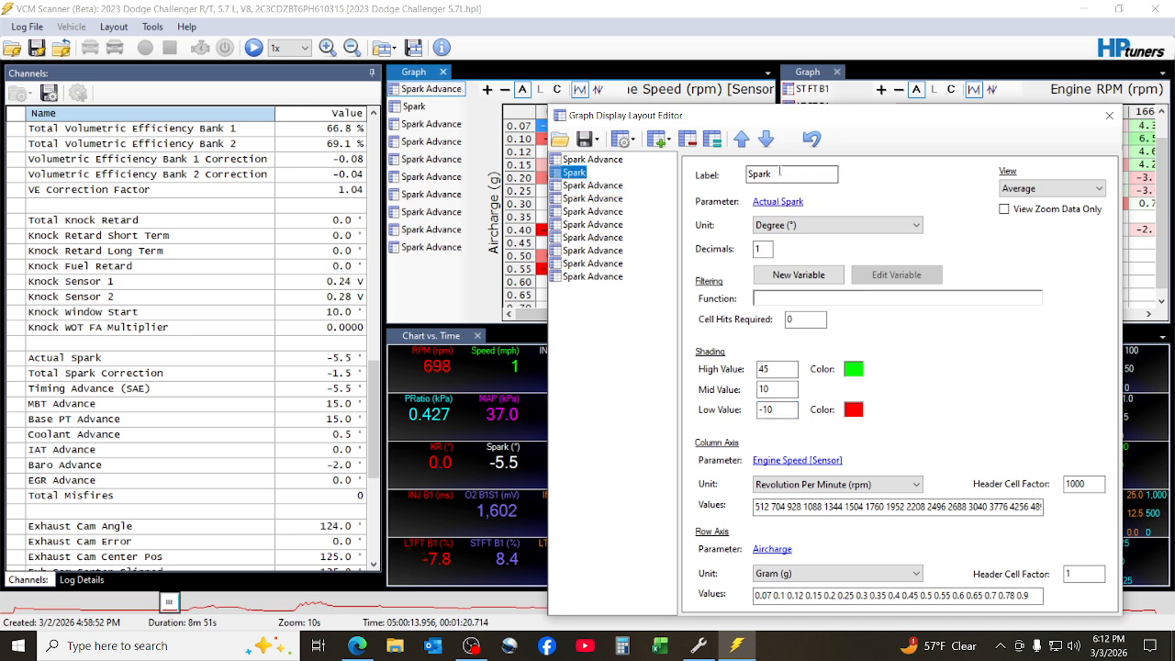
{"action": "left_click_drag", "start_coordinate": [780, 173], "coordinate": [745, 179]}
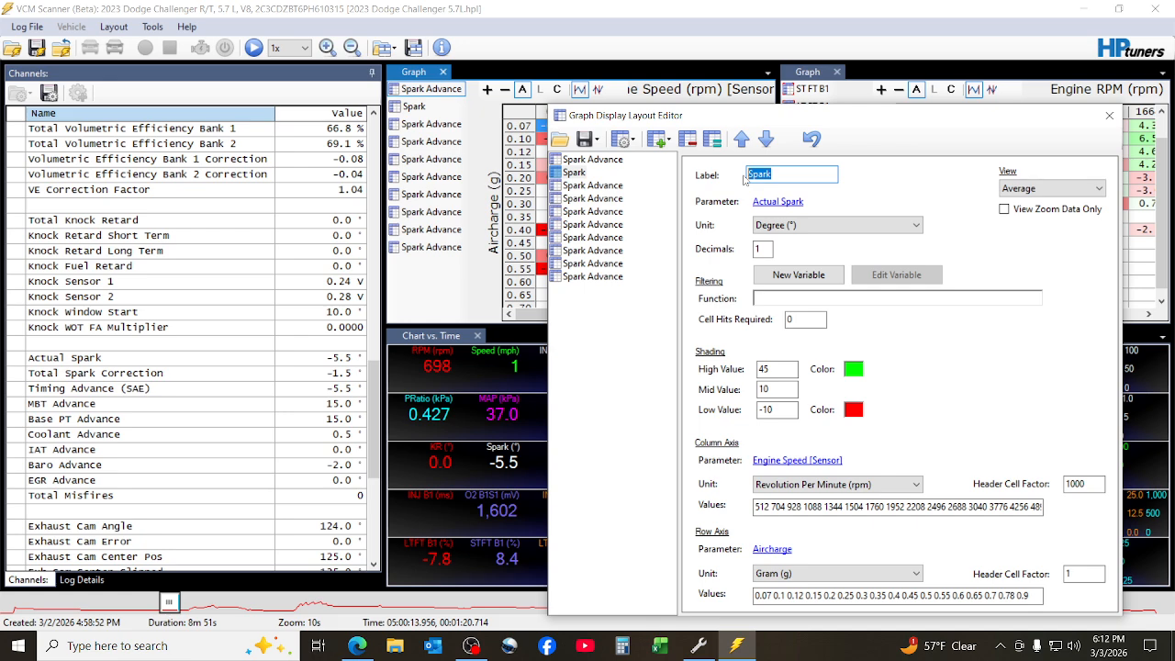
{"action": "type", "text": "Actual"}
{"action": "key", "text": "BackSpace"}
{"action": "type", "text": "al Spa"}
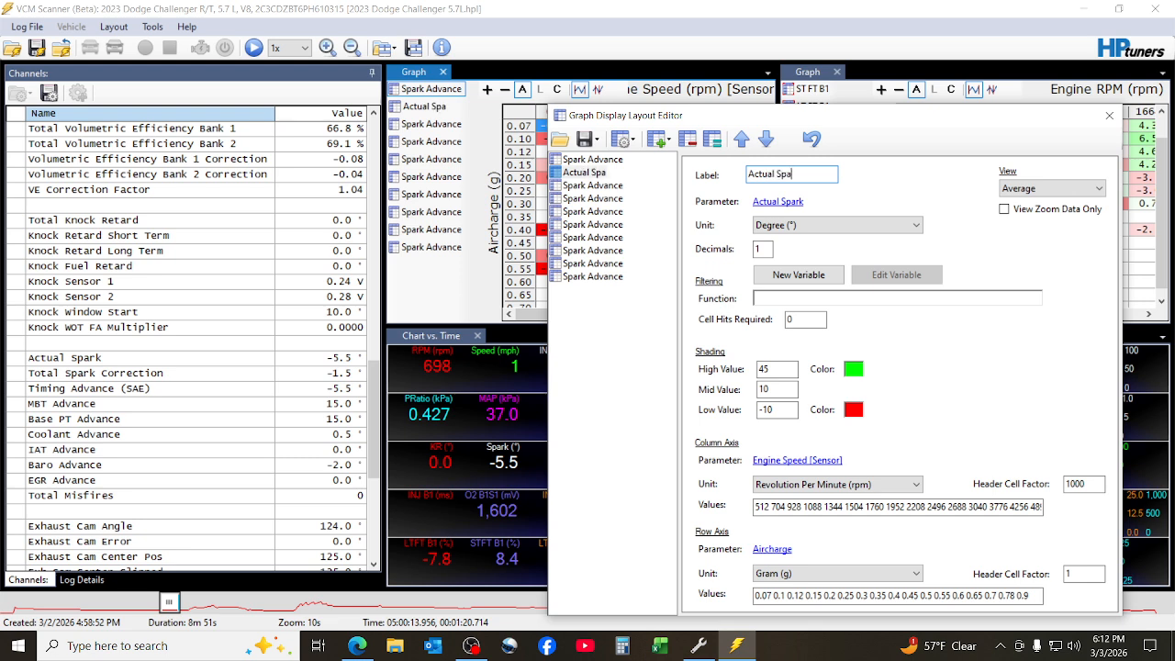
{"action": "type", "text": "rk"}
Step: Find and assign the Total Spark Correction parameter to the third graph in the layout list
{"action": "left_click", "coordinate": [599, 186]}
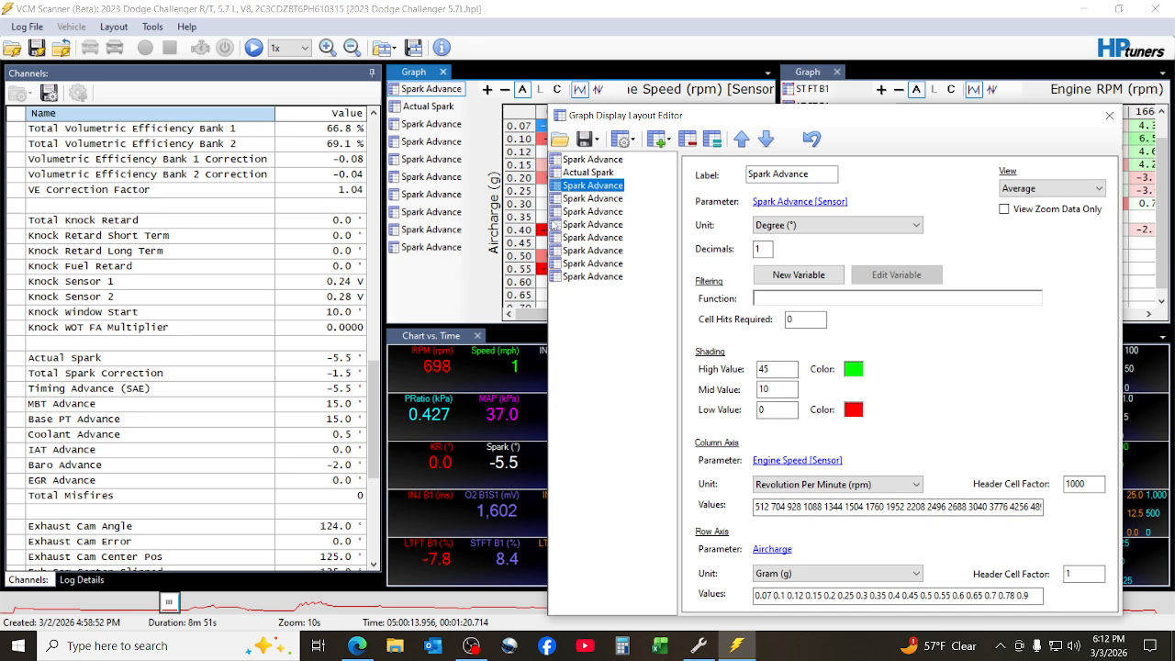
{"action": "left_click", "coordinate": [117, 378]}
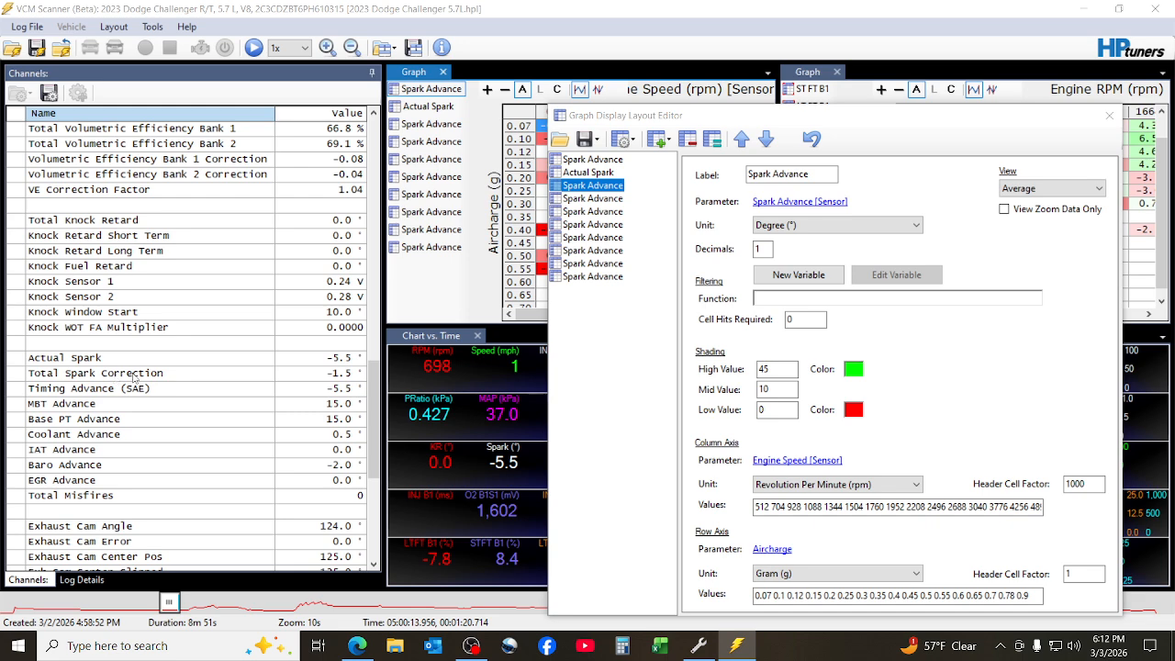
{"action": "left_click", "coordinate": [777, 204]}
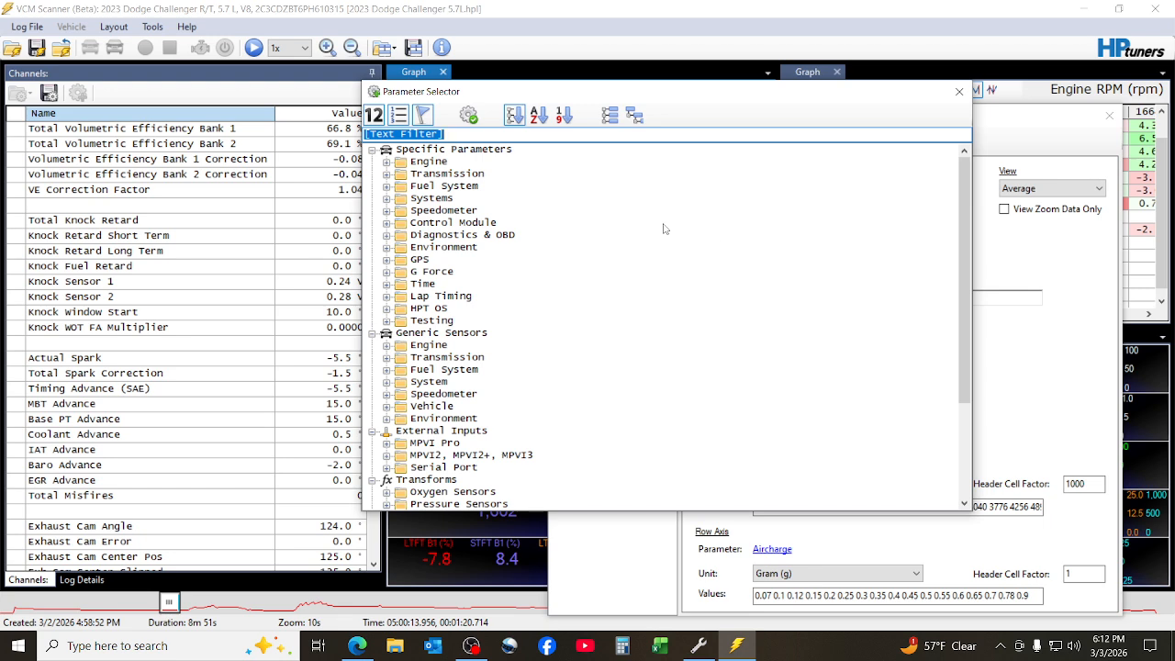
{"action": "type", "text": "Total "}
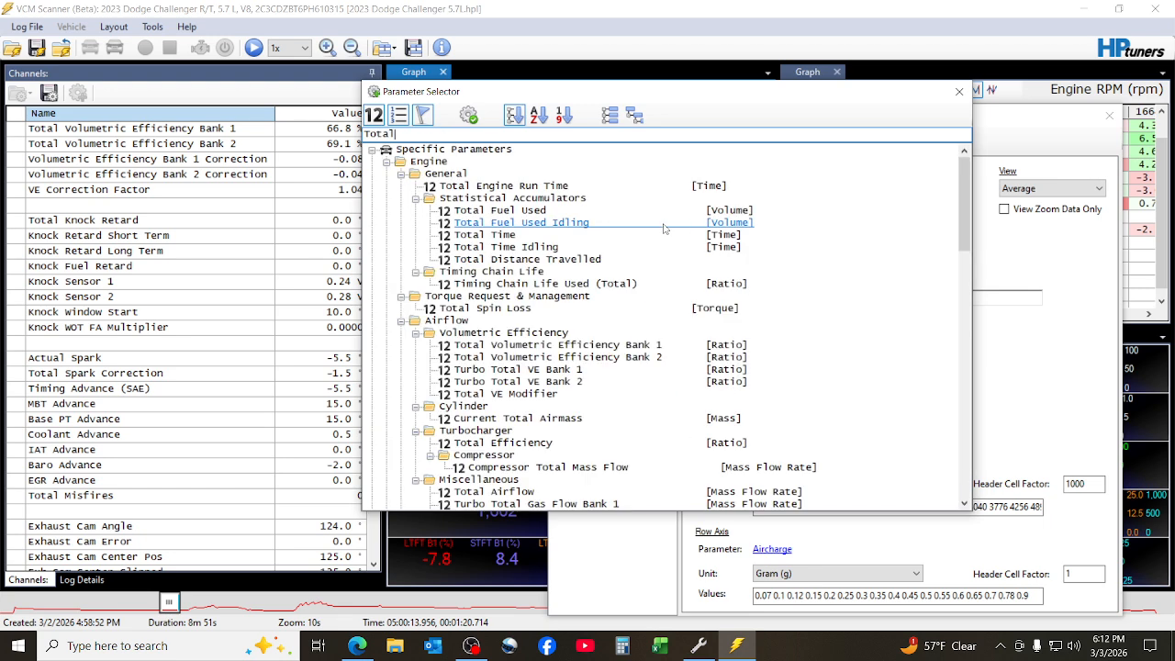
{"action": "type", "text": "Spar"}
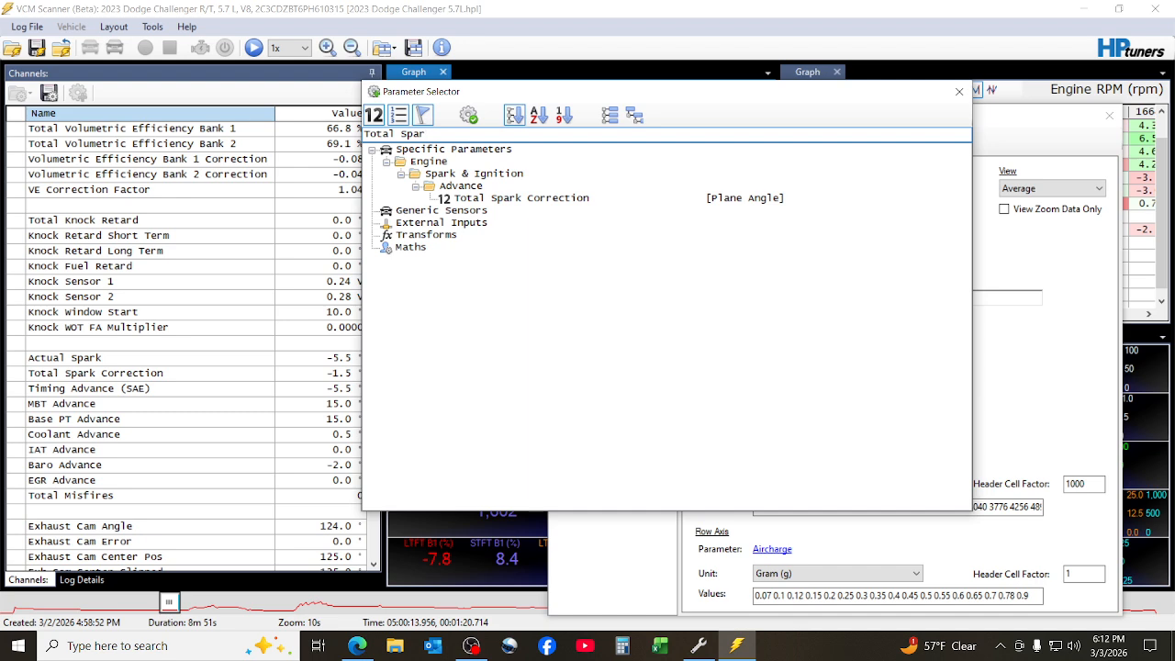
{"action": "type", "text": "k Corre"}
{"action": "double_click", "coordinate": [520, 198]}
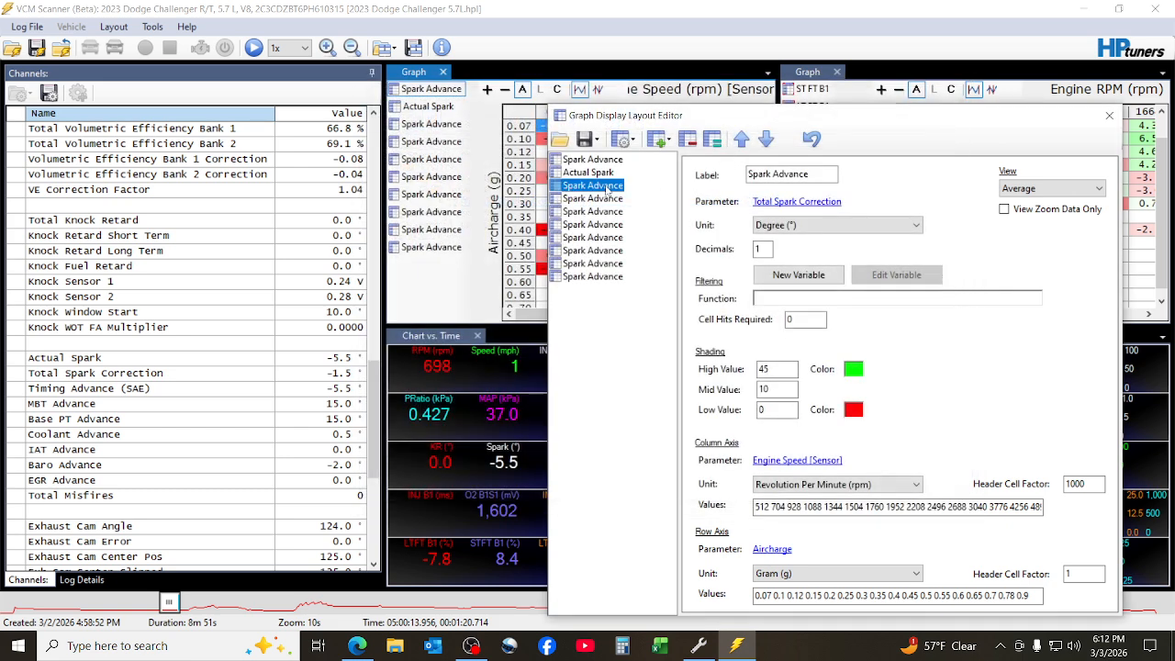
Step: Replace the third graph's label with Spark Correction
{"action": "left_click", "coordinate": [829, 172]}
{"action": "left_click_drag", "start_coordinate": [829, 173], "coordinate": [747, 176]}
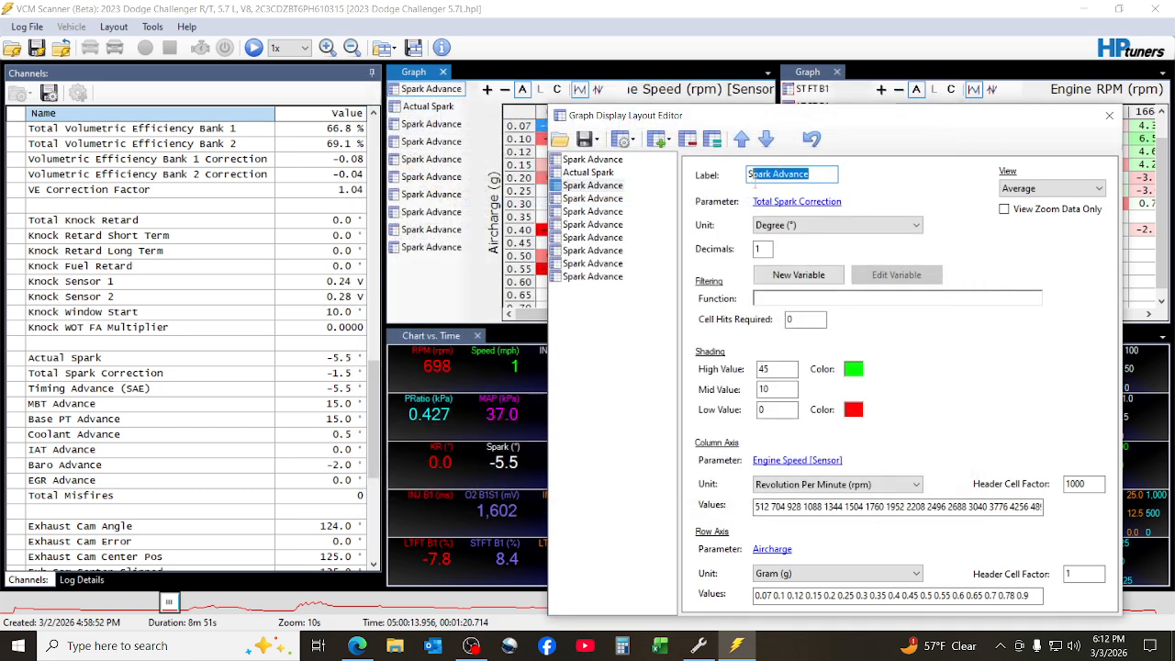
{"action": "type", "text": "S"}
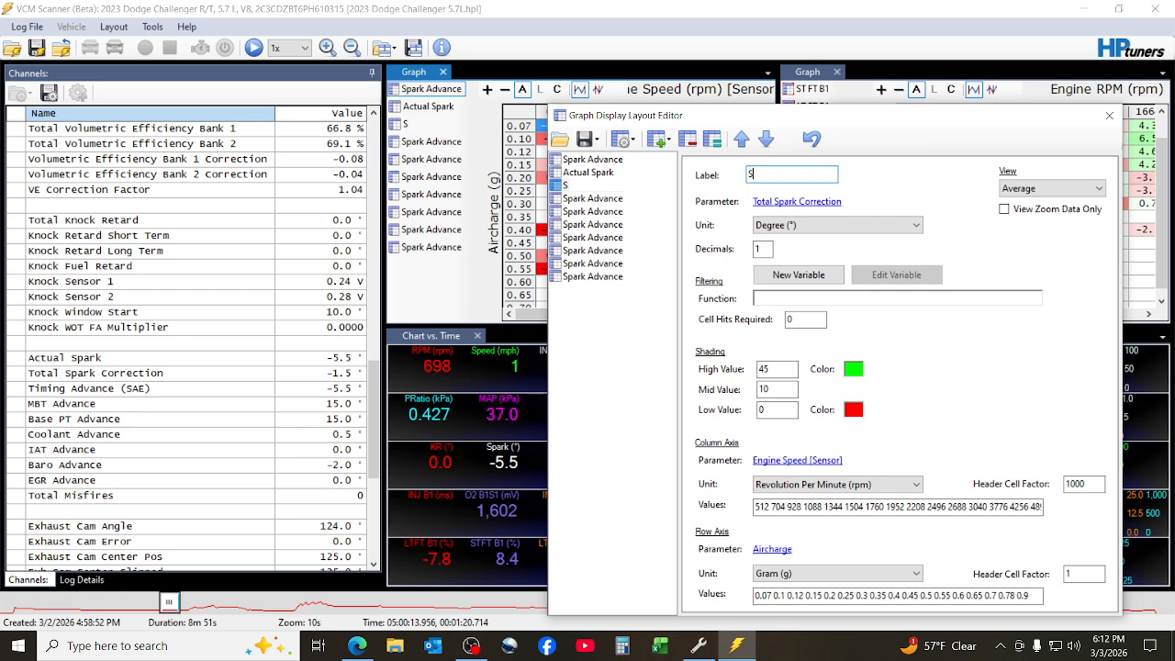
{"action": "type", "text": "park Co"}
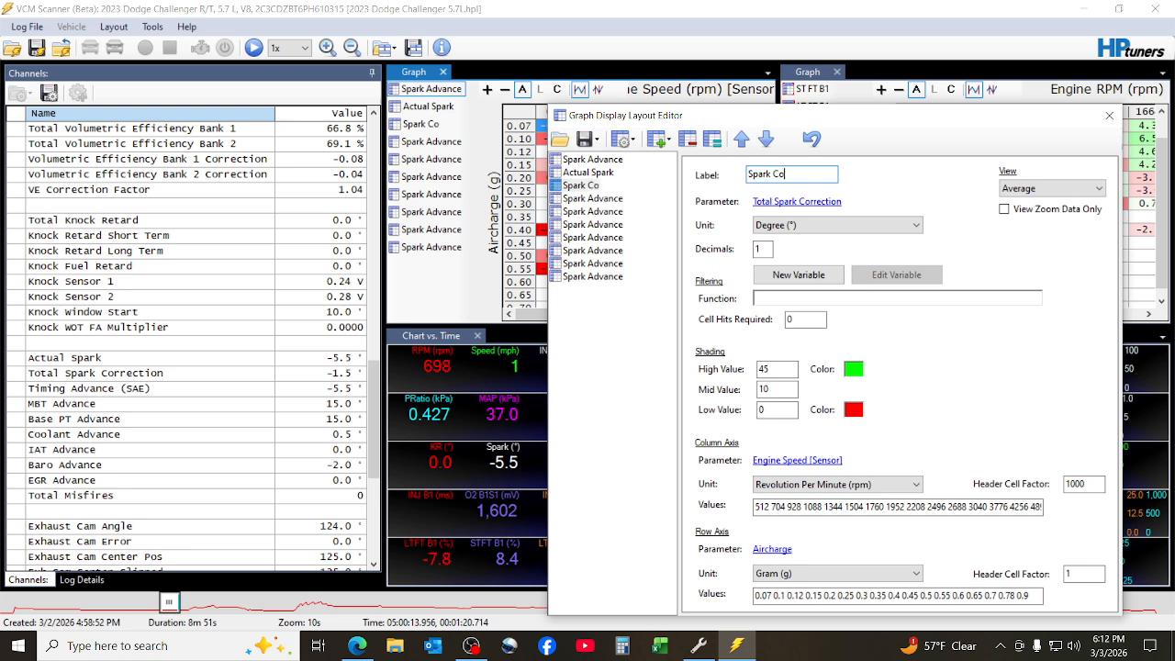
{"action": "type", "text": "rrection"}
Step: Find and assign the MBT Advance parameter to the fourth graph in the layout list
{"action": "left_click", "coordinate": [583, 201]}
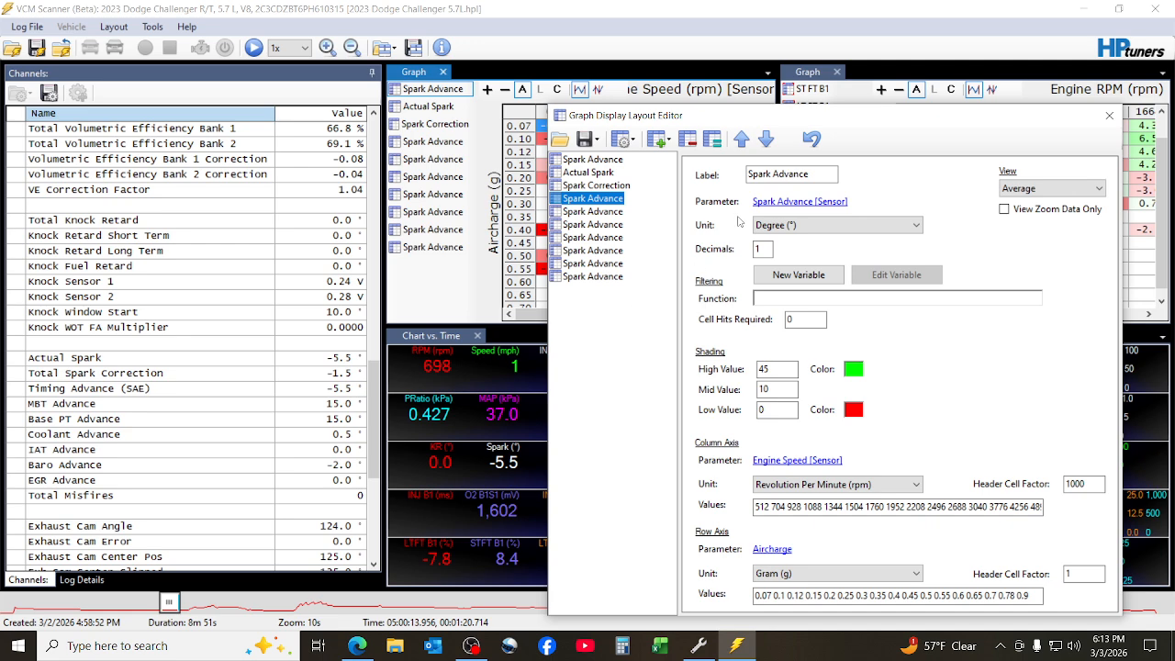
{"action": "left_click", "coordinate": [799, 201]}
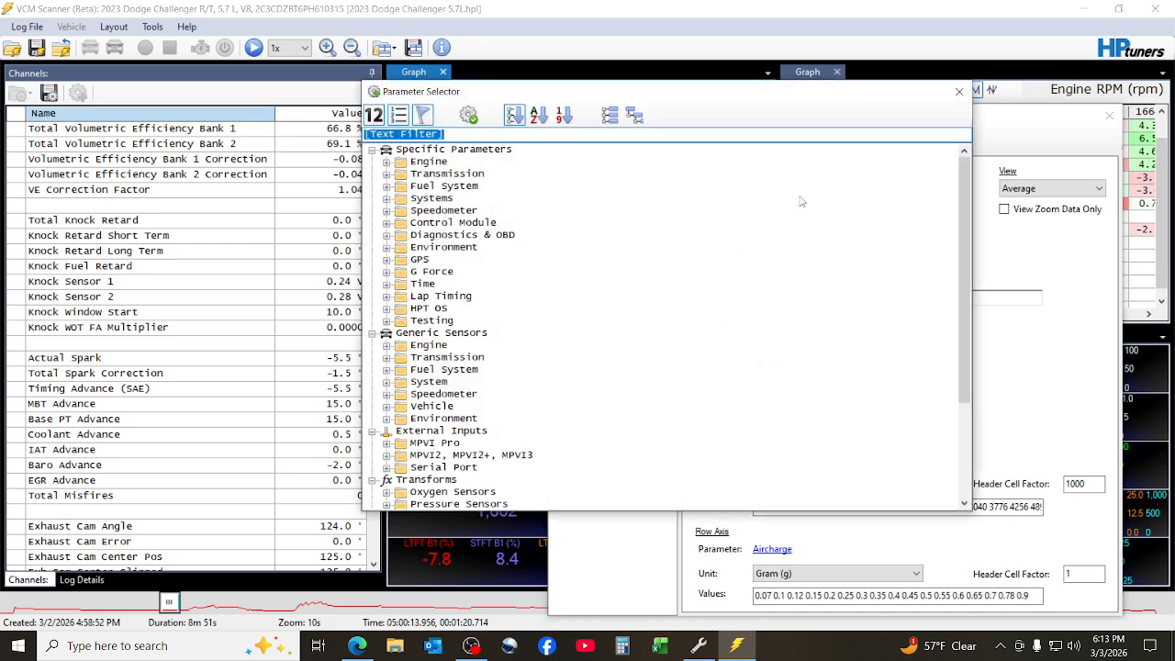
{"action": "type", "text": "MB"}
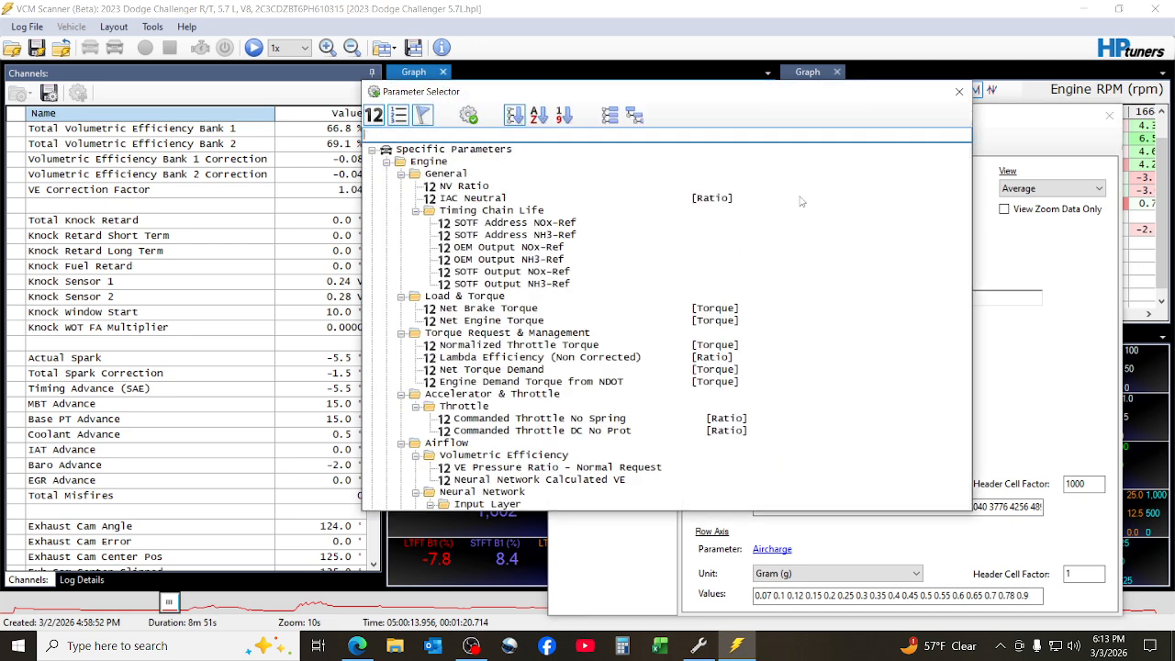
{"action": "type", "text": "T"}
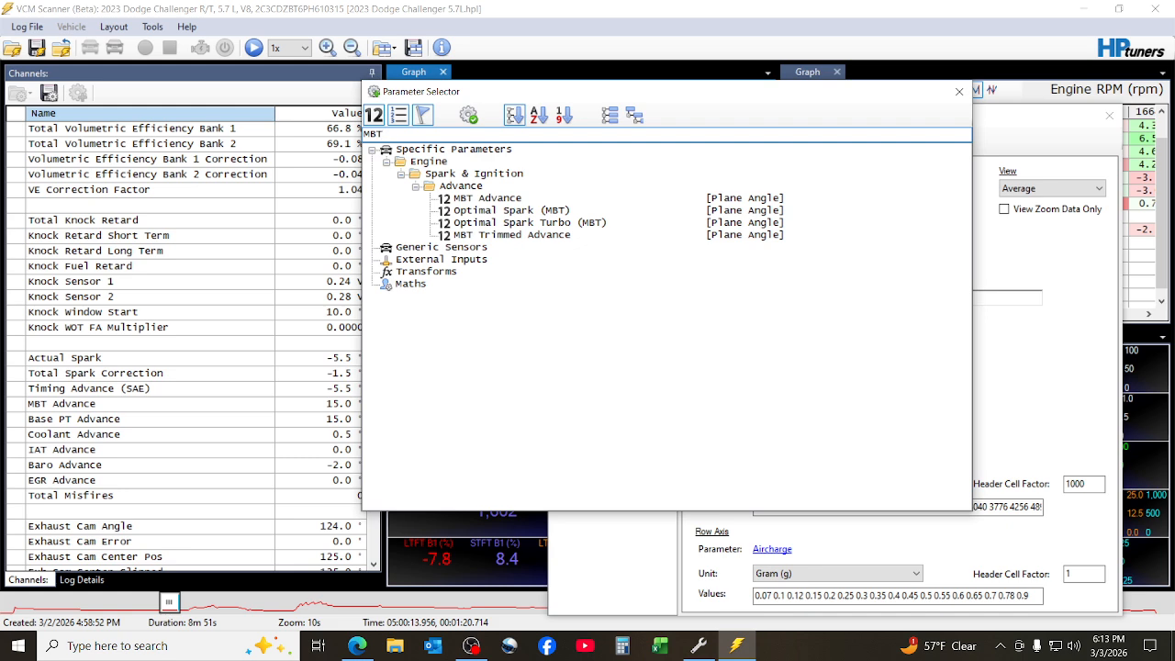
{"action": "left_click", "coordinate": [491, 200]}
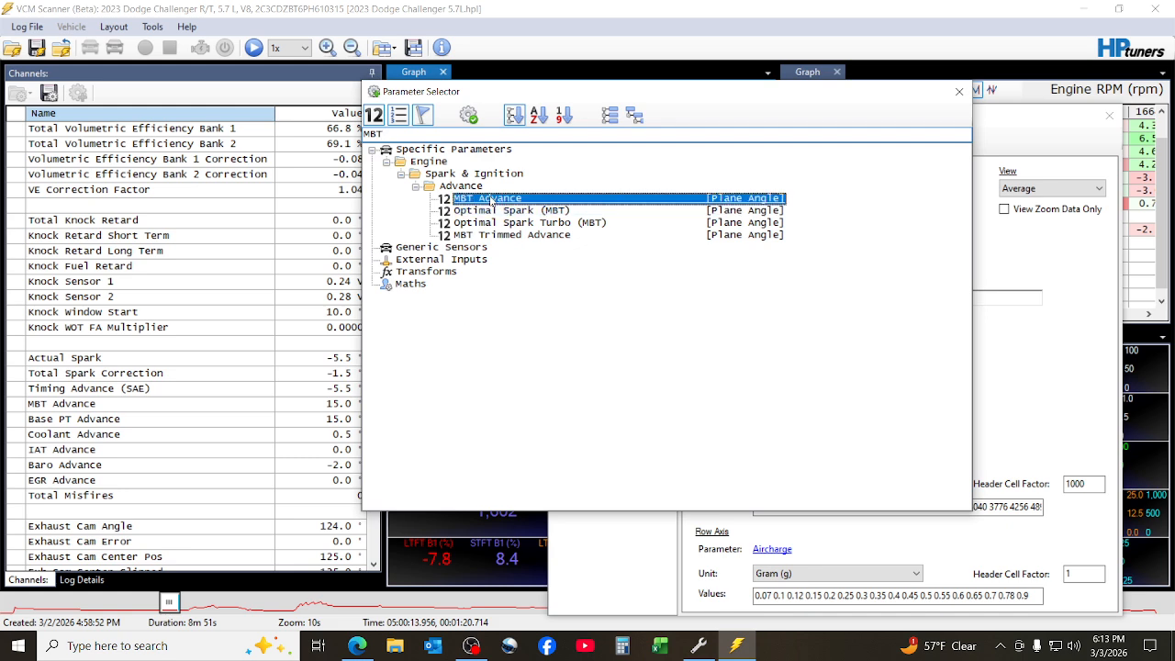
{"action": "double_click", "coordinate": [491, 200]}
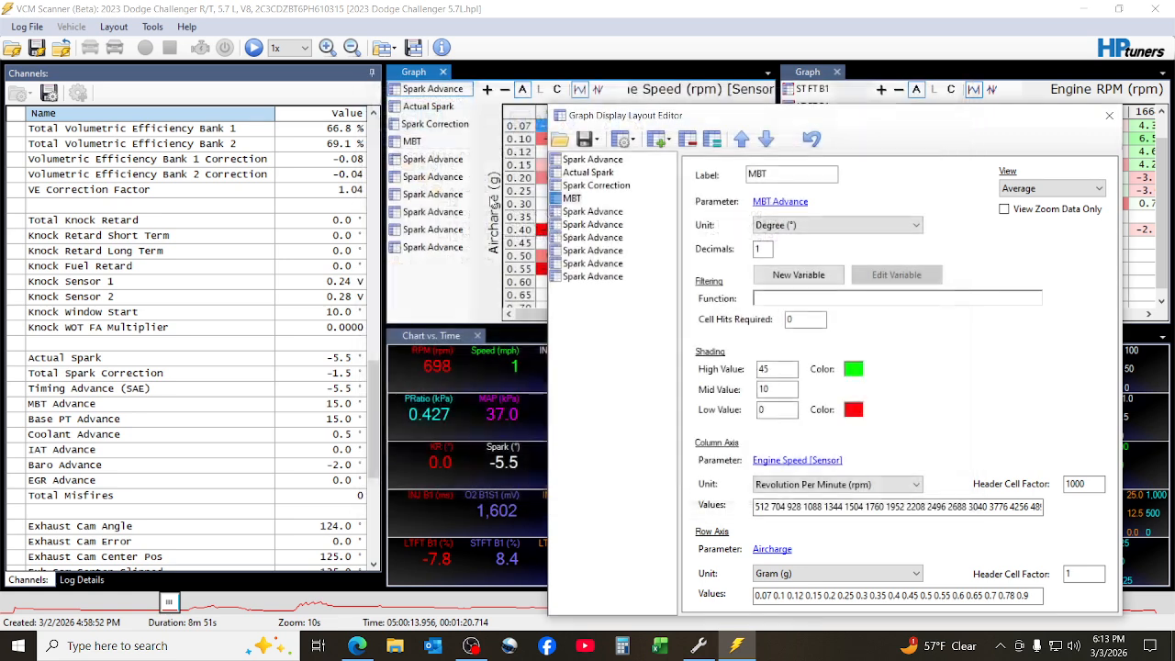
Step: Extend the fourth graph's label so it reads MBT Advance
{"action": "left_click", "coordinate": [779, 173]}
{"action": "type", "text": "Advanc"}
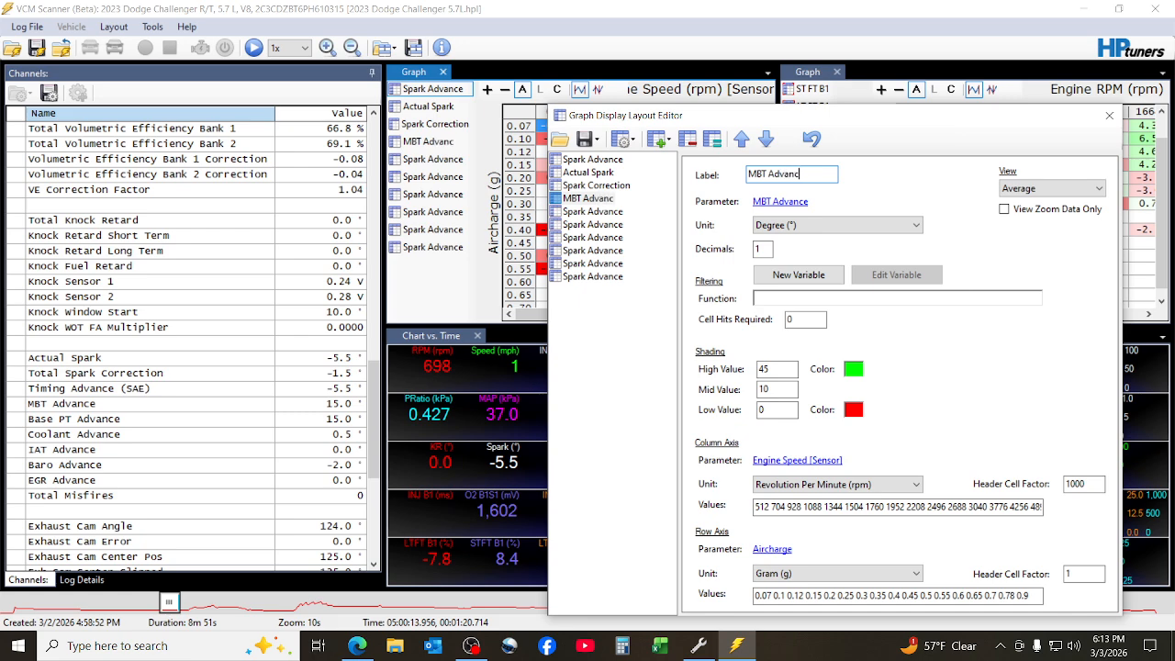
{"action": "type", "text": "e"}
Step: Find and assign the Coolant Advance parameter to the fifth graph in the layout list
{"action": "left_click", "coordinate": [576, 213]}
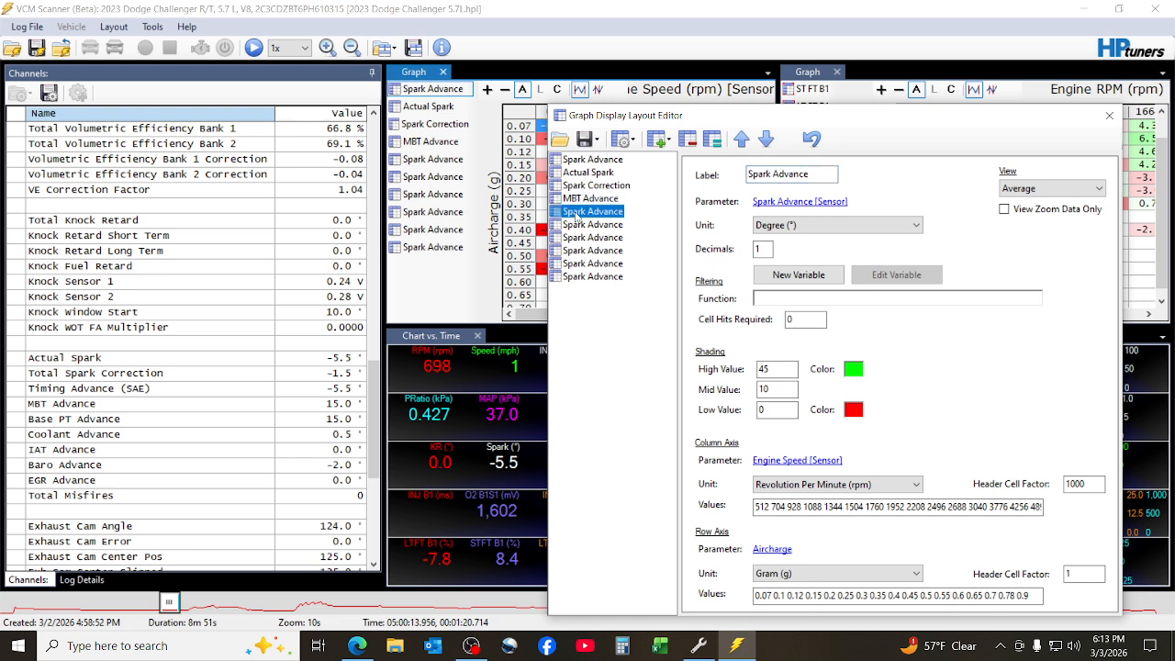
{"action": "left_click", "coordinate": [805, 178]}
{"action": "left_click_drag", "start_coordinate": [810, 173], "coordinate": [748, 179]}
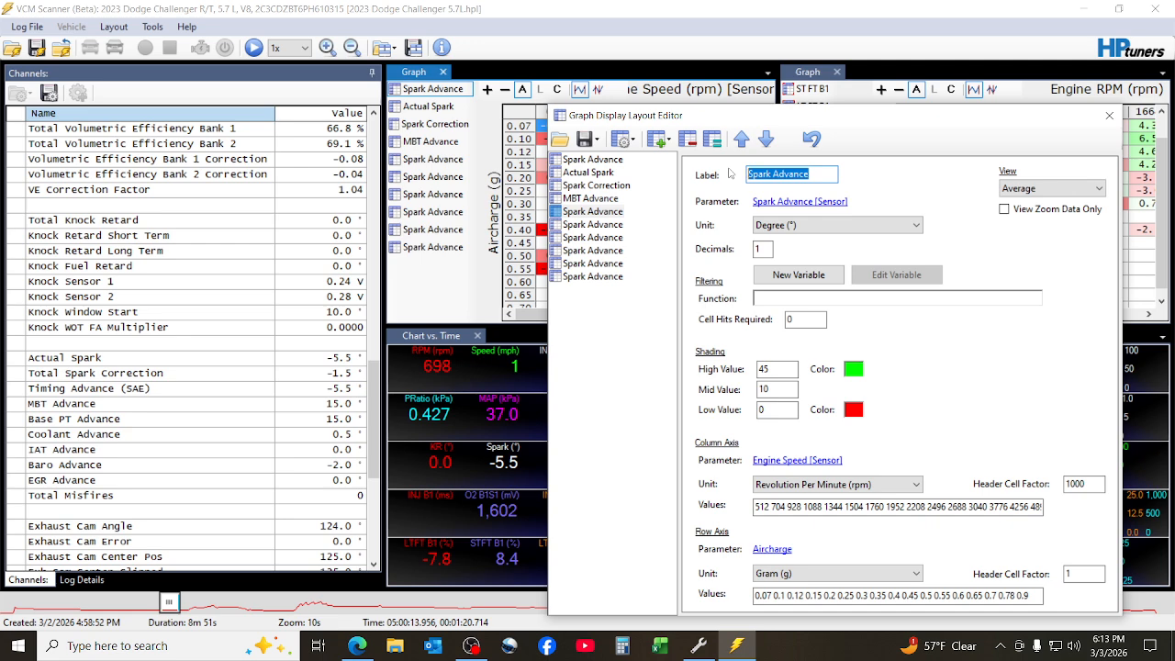
{"action": "left_click", "coordinate": [788, 205]}
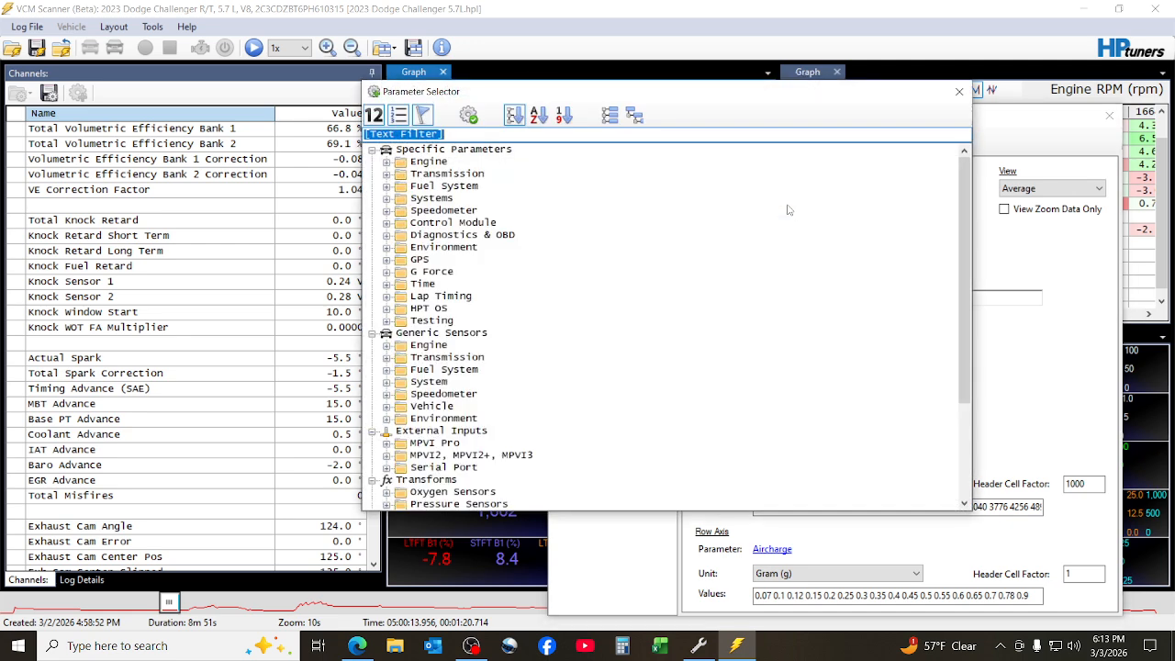
{"action": "type", "text": "Cooln"}
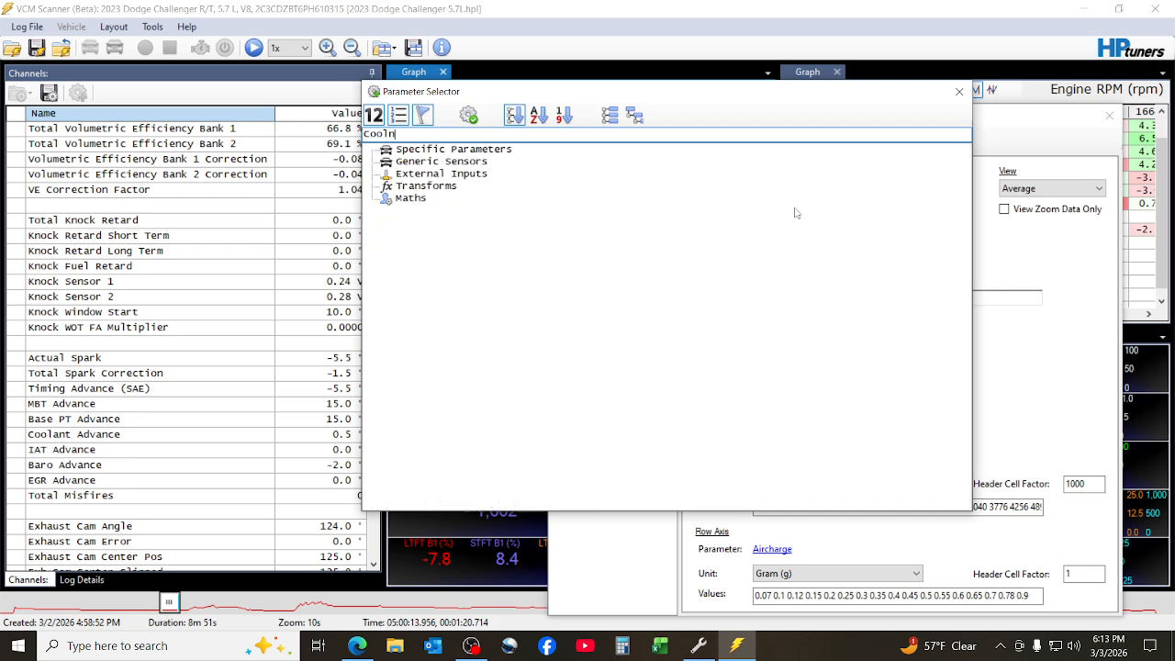
{"action": "key", "text": "BackSpace"}
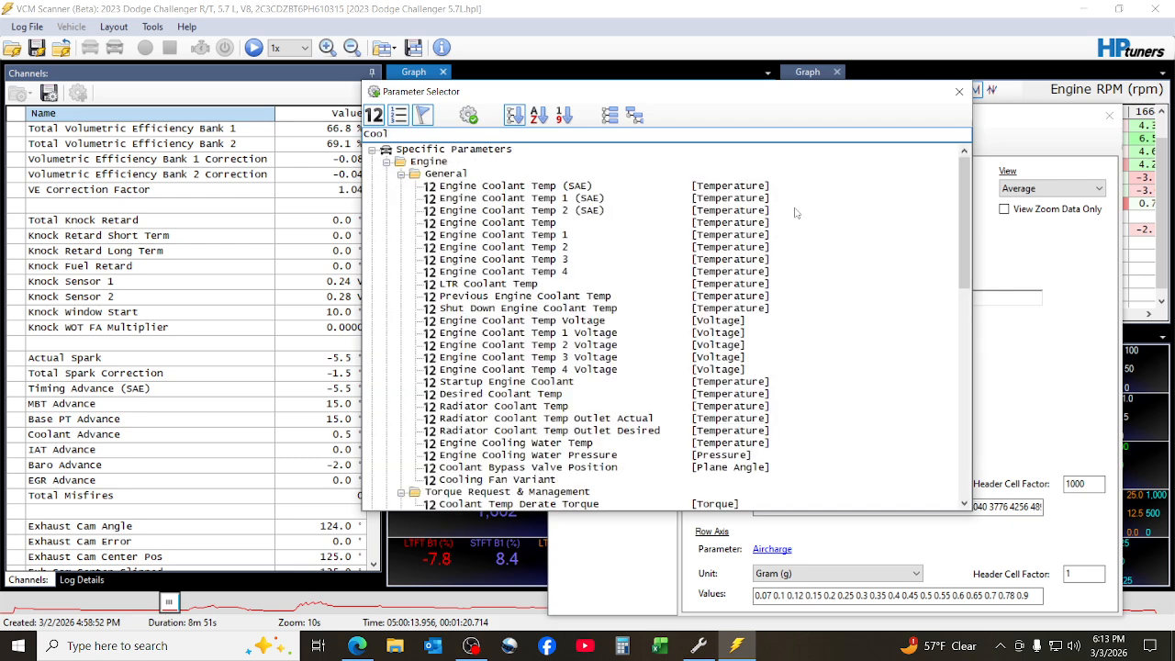
{"action": "type", "text": "and"}
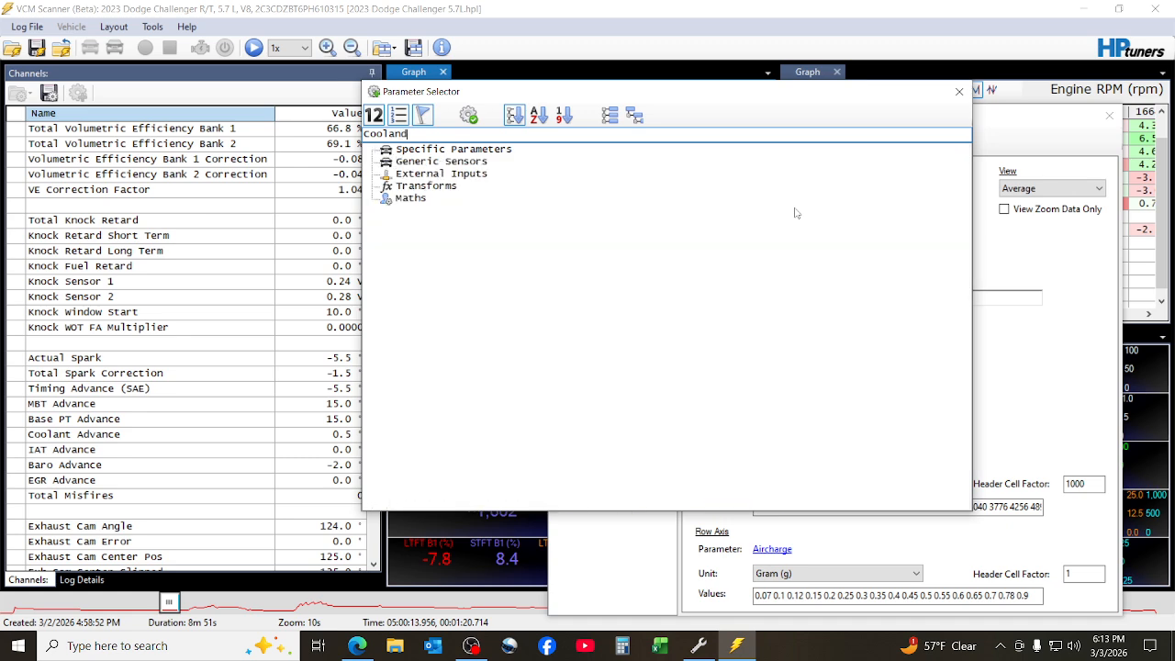
{"action": "key", "text": "BackSpace"}
{"action": "type", "text": "t Ad"}
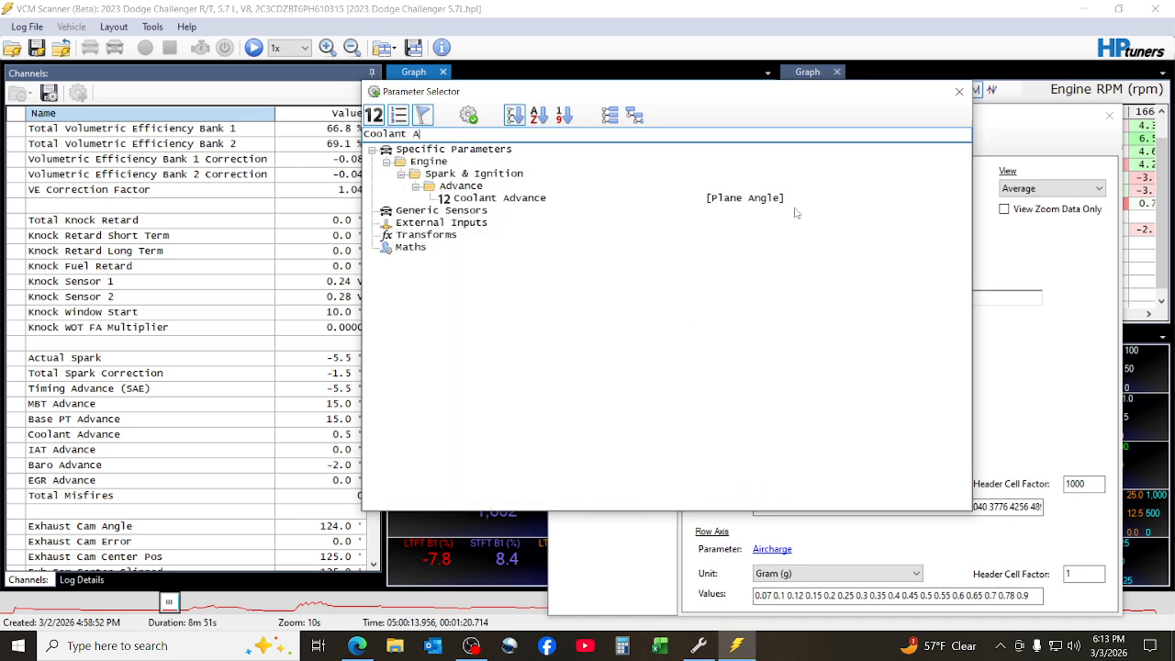
{"action": "double_click", "coordinate": [503, 199]}
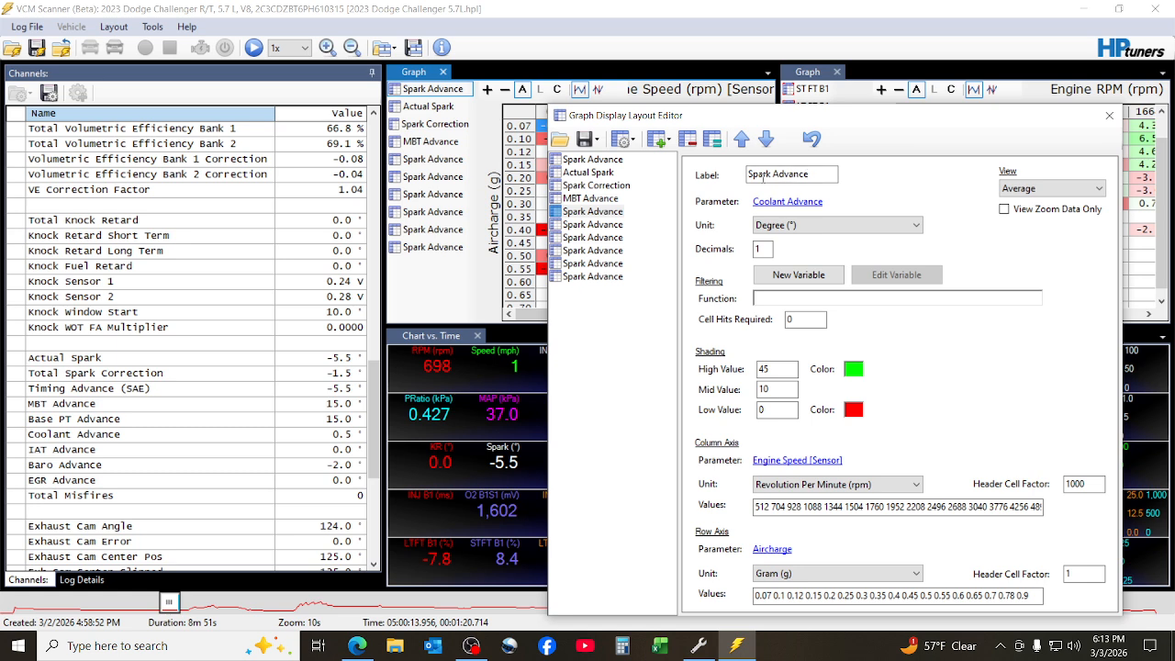
Step: Change the fifth graph's label to Coolant Advance
{"action": "left_click_drag", "start_coordinate": [771, 173], "coordinate": [747, 174]}
{"action": "type", "text": "Coolan"}
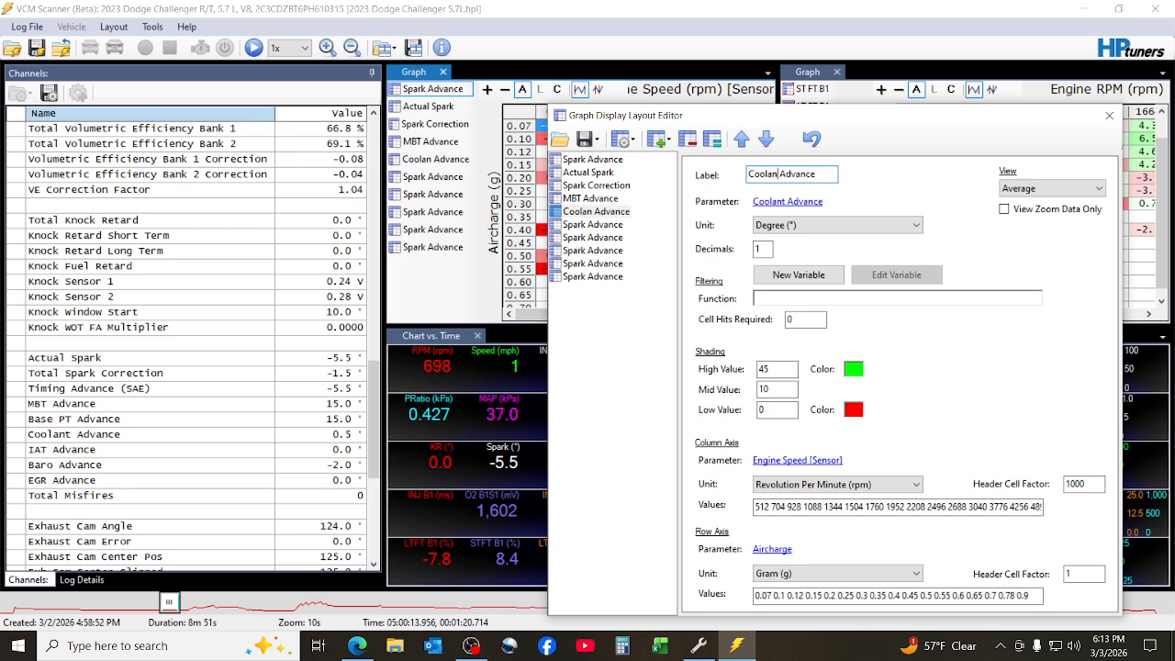
{"action": "type", "text": "t"}
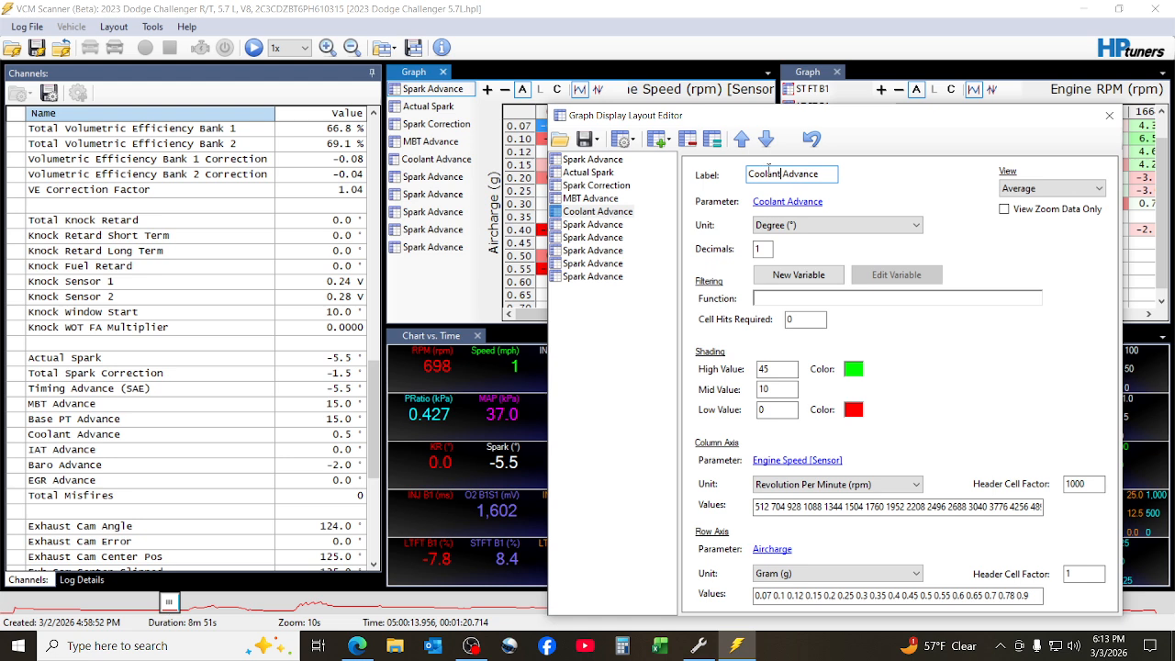
Step: Find and assign the IAT Advance parameter to the sixth graph in the layout list
{"action": "left_click", "coordinate": [584, 226]}
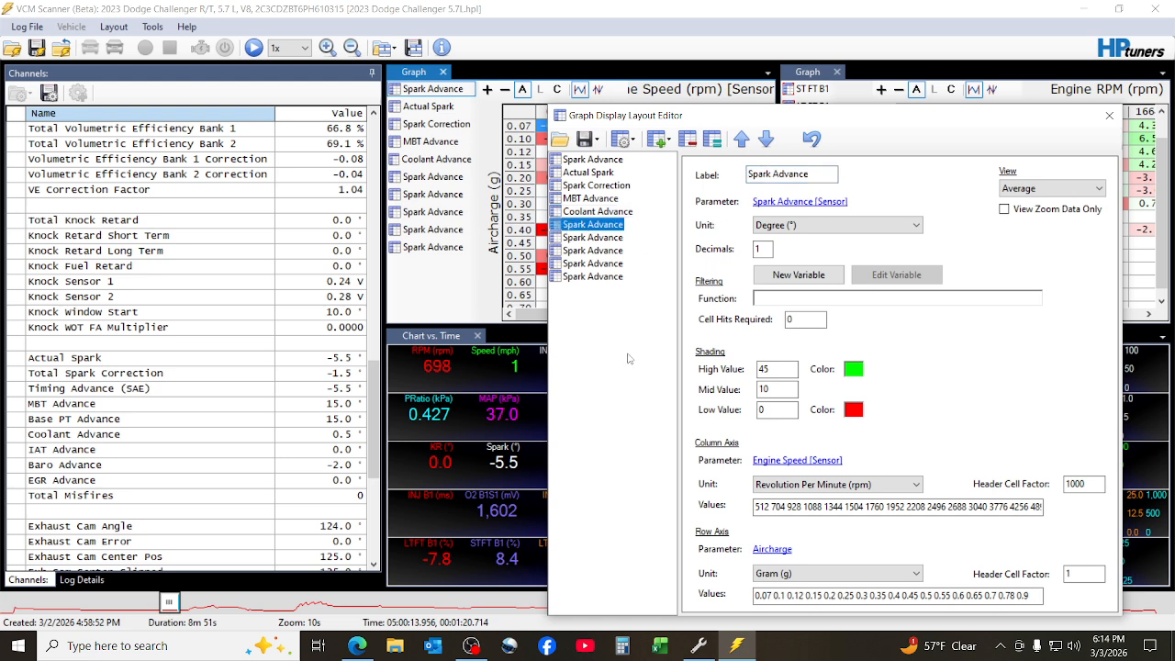
{"action": "left_click", "coordinate": [763, 203]}
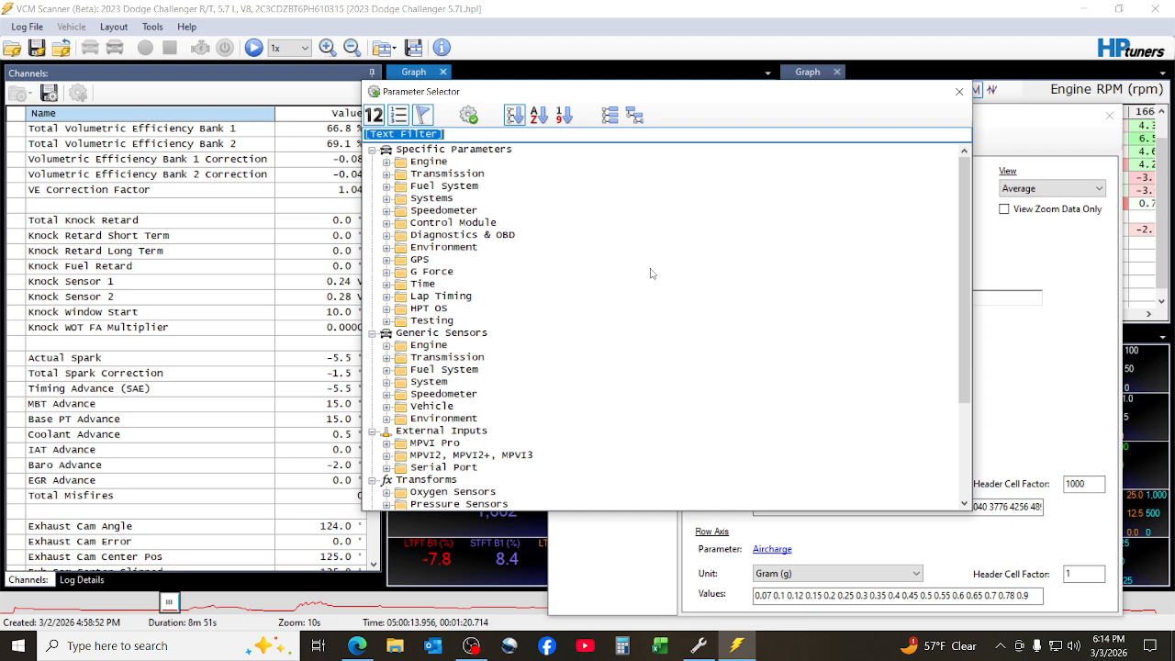
{"action": "type", "text": "IAT"}
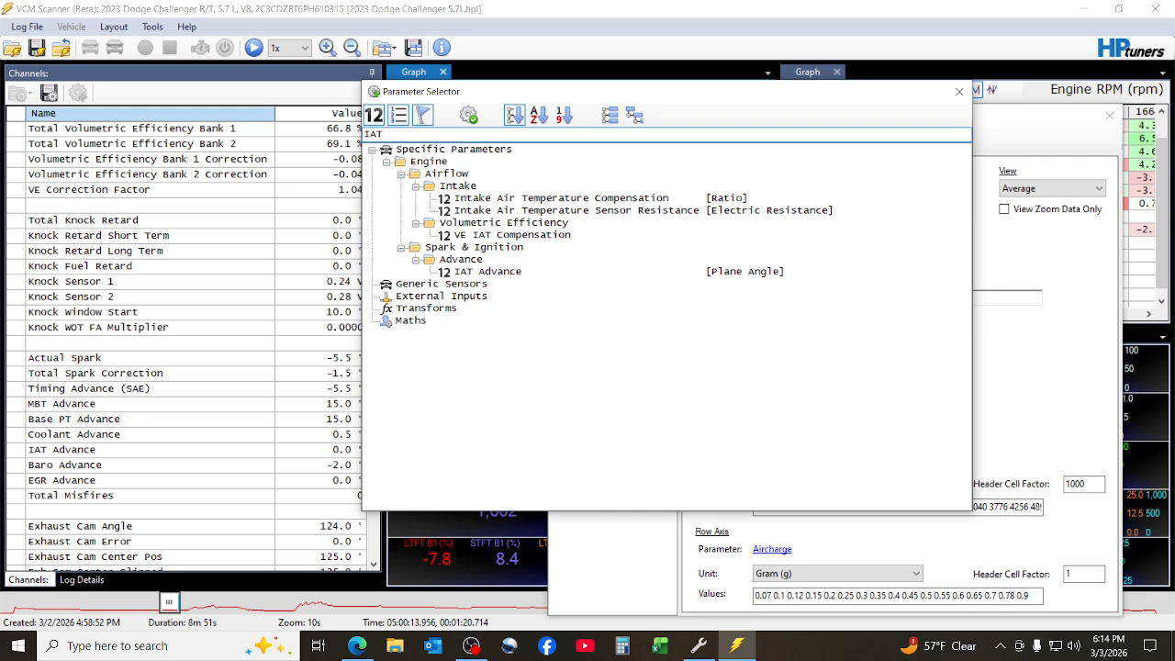
{"action": "type", "text": " A"}
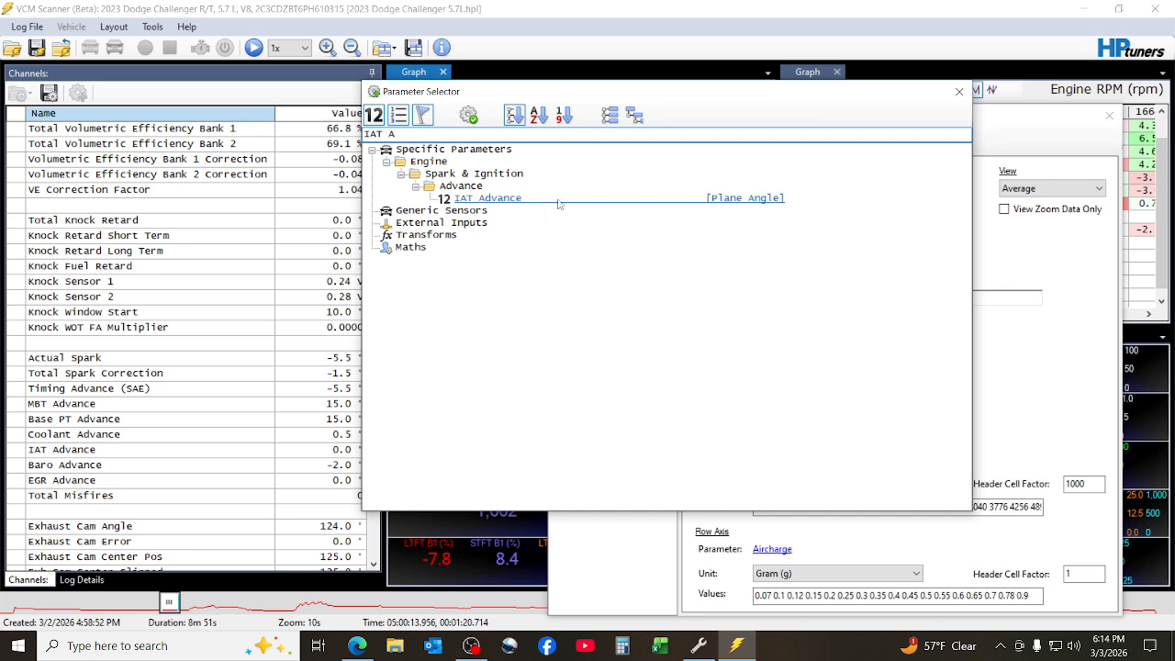
{"action": "double_click", "coordinate": [496, 199]}
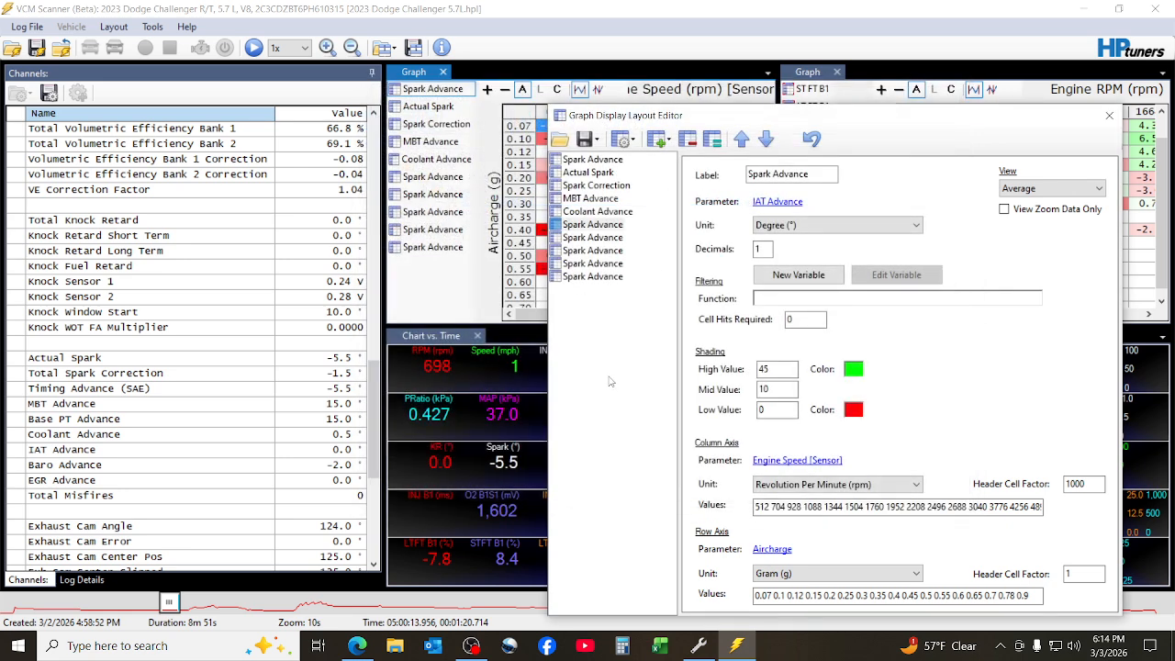
Step: Change the sixth graph's label to IAT Advance
{"action": "left_click", "coordinate": [774, 174]}
{"action": "left_click_drag", "start_coordinate": [772, 174], "coordinate": [742, 175]}
{"action": "type", "text": "IA"}
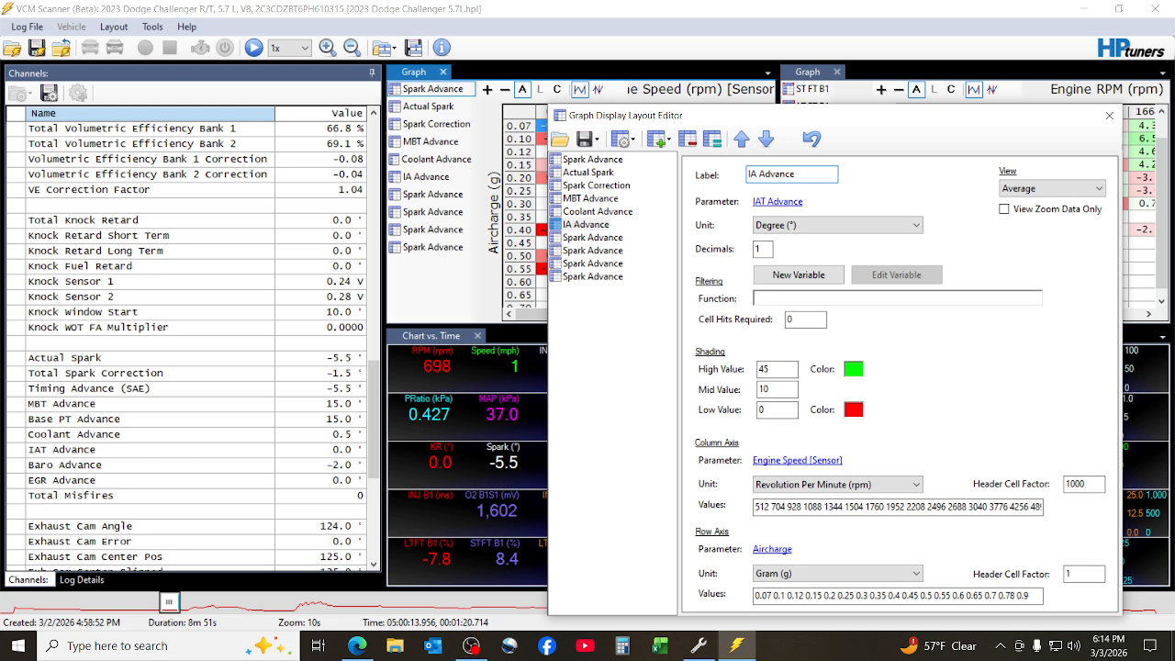
{"action": "type", "text": "T"}
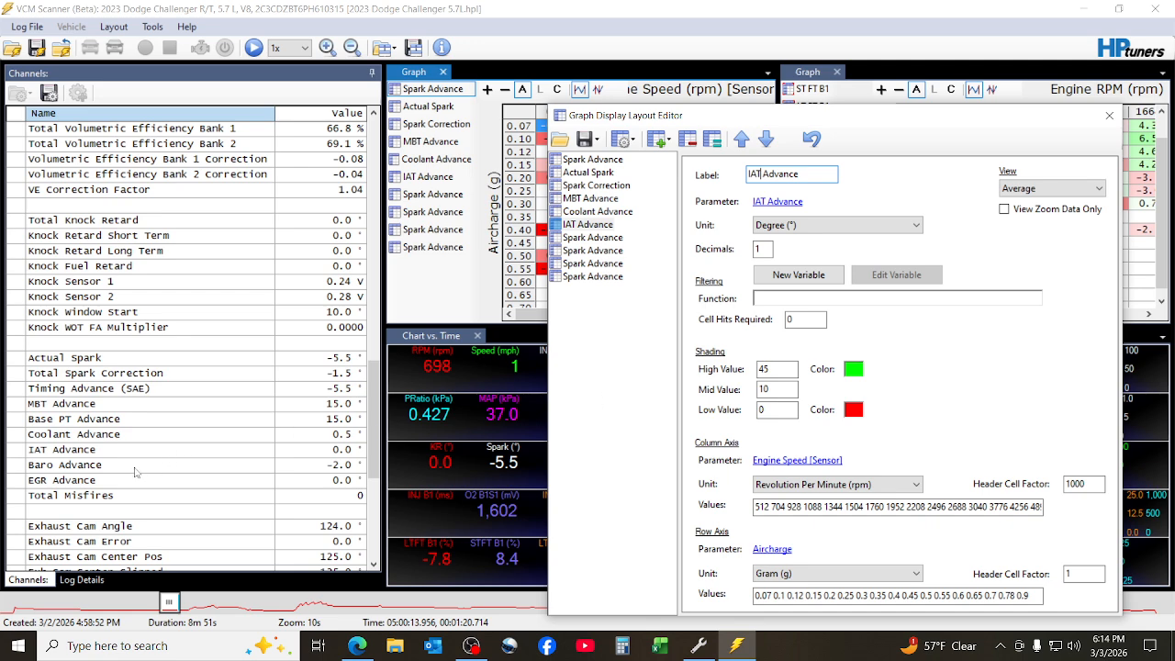
Step: Find and assign the Baro Advance parameter to the seventh graph in the layout list
{"action": "left_click", "coordinate": [592, 239]}
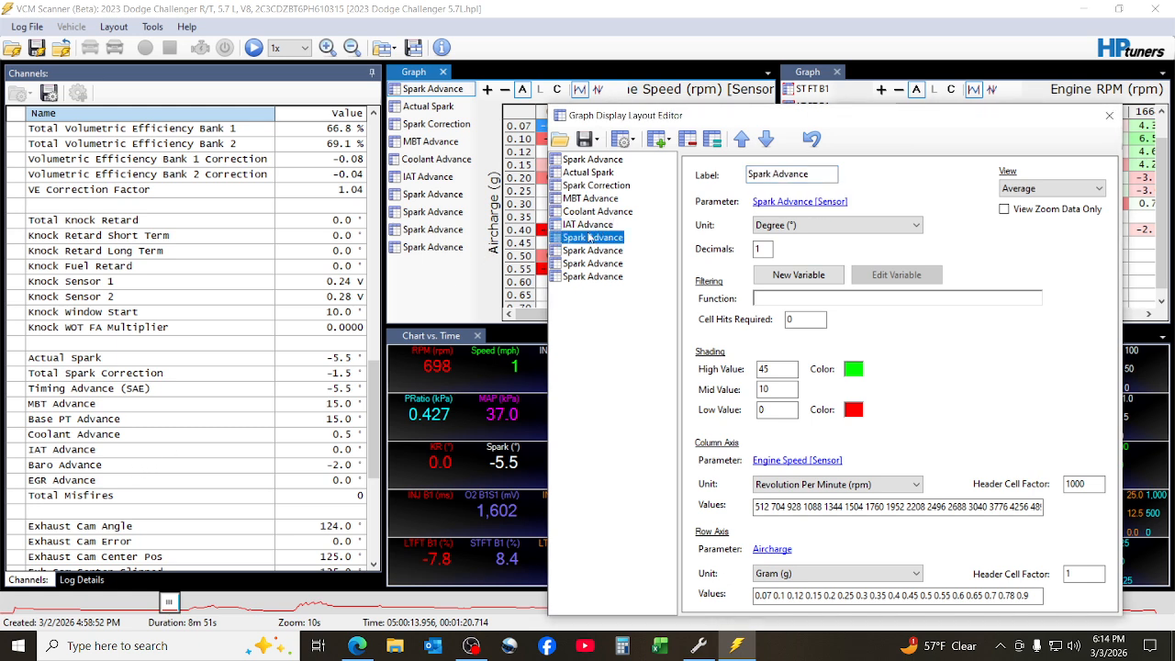
{"action": "left_click", "coordinate": [767, 203]}
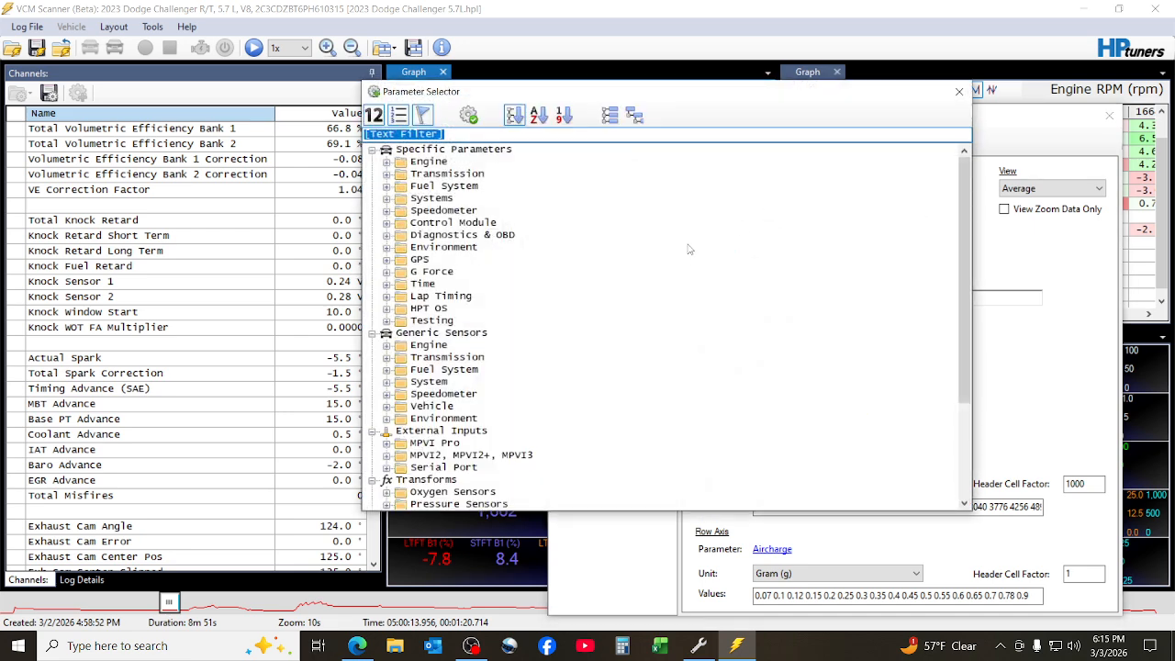
{"action": "type", "text": "Baro"}
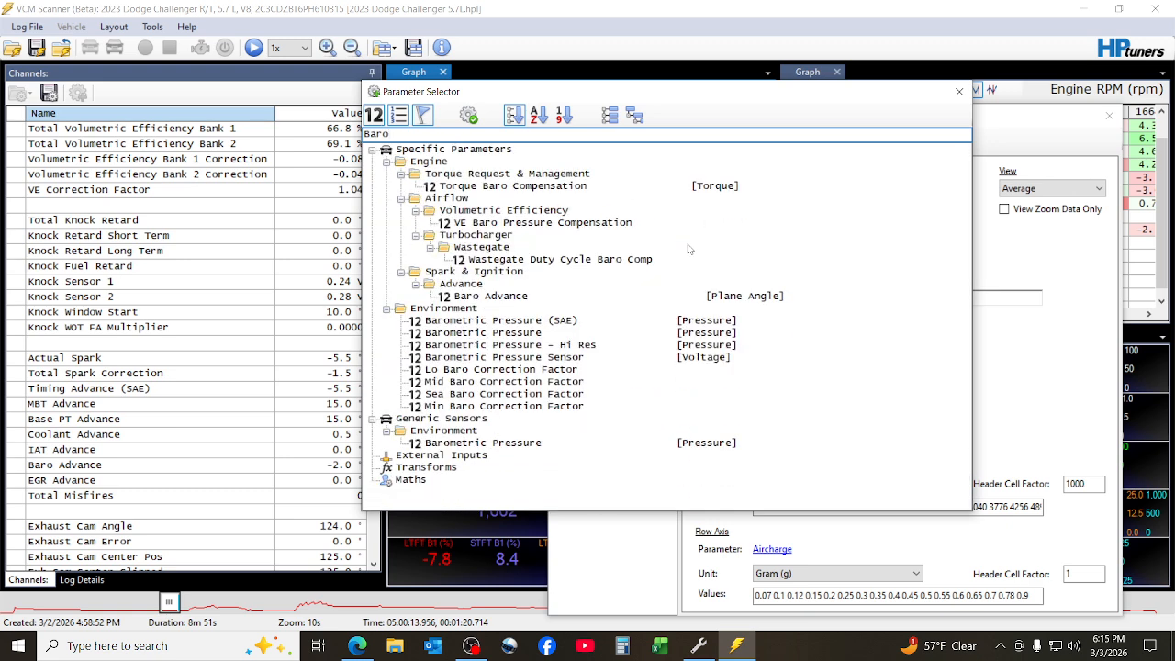
{"action": "type", "text": " A"}
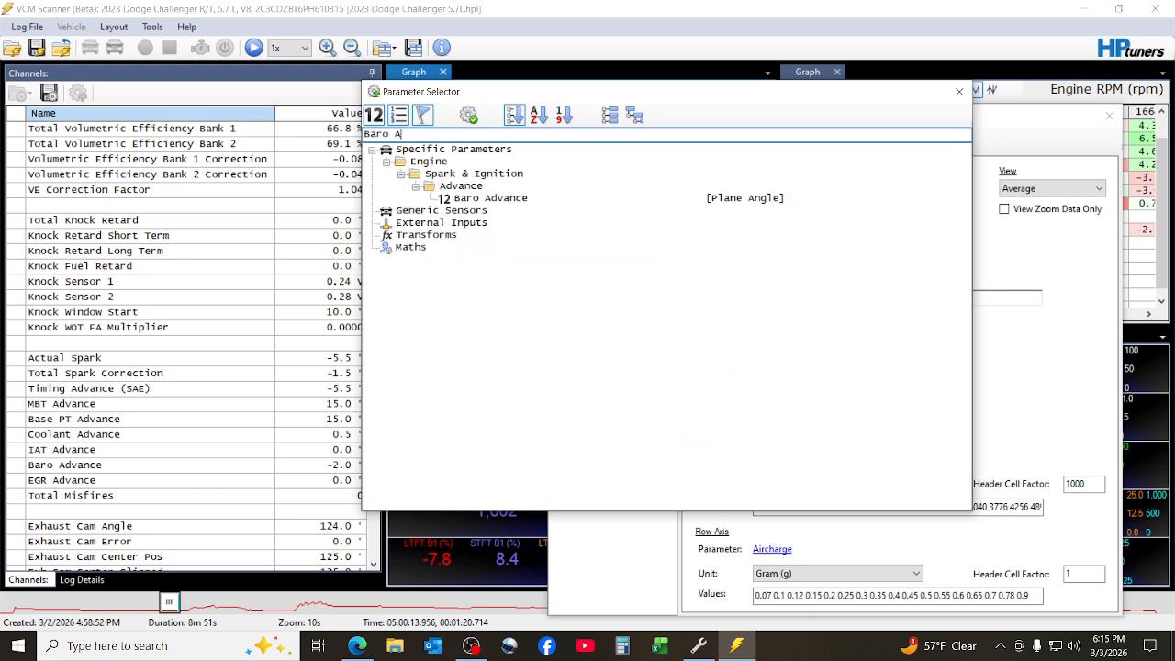
{"action": "double_click", "coordinate": [504, 201]}
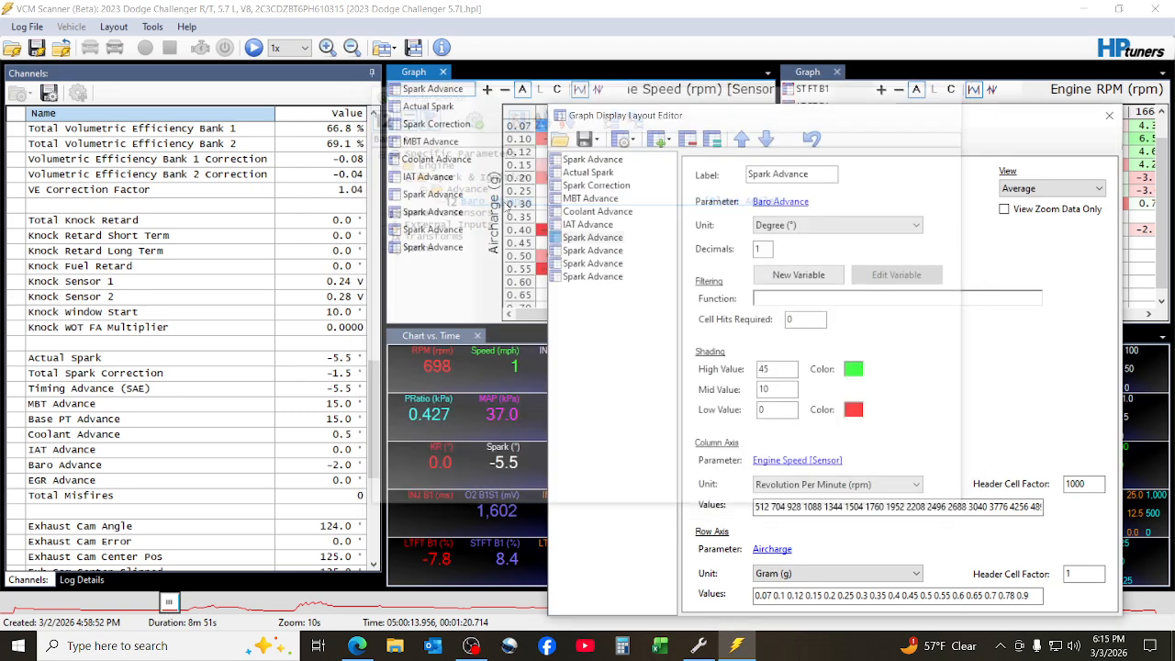
Step: Change the seventh graph's label to Baro Advance
{"action": "left_click", "coordinate": [774, 173]}
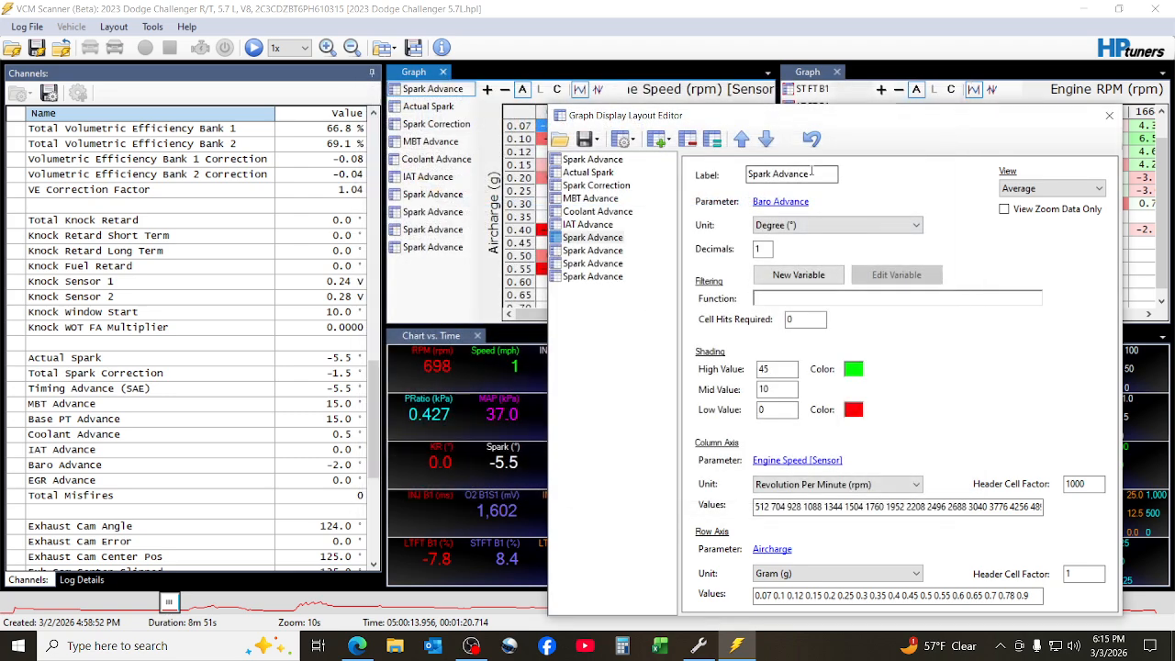
{"action": "left_click_drag", "start_coordinate": [772, 174], "coordinate": [745, 172]}
{"action": "type", "text": "Bar"}
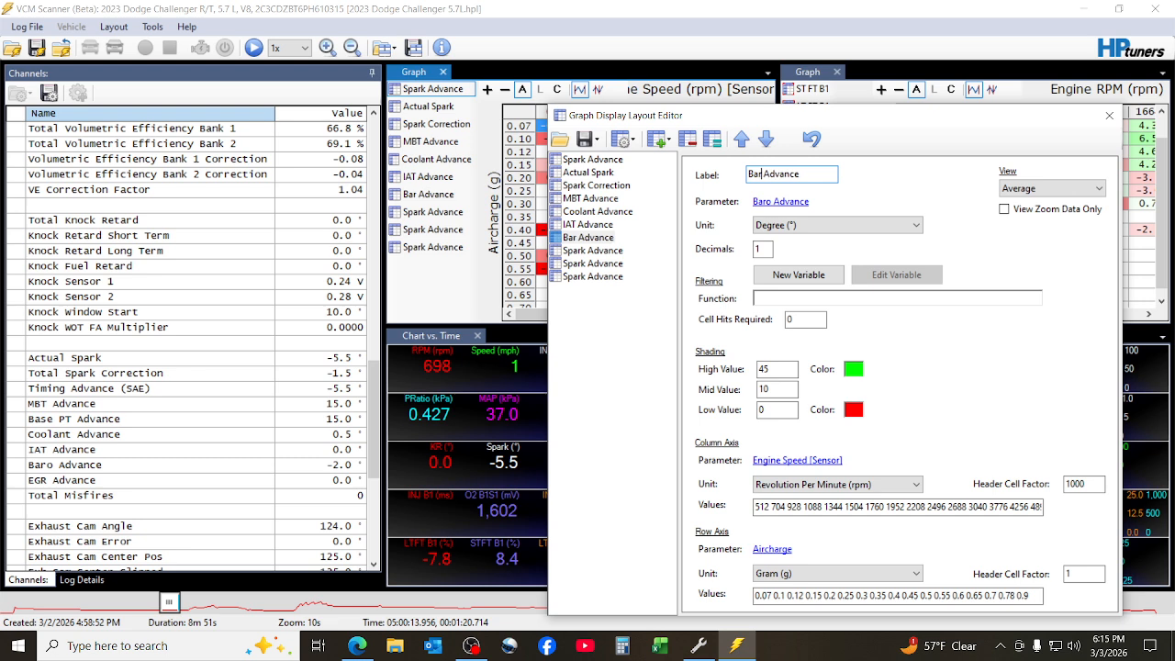
{"action": "type", "text": "o"}
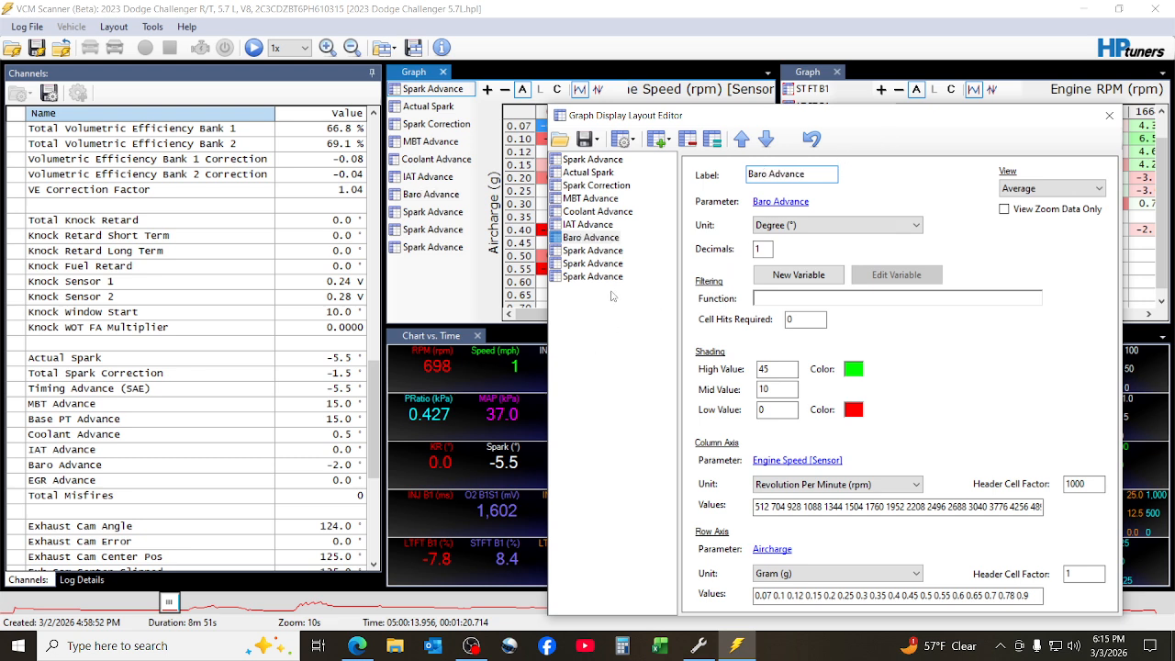
Step: Assign the Total Misfires parameter to the eighth graph in the layout list and label it Total Missfires
{"action": "left_click", "coordinate": [596, 250]}
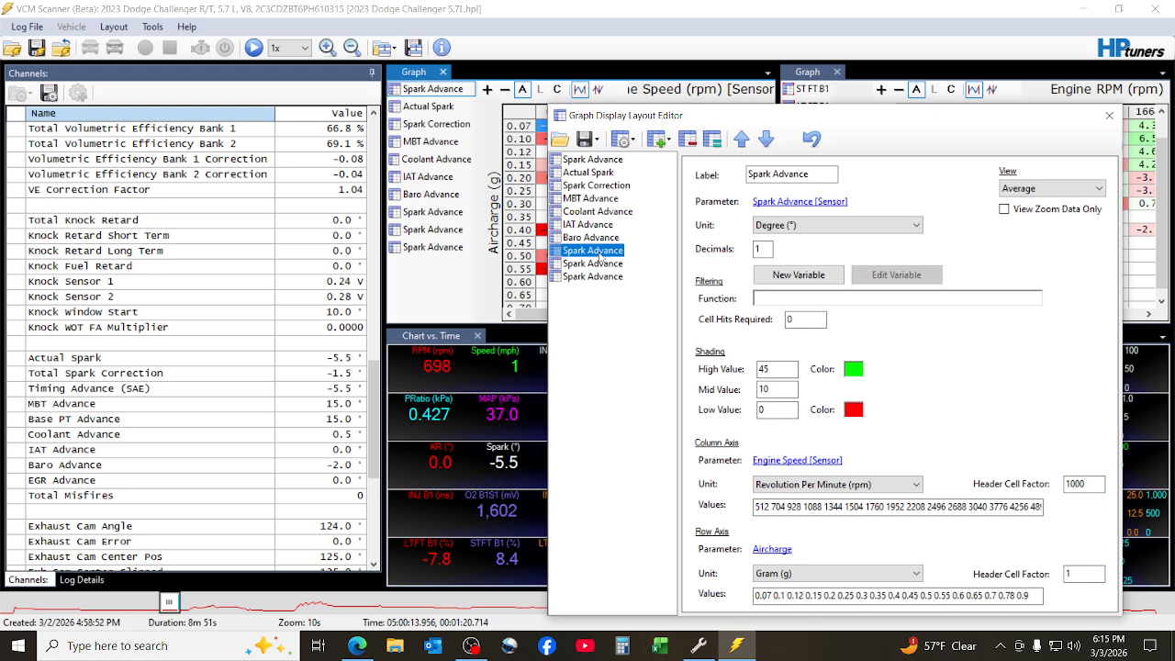
{"action": "left_click", "coordinate": [774, 204]}
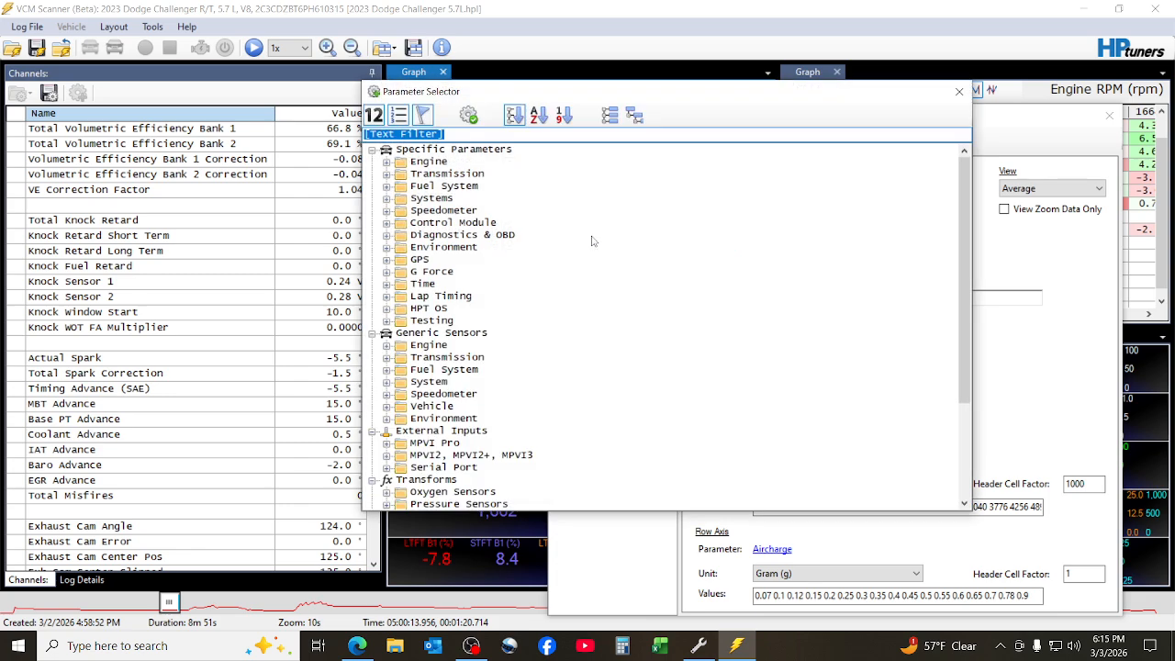
{"action": "type", "text": "Total Mis"}
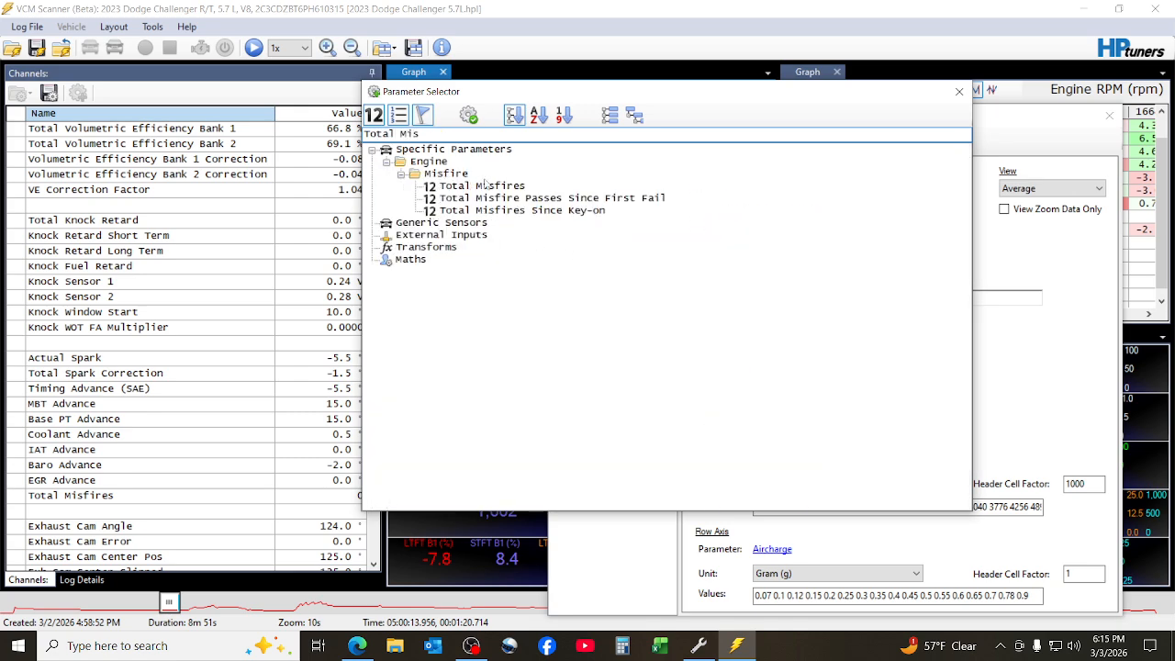
{"action": "double_click", "coordinate": [486, 186]}
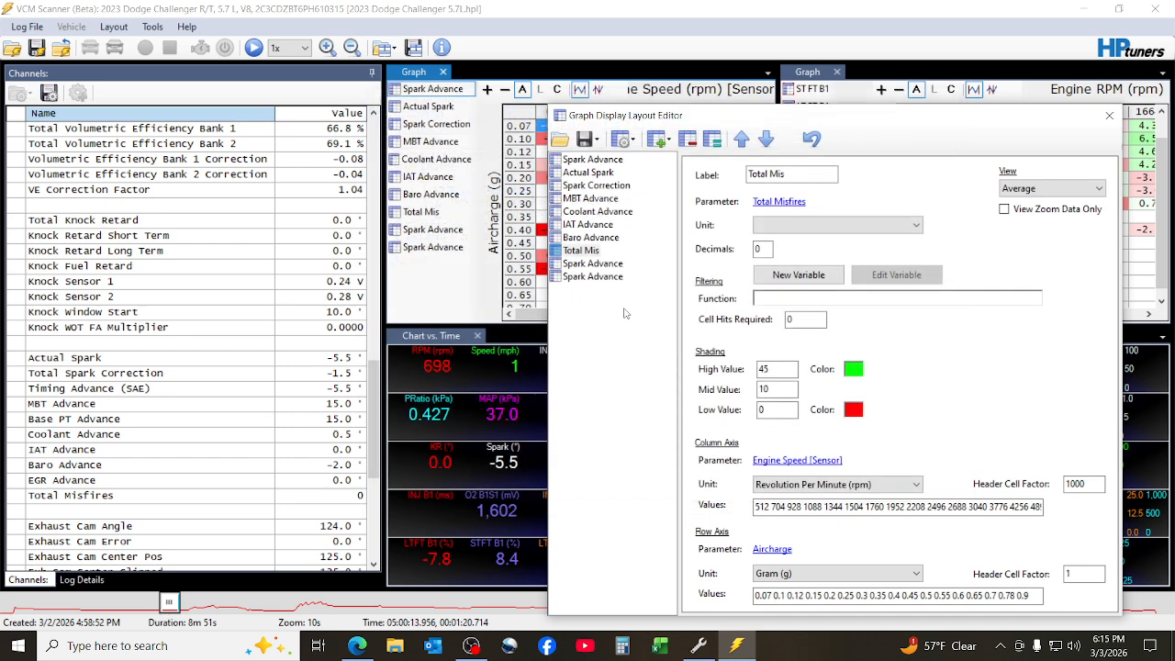
{"action": "left_click", "coordinate": [792, 173]}
{"action": "type", "text": "sfires"}
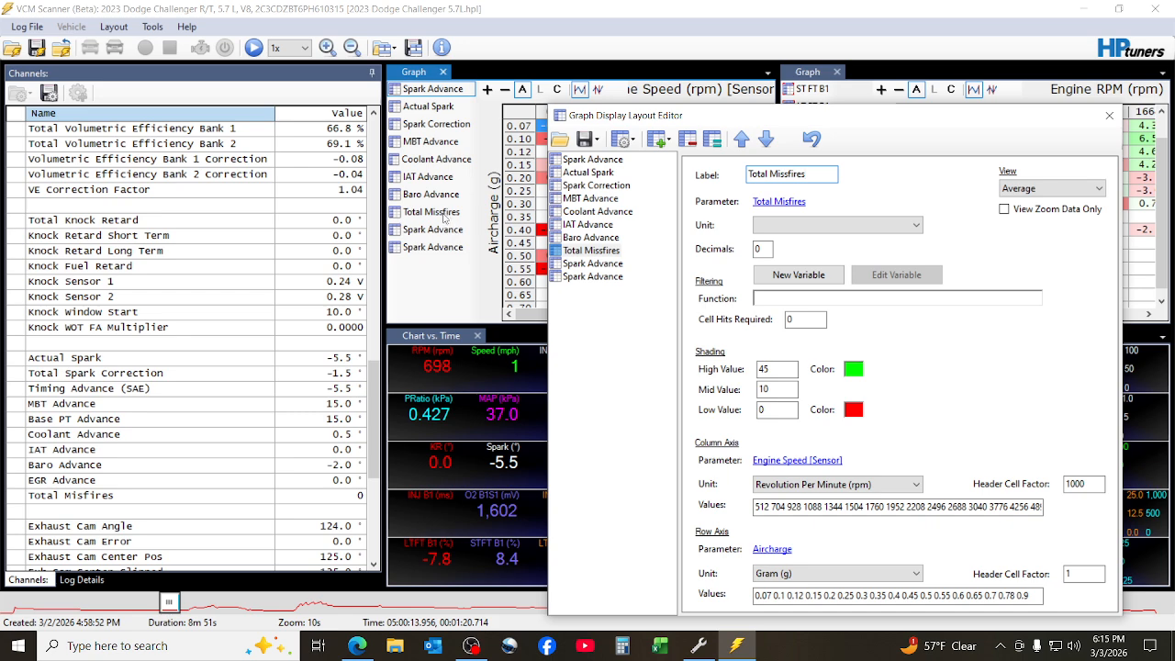
Step: Clone the last Spark Advance graph in the layout list twice
{"action": "left_click", "coordinate": [586, 265]}
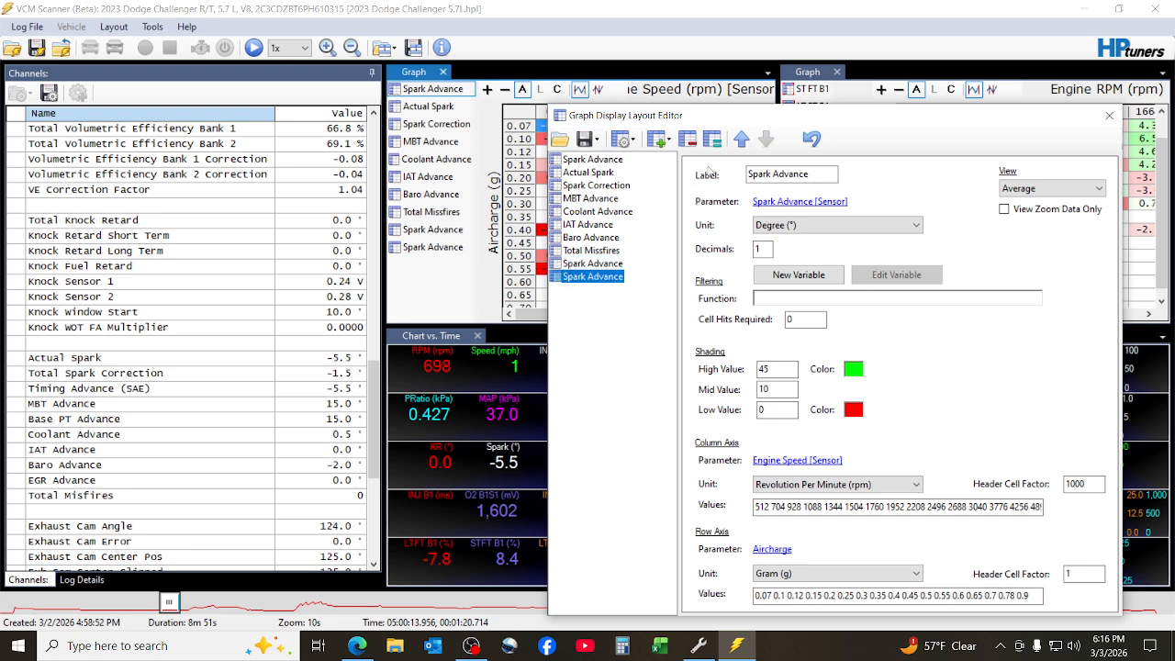
{"action": "left_click", "coordinate": [714, 140]}
{"action": "left_click", "coordinate": [716, 140]}
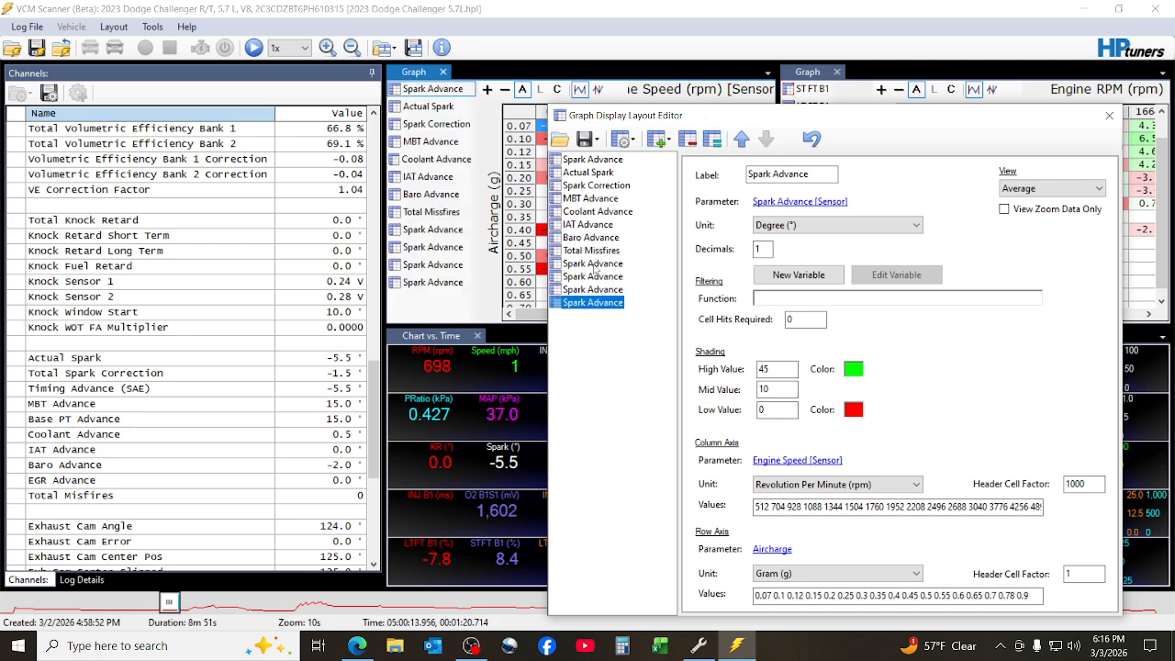
Step: Assign the specific Total Knock Retard parameter, not the generic sensor, to the ninth graph in the layout list
{"action": "left_click", "coordinate": [594, 265]}
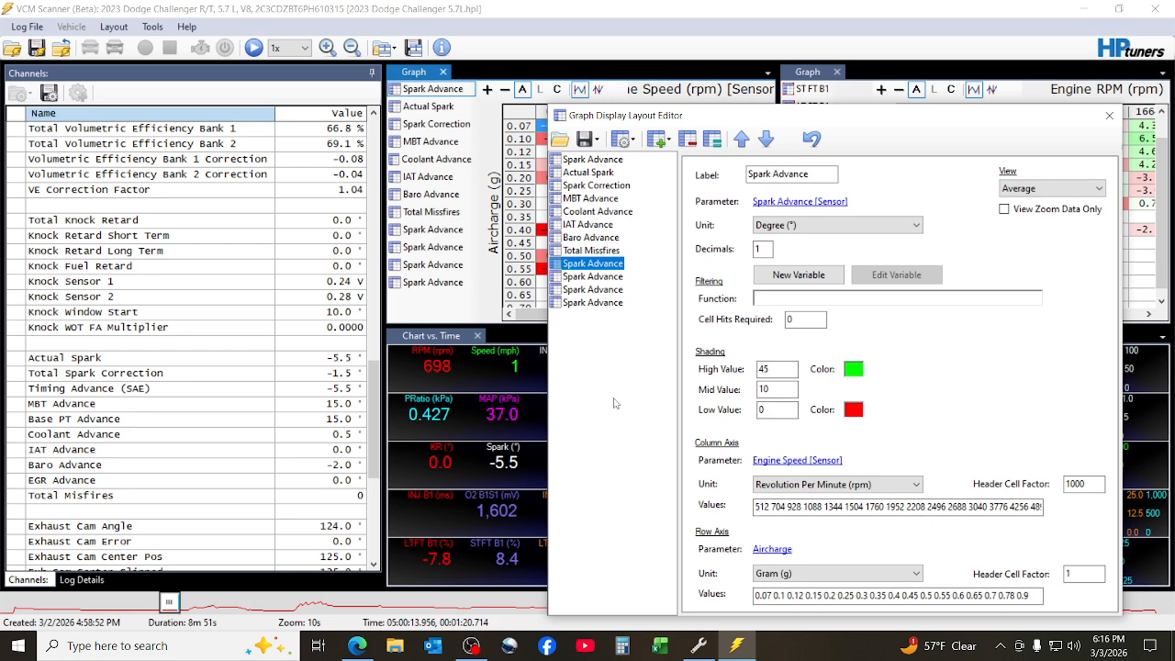
{"action": "left_click", "coordinate": [758, 206]}
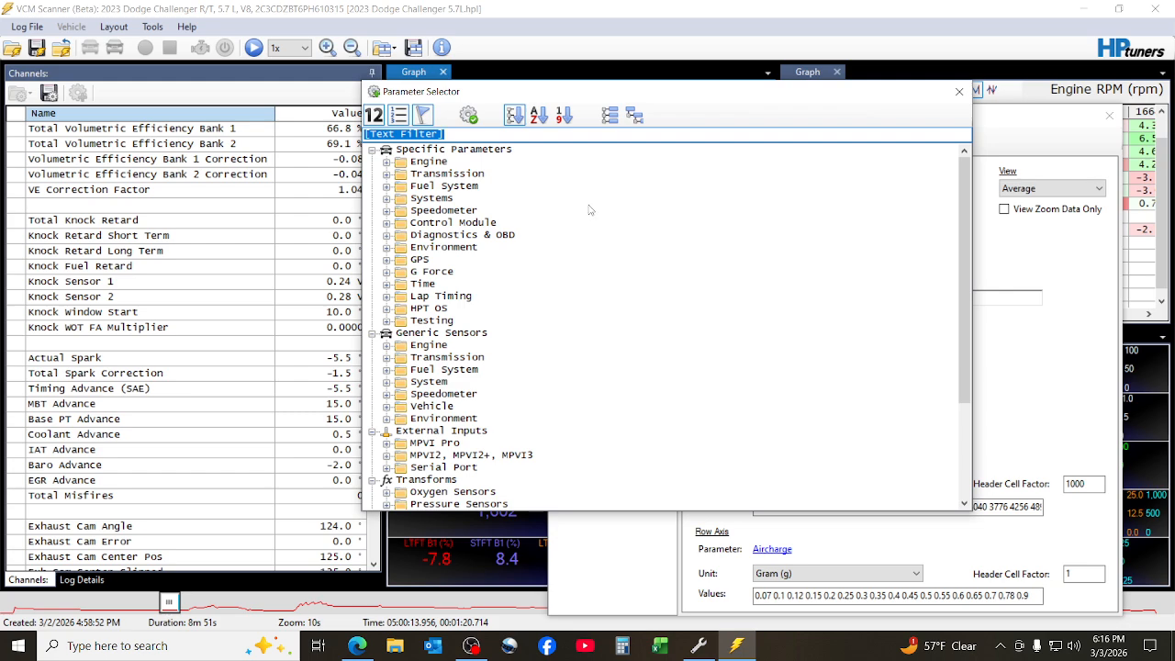
{"action": "type", "text": "Total K"}
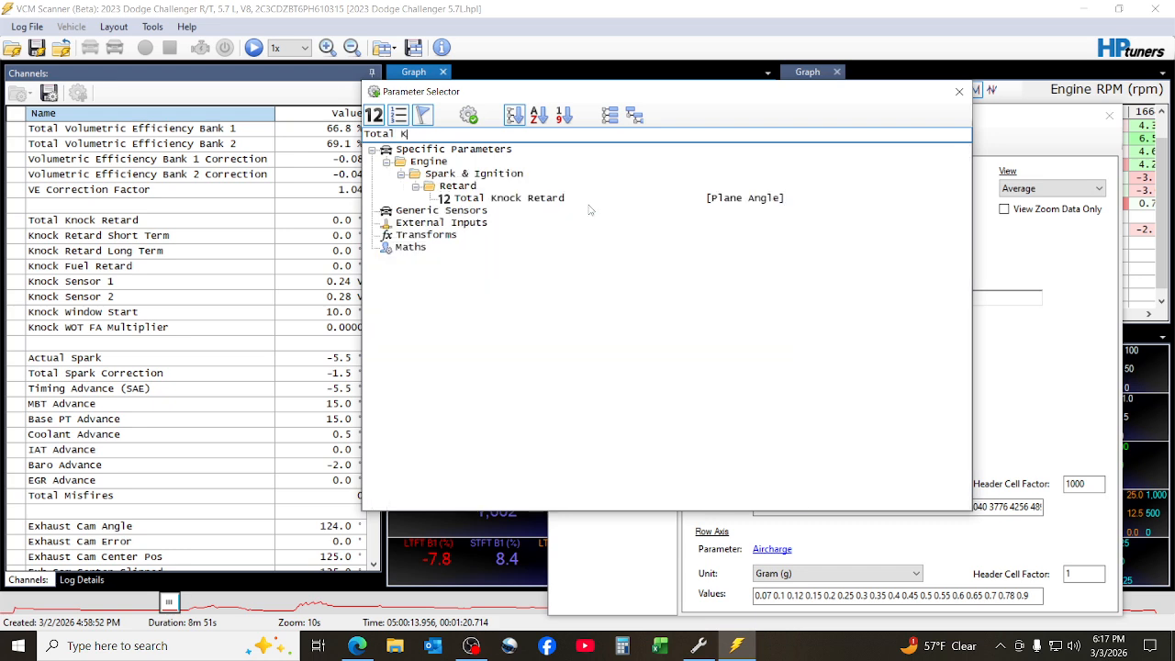
{"action": "type", "text": "nock Retart"}
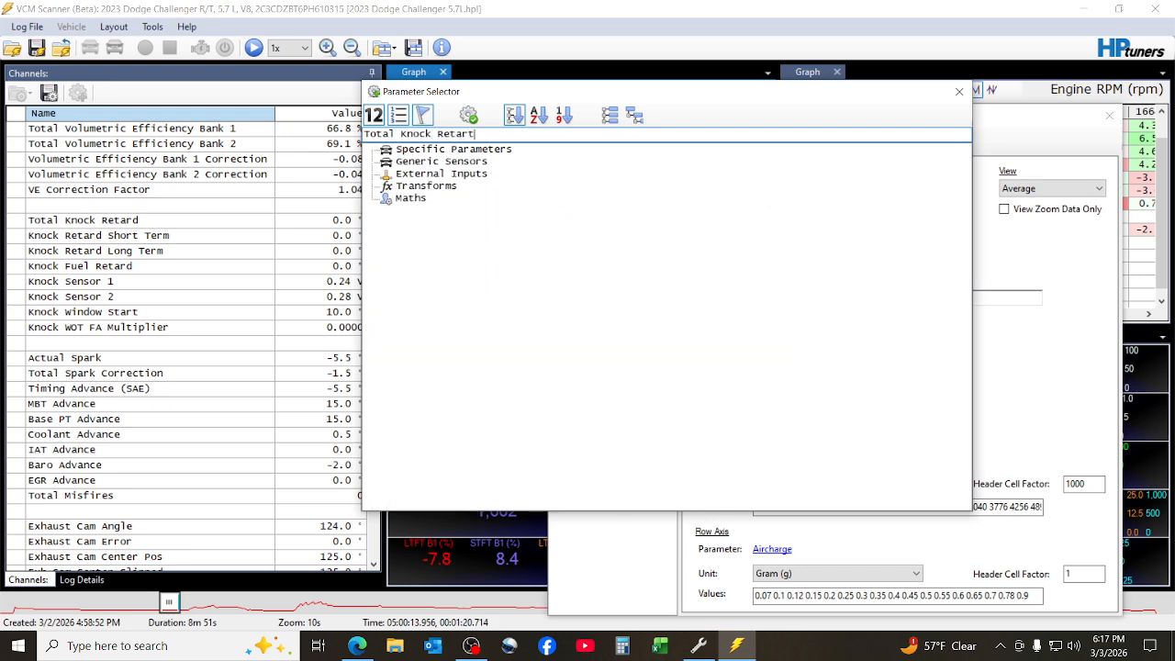
{"action": "key", "text": "BackSpace"}
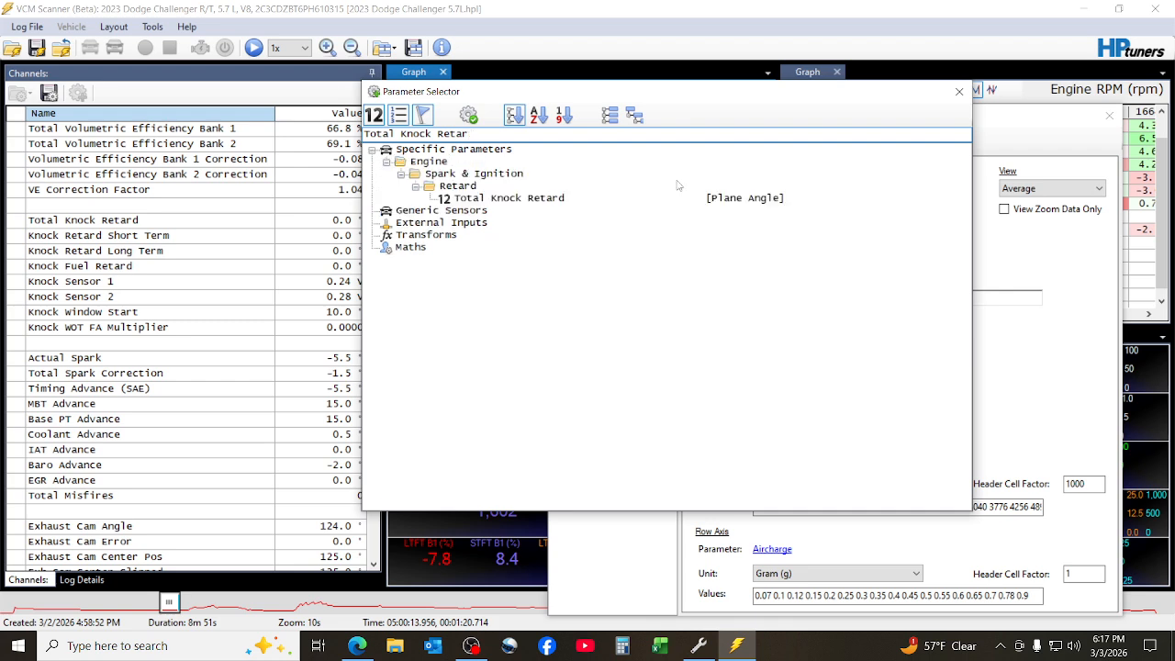
{"action": "left_click", "coordinate": [557, 200]}
{"action": "double_click", "coordinate": [557, 200]}
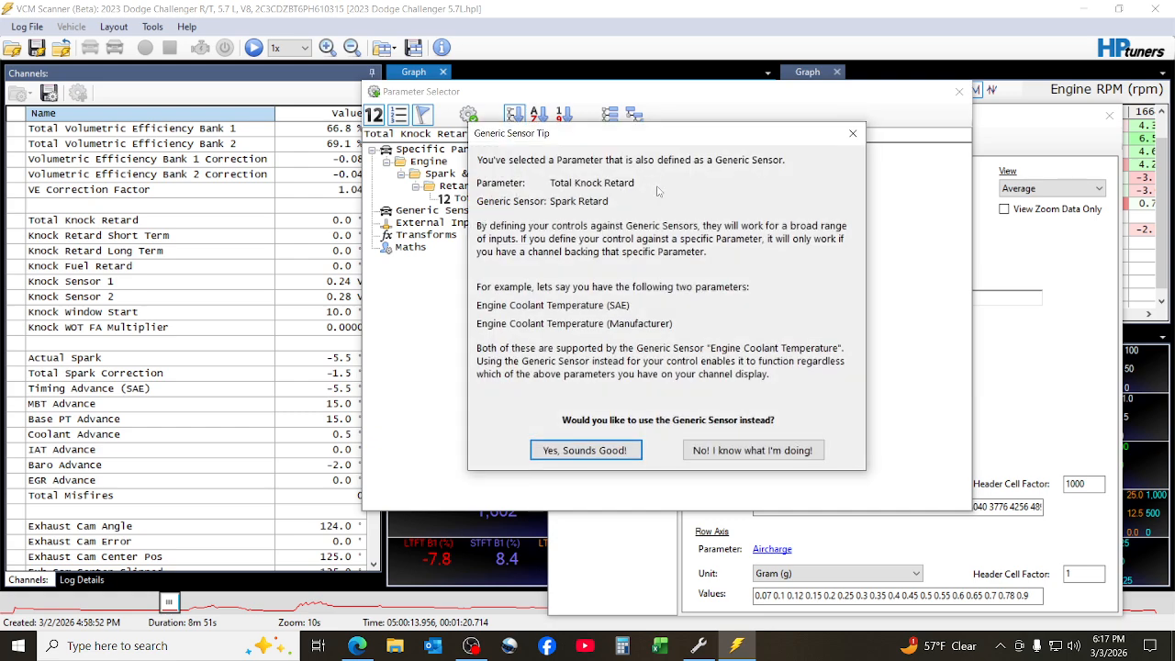
{"action": "left_click", "coordinate": [732, 459]}
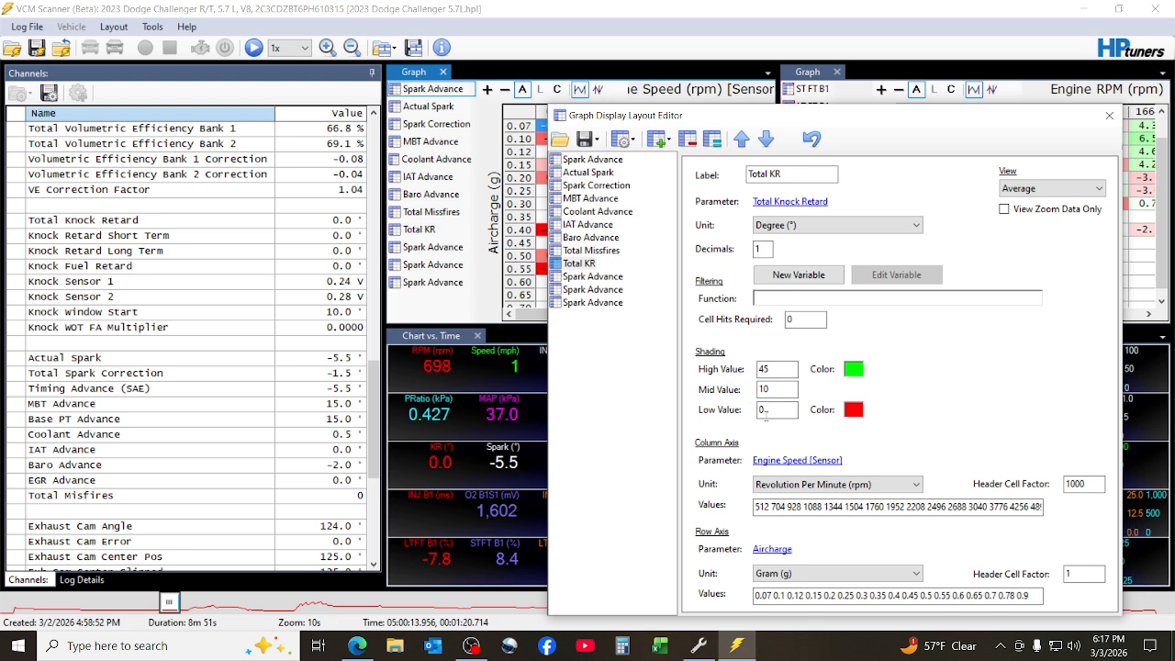
Step: Set the Total Knock Retard graph's shading to high value 0, mid value -5 and low value -10
{"action": "left_click", "coordinate": [779, 370]}
{"action": "left_click_drag", "start_coordinate": [771, 369], "coordinate": [754, 368]}
{"action": "type", "text": "0"}
{"action": "left_click_drag", "start_coordinate": [768, 388], "coordinate": [751, 395]}
{"action": "type", "text": "-5"}
{"action": "key", "text": "Tab"}
{"action": "type", "text": "-10"}
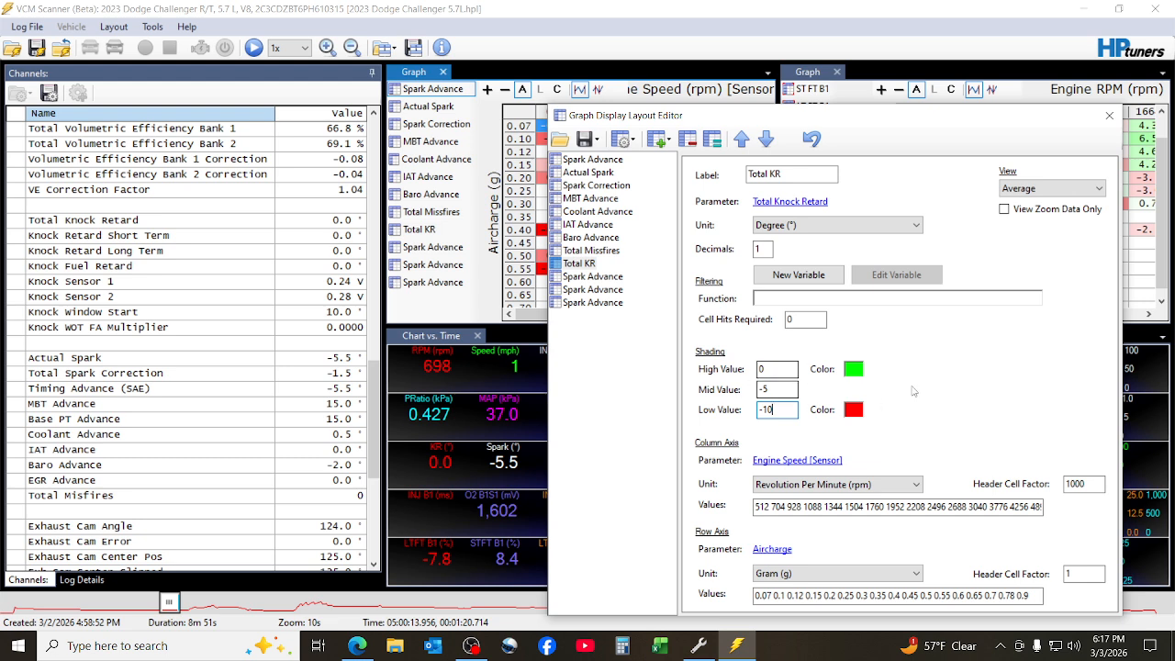
{"action": "left_click", "coordinate": [651, 393]}
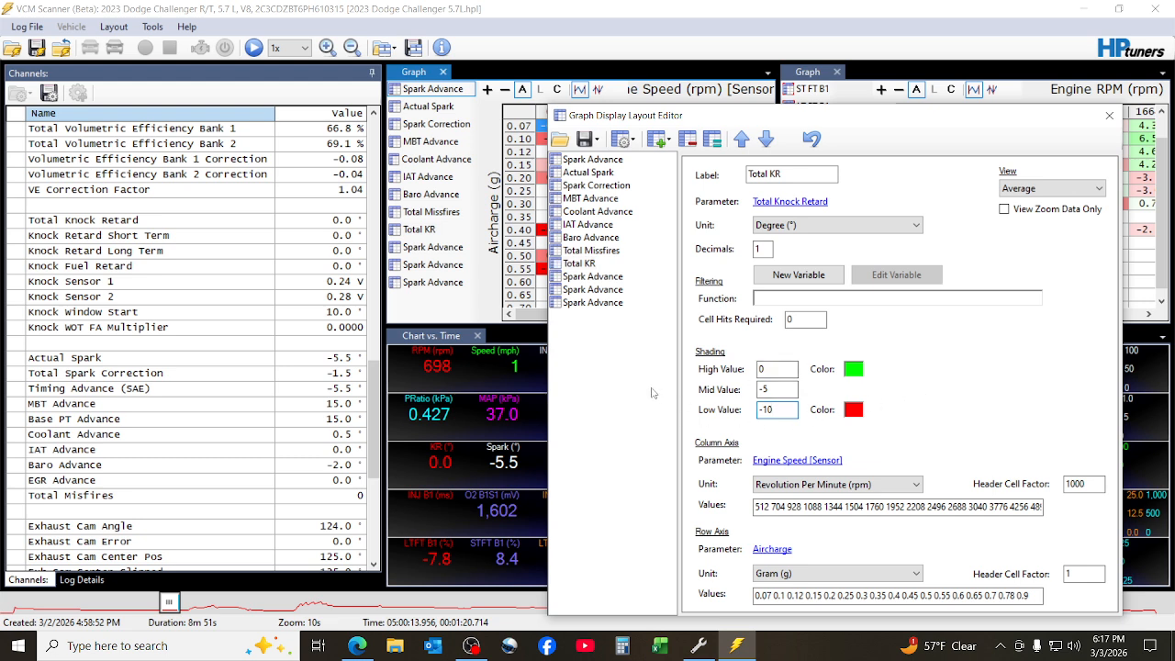
Step: Change the ninth graph's label to Total Knock Ret
{"action": "left_click", "coordinate": [580, 265]}
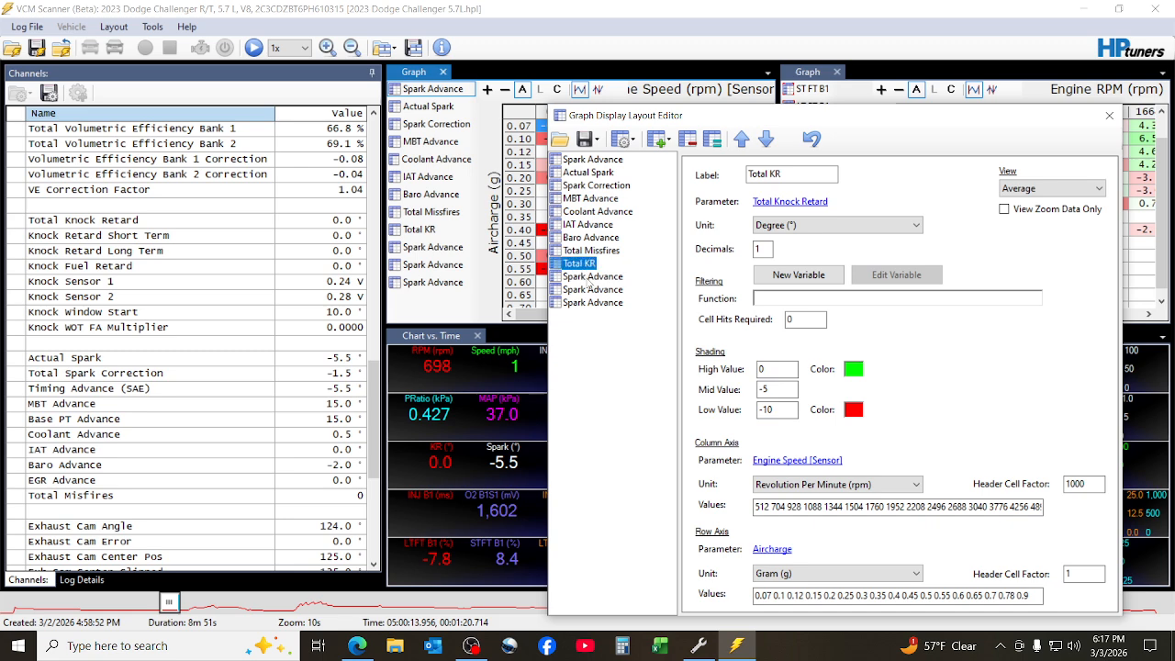
{"action": "left_click", "coordinate": [776, 173]}
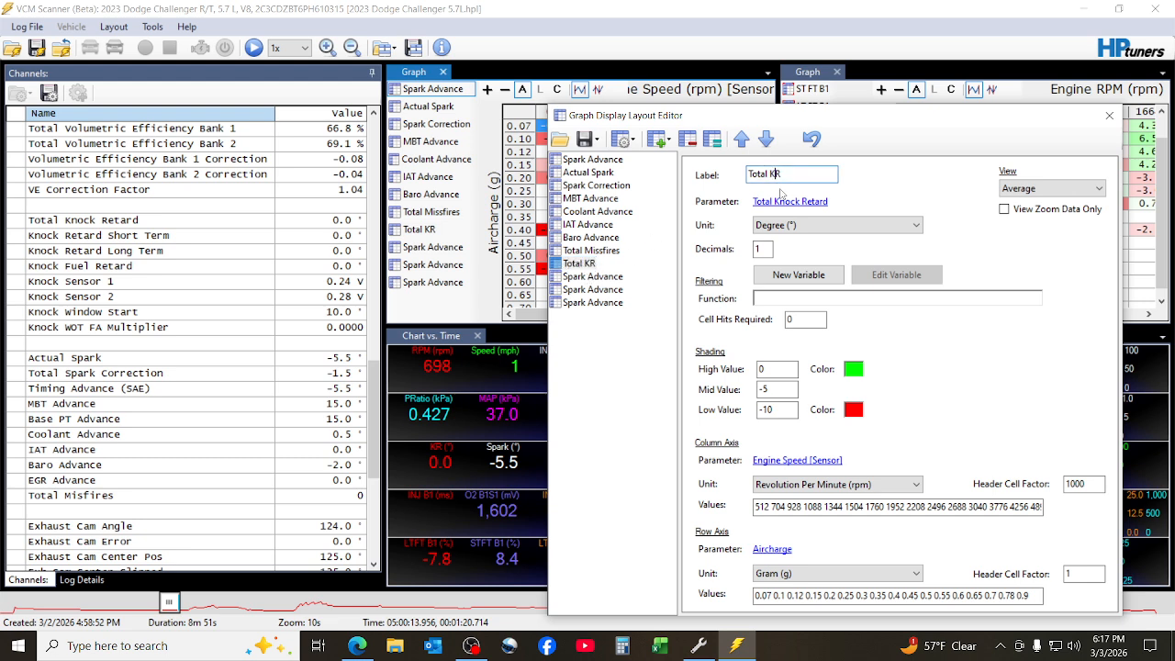
{"action": "type", "text": "nock"}
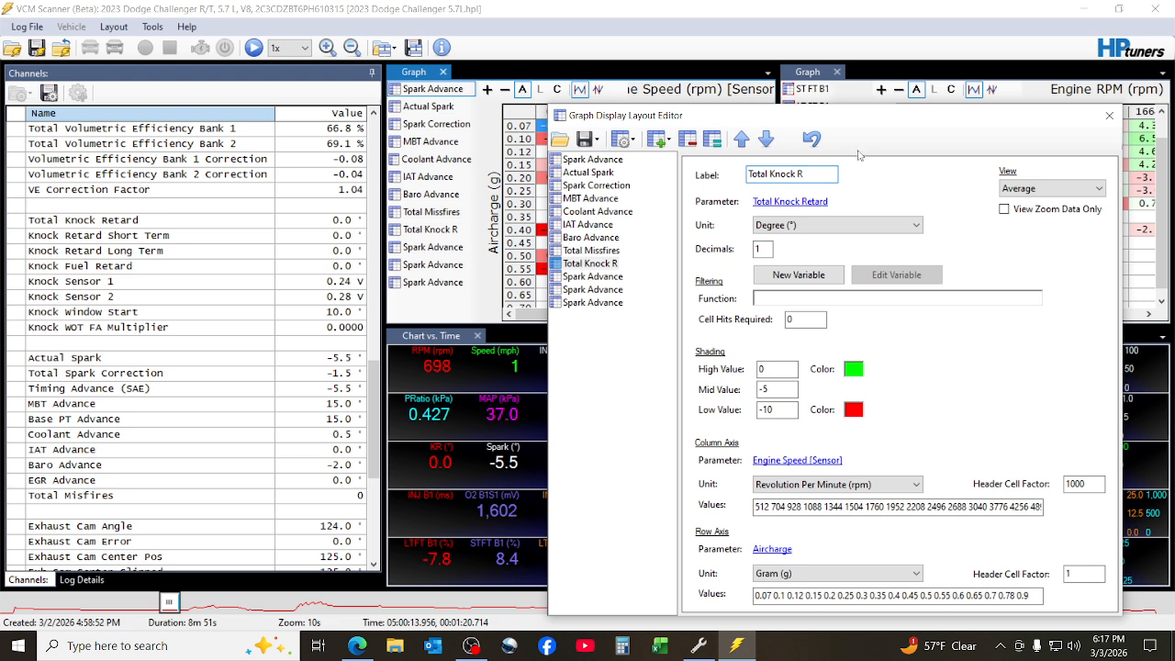
{"action": "key", "text": "End"}
{"action": "type", "text": "etard"}
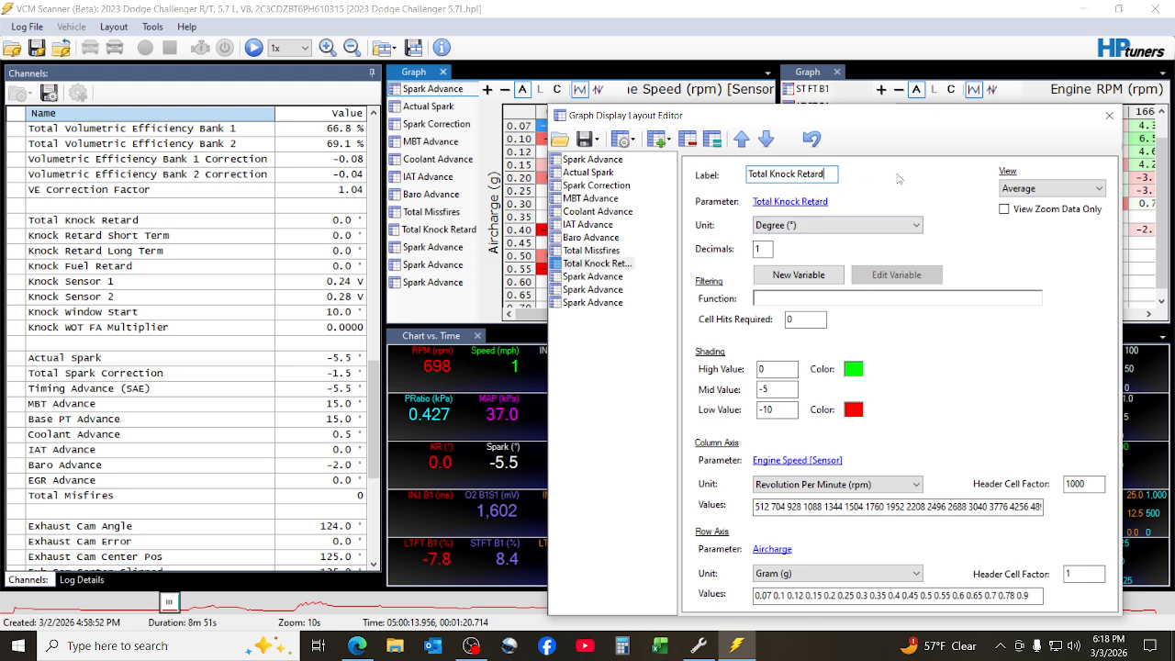
{"action": "key", "text": "BackSpace"}
{"action": "key", "text": "BackSpace"}
{"action": "key", "text": "BackSpace"}
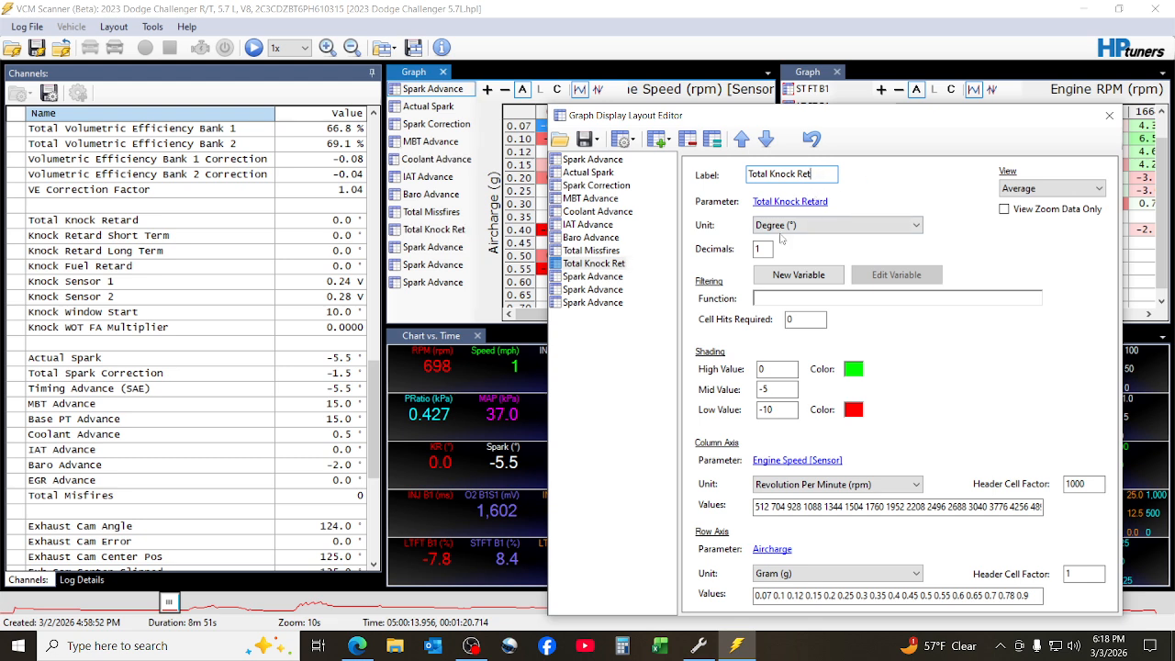
Step: Find and assign the Knock Retard Short Term parameter to the tenth graph in the layout list
{"action": "left_click", "coordinate": [578, 277]}
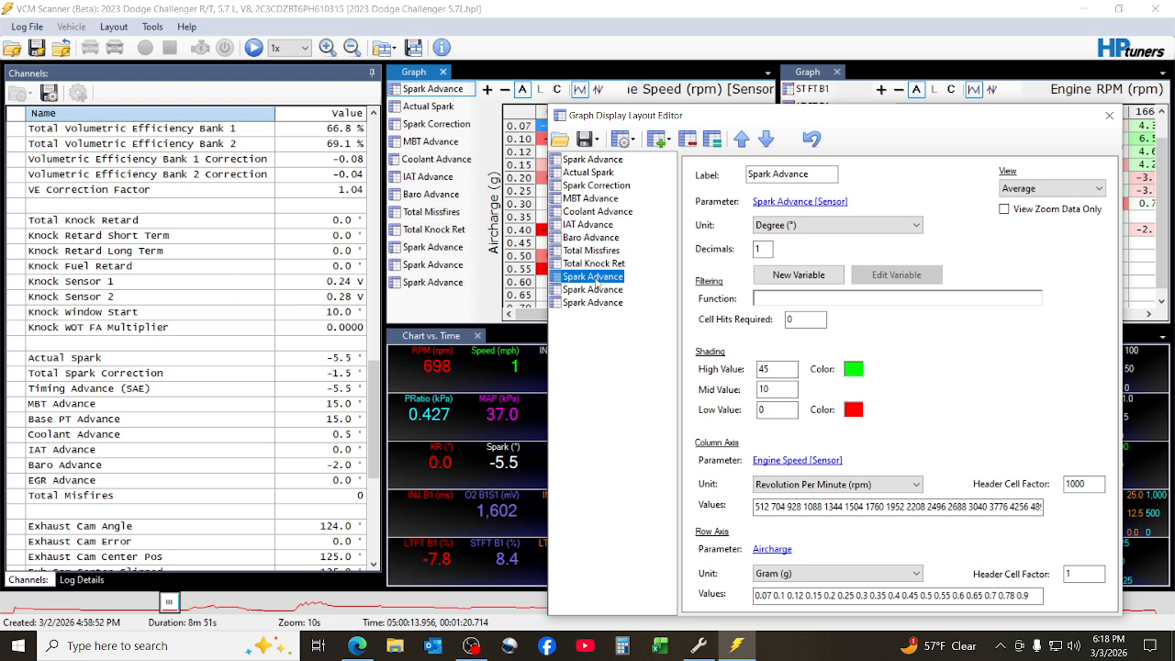
{"action": "left_click", "coordinate": [756, 203]}
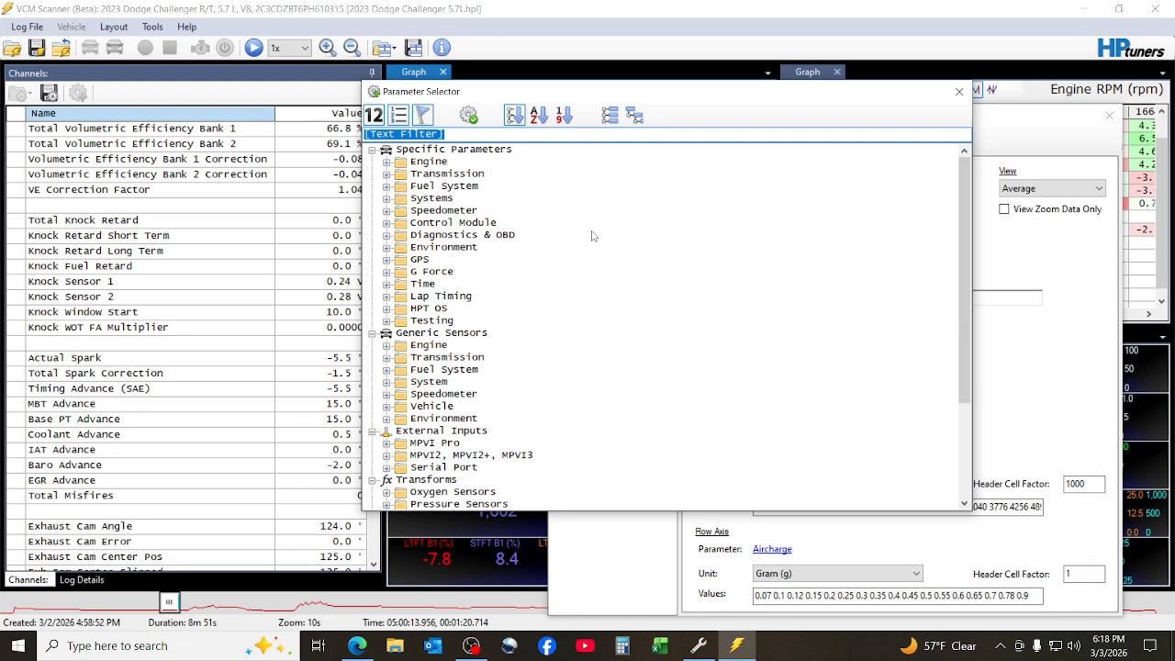
{"action": "type", "text": "Knock "}
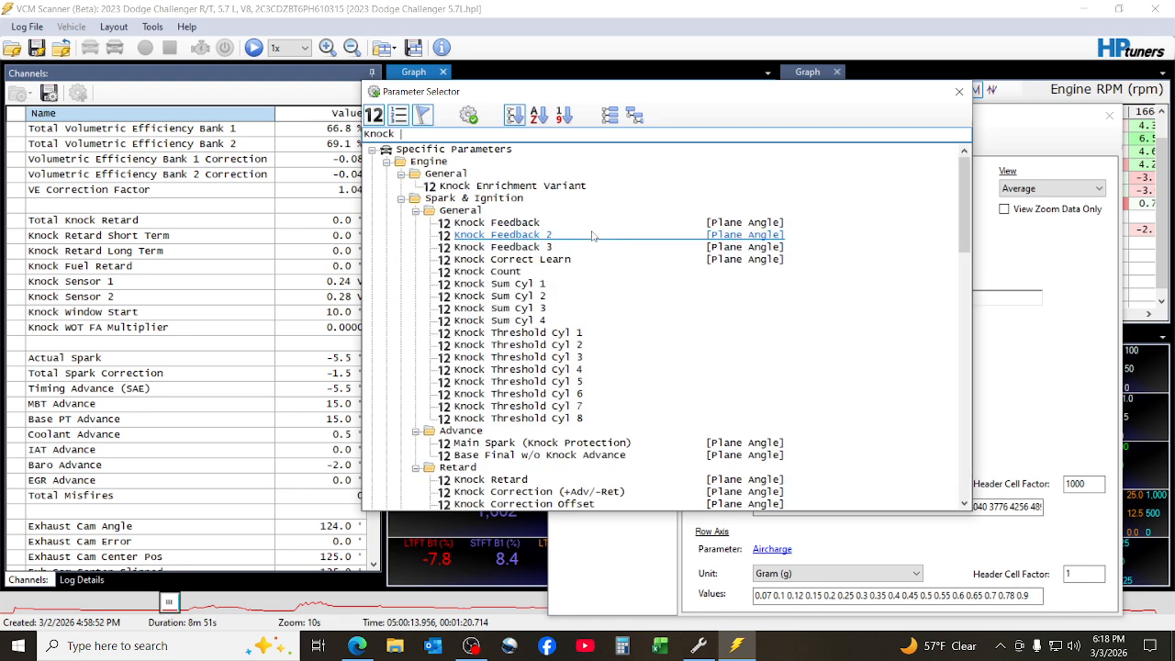
{"action": "type", "text": "Retard S"}
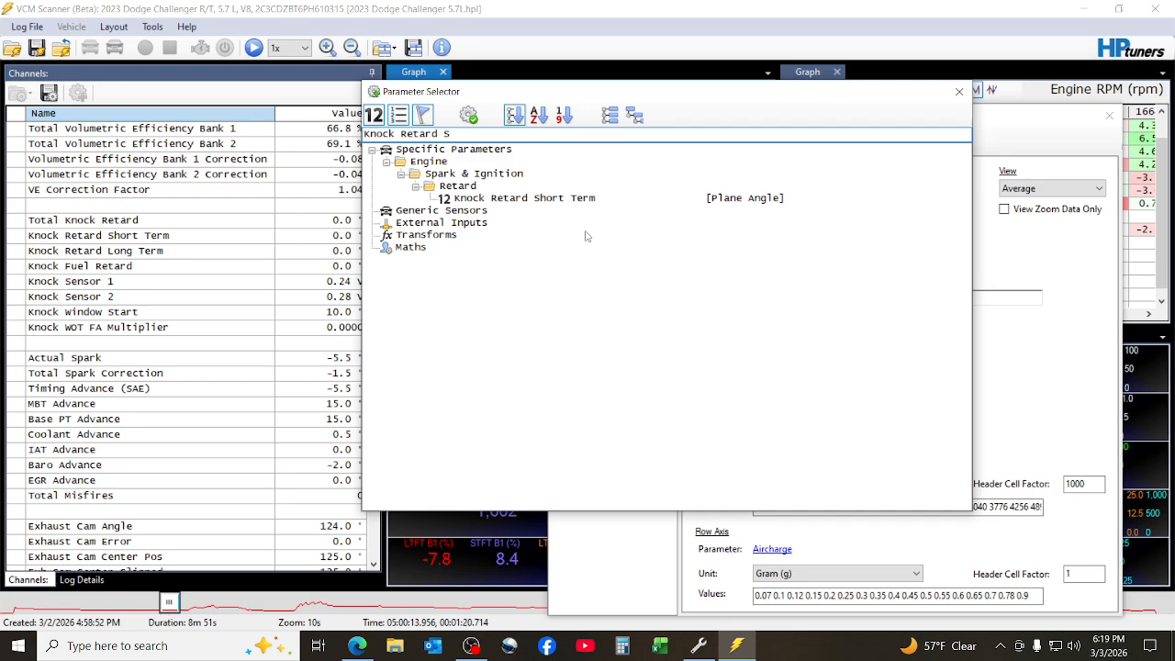
{"action": "double_click", "coordinate": [539, 199]}
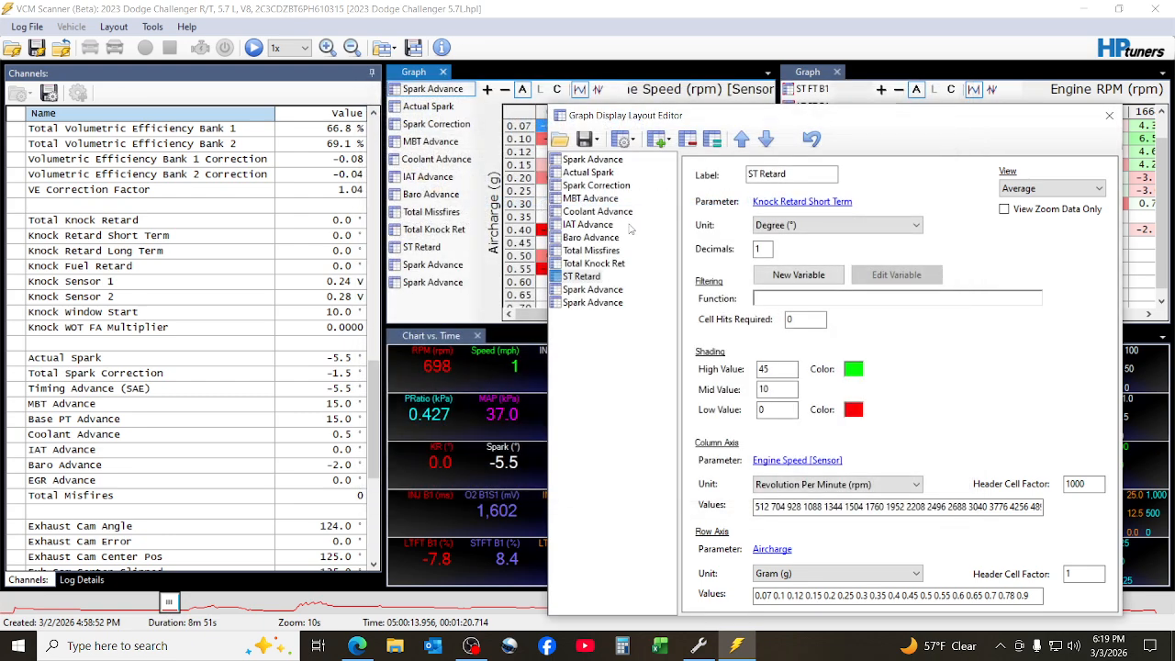
Step: Set the ST Retard graph's shading to high value 0, mid value -5 and low value -10
{"action": "double_click", "coordinate": [773, 368]}
{"action": "type", "text": "-"}
{"action": "key", "text": "BackSpace"}
{"action": "type", "text": "0"}
{"action": "key", "text": "Tab"}
{"action": "type", "text": "-5"}
{"action": "key", "text": "Tab"}
{"action": "type", "text": "-10"}
Step: Find and assign the Knock Retard Long Term parameter to the eleventh graph in the layout list
{"action": "left_click", "coordinate": [619, 293]}
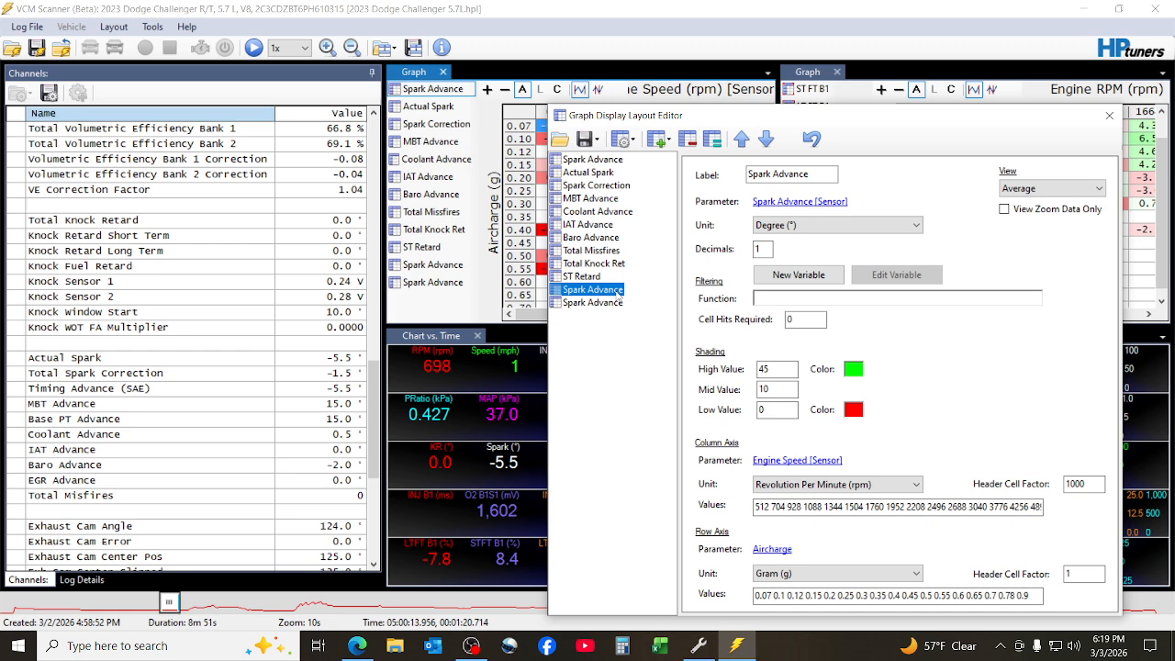
{"action": "left_click", "coordinate": [788, 202]}
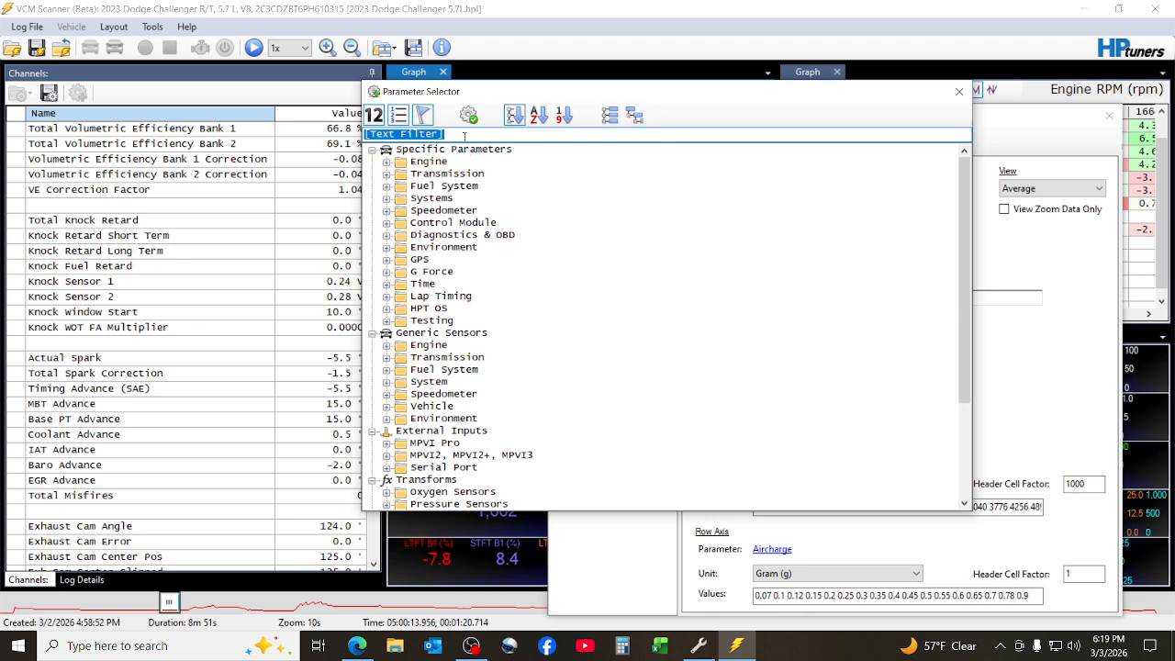
{"action": "type", "text": "Knock "}
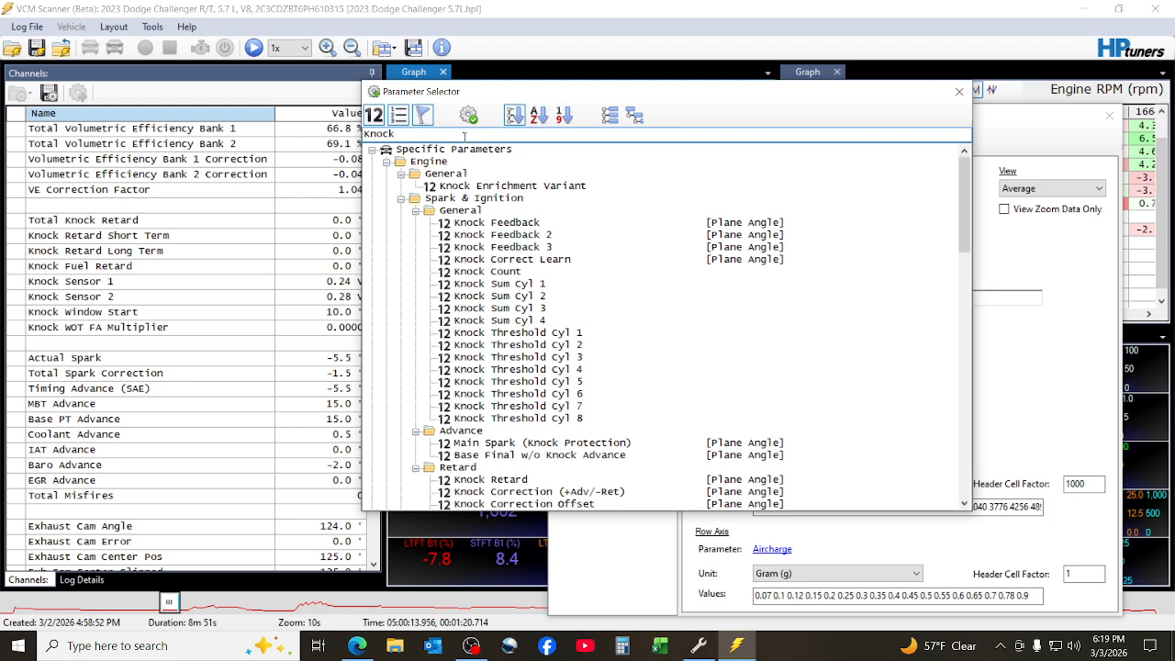
{"action": "type", "text": "lo"}
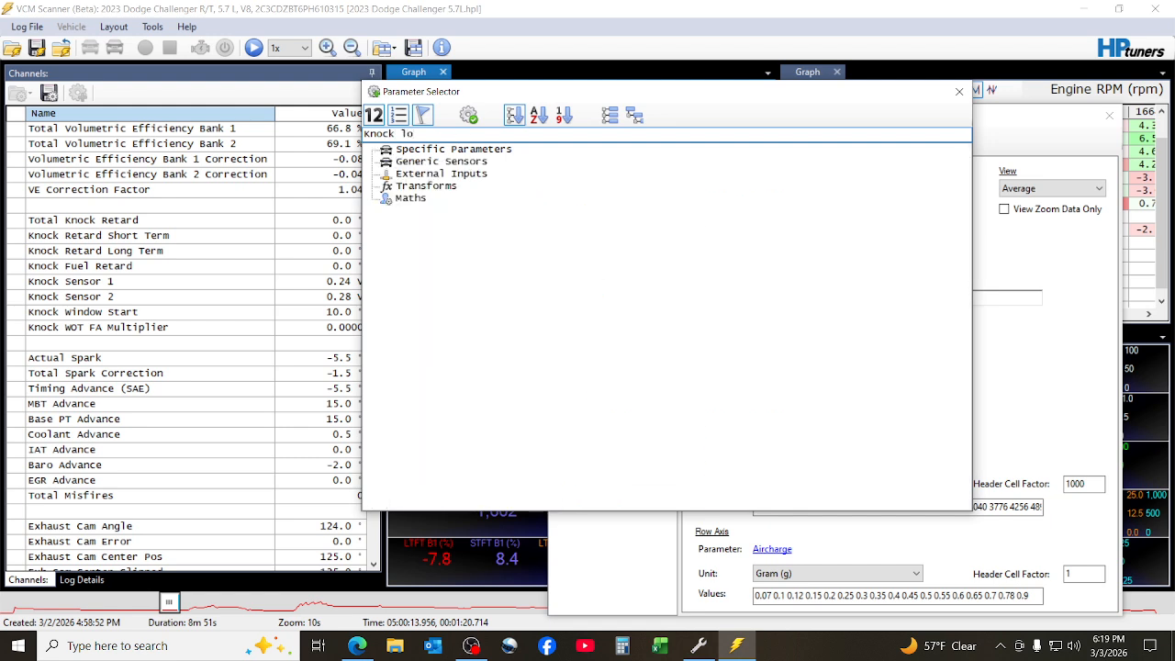
{"action": "key", "text": "BackSpace"}
{"action": "key", "text": "BackSpace"}
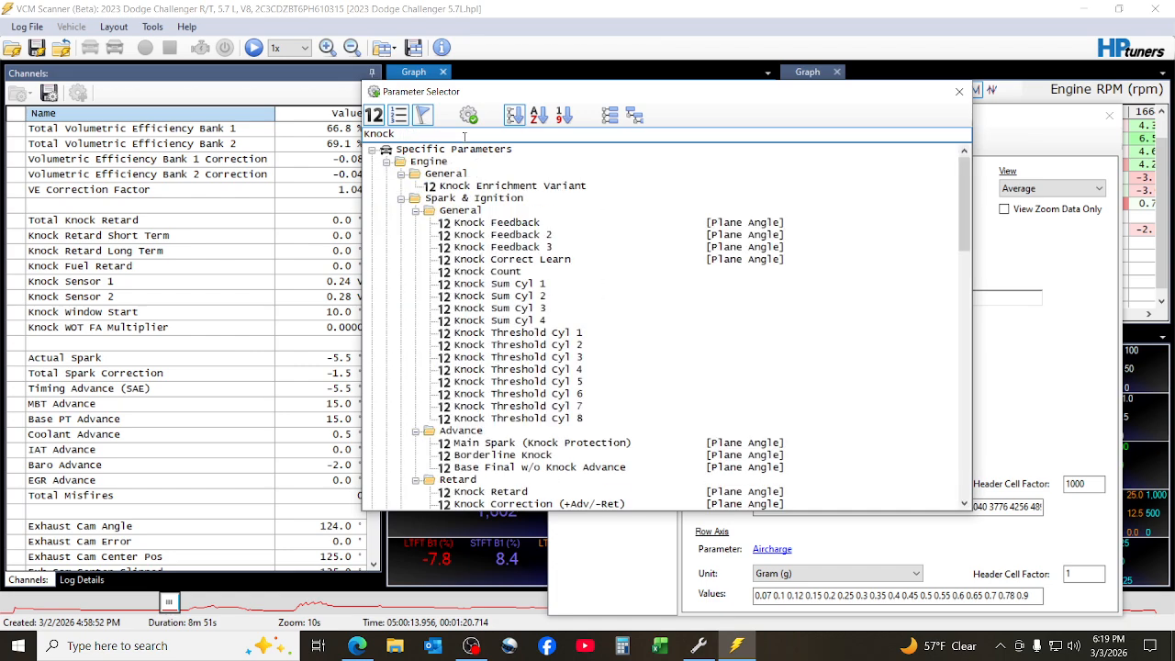
{"action": "type", "text": "Re"}
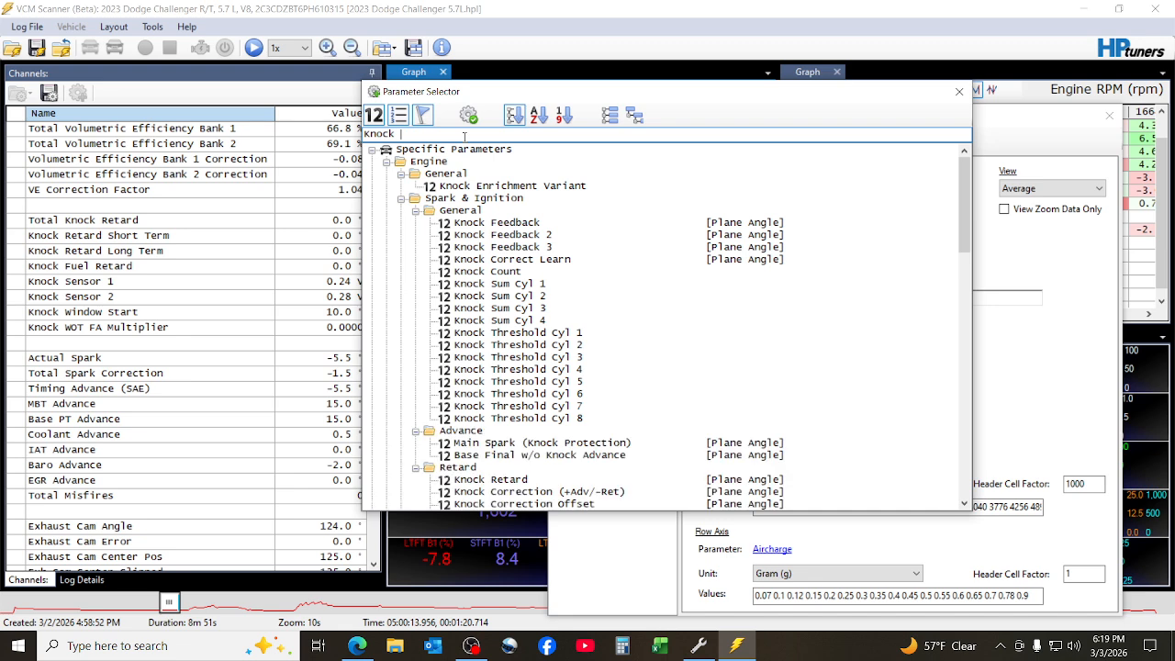
{"action": "type", "text": "tard"}
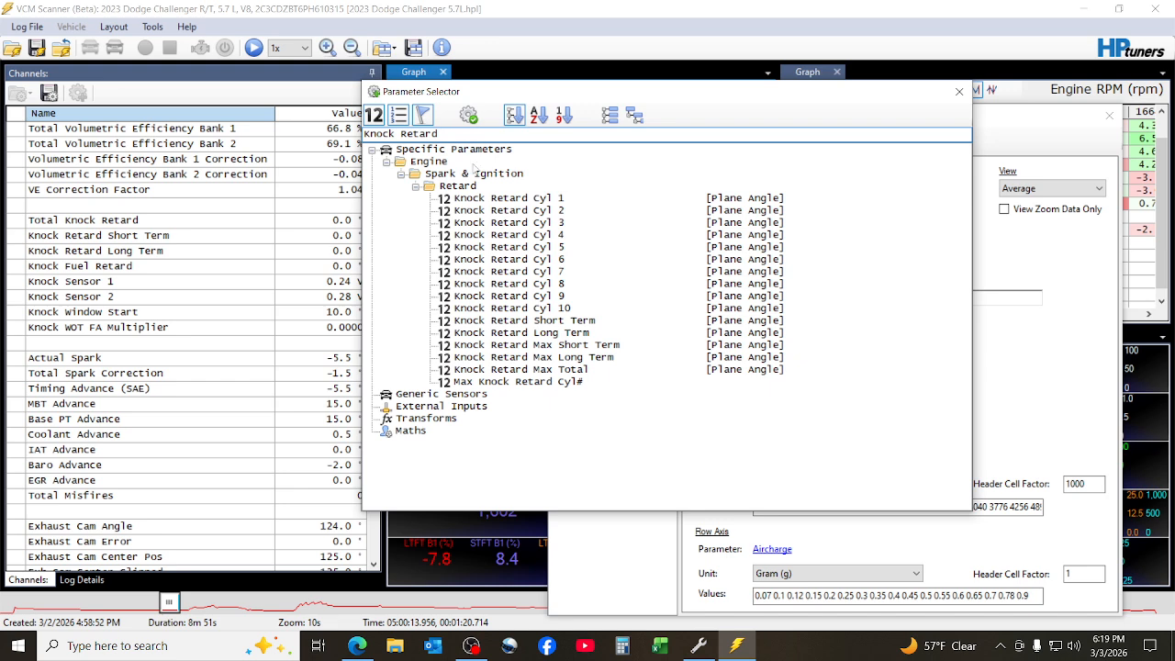
{"action": "left_click", "coordinate": [531, 333]}
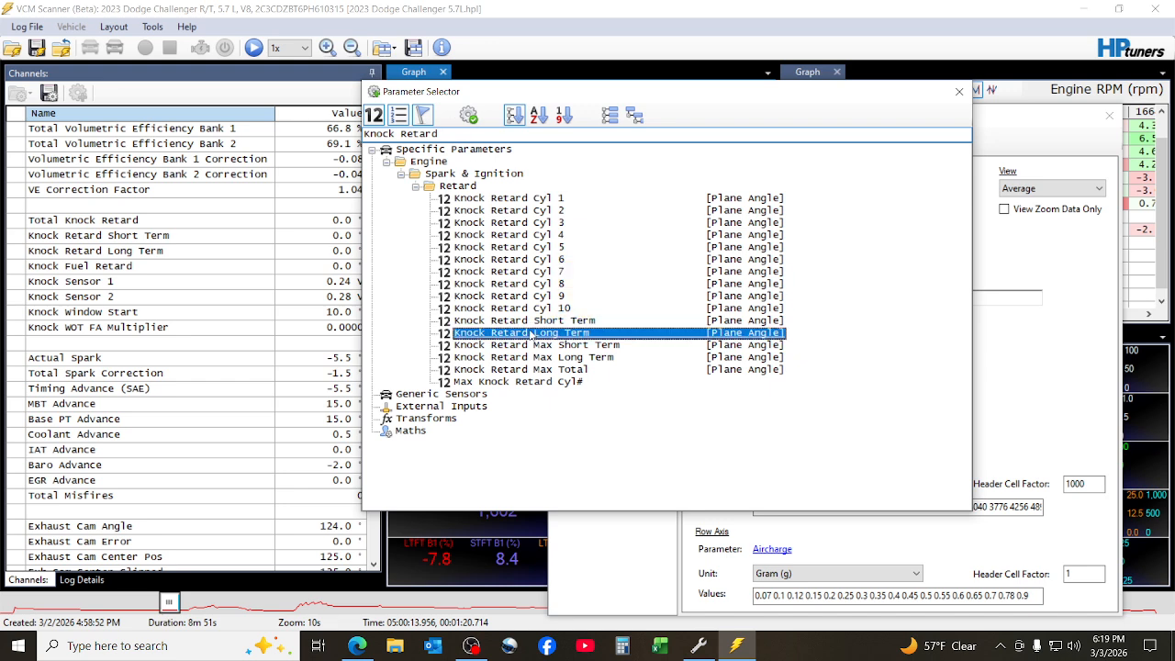
{"action": "double_click", "coordinate": [531, 333]}
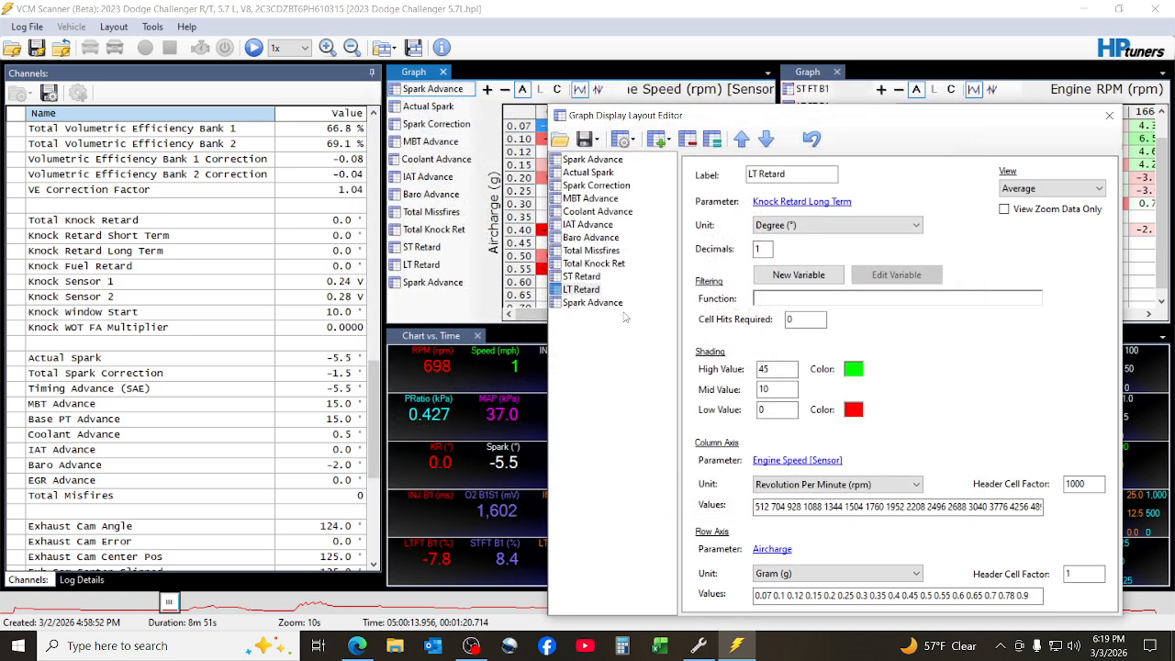
Step: Match the LT Retard graph's shading to the ST Retard graph: high value 0, mid value -5, low value -10
{"action": "left_click", "coordinate": [593, 277]}
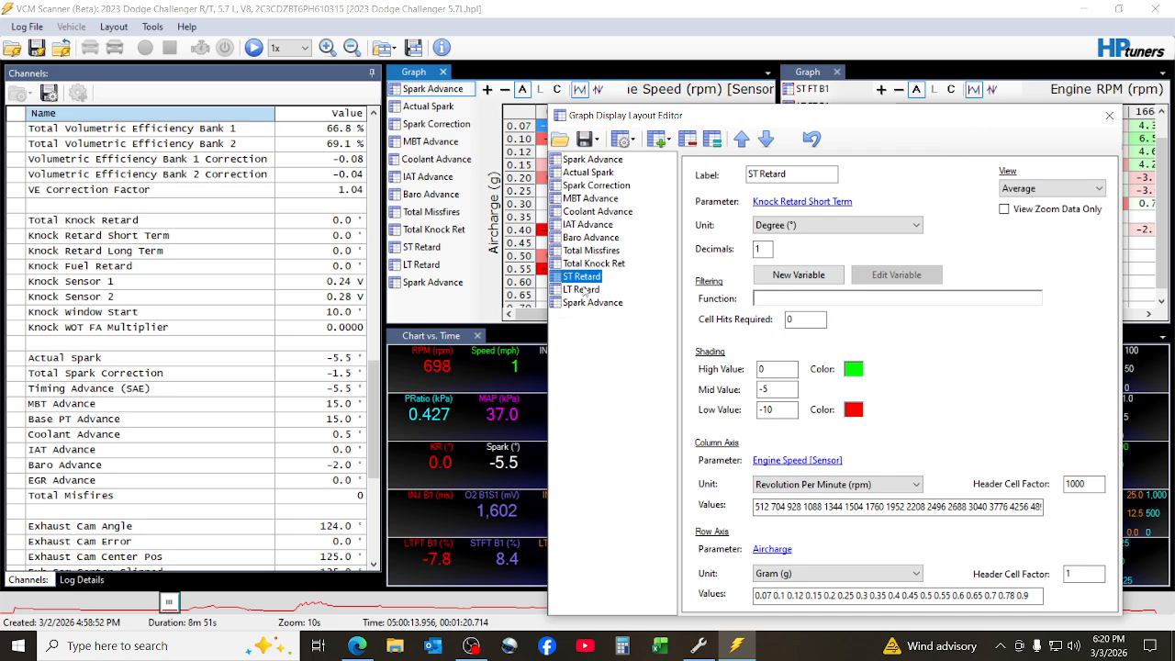
{"action": "left_click", "coordinate": [585, 290]}
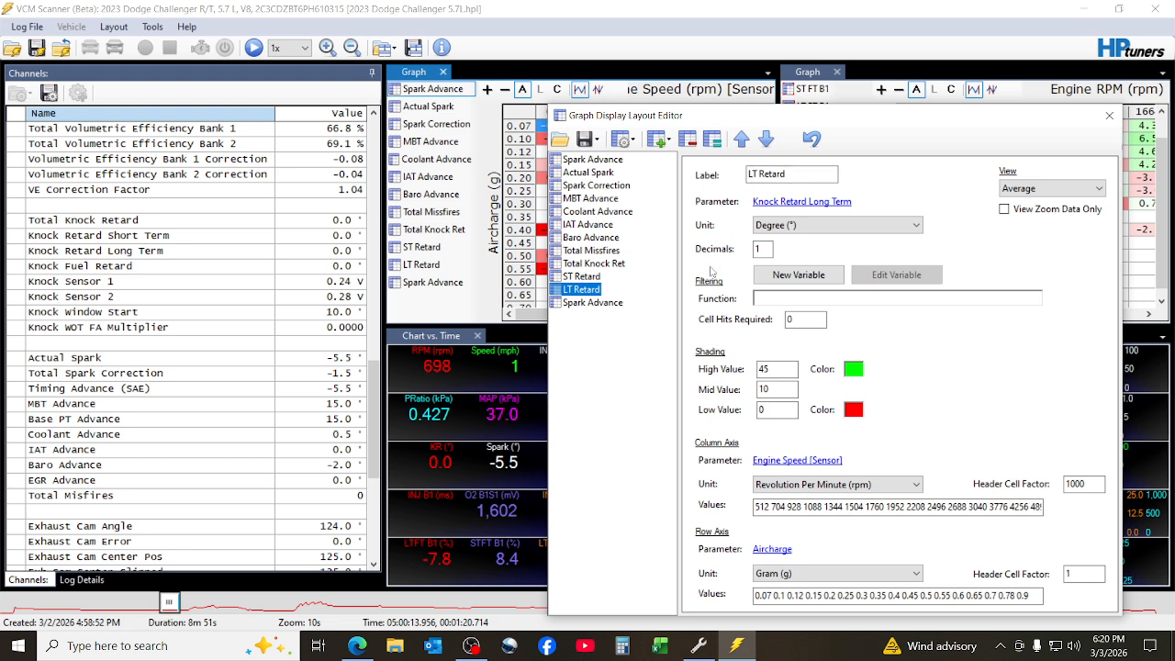
{"action": "left_click_drag", "start_coordinate": [782, 369], "coordinate": [753, 370]}
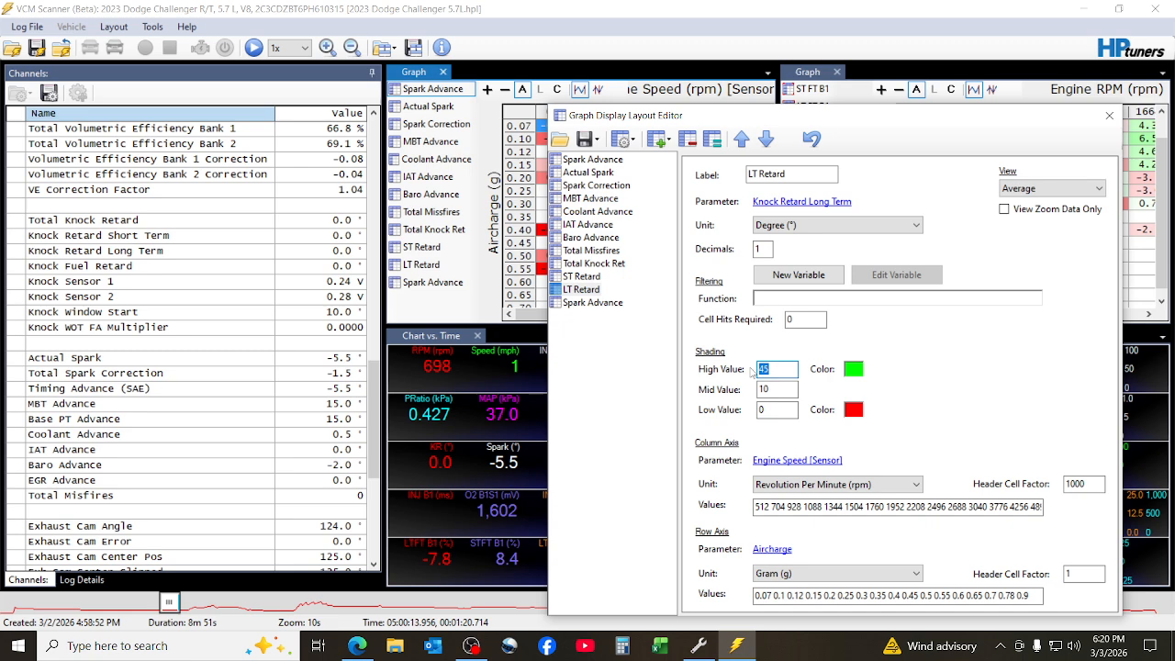
{"action": "type", "text": "0"}
{"action": "left_click_drag", "start_coordinate": [780, 390], "coordinate": [761, 392]}
{"action": "type", "text": "-5"}
{"action": "double_click", "coordinate": [760, 410]}
{"action": "type", "text": "-10"}
{"action": "left_click", "coordinate": [610, 342]}
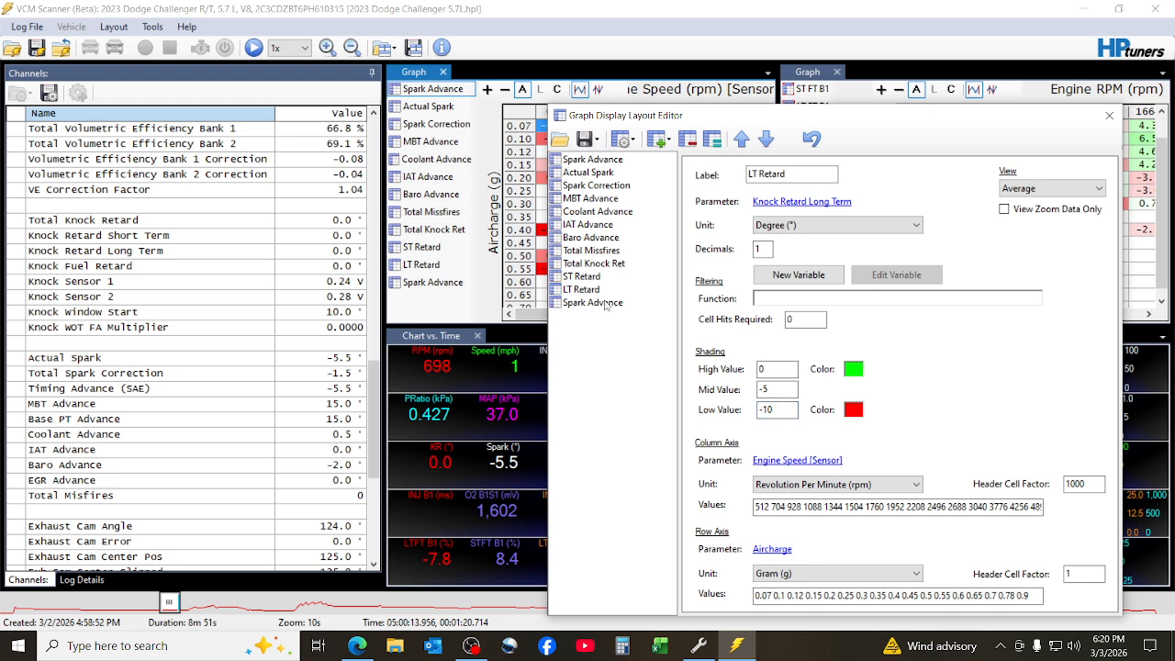
Step: Set the last Spark Advance graph's shading to high value 4 and mid value 2.5
{"action": "left_click", "coordinate": [604, 303]}
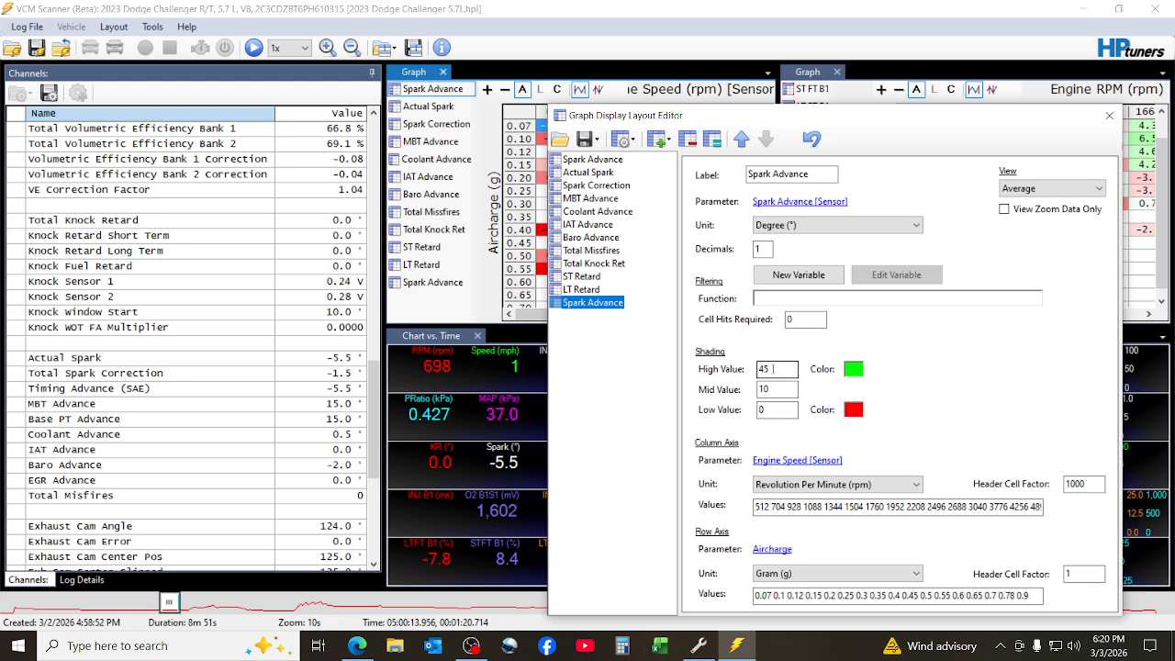
{"action": "left_click", "coordinate": [772, 368]}
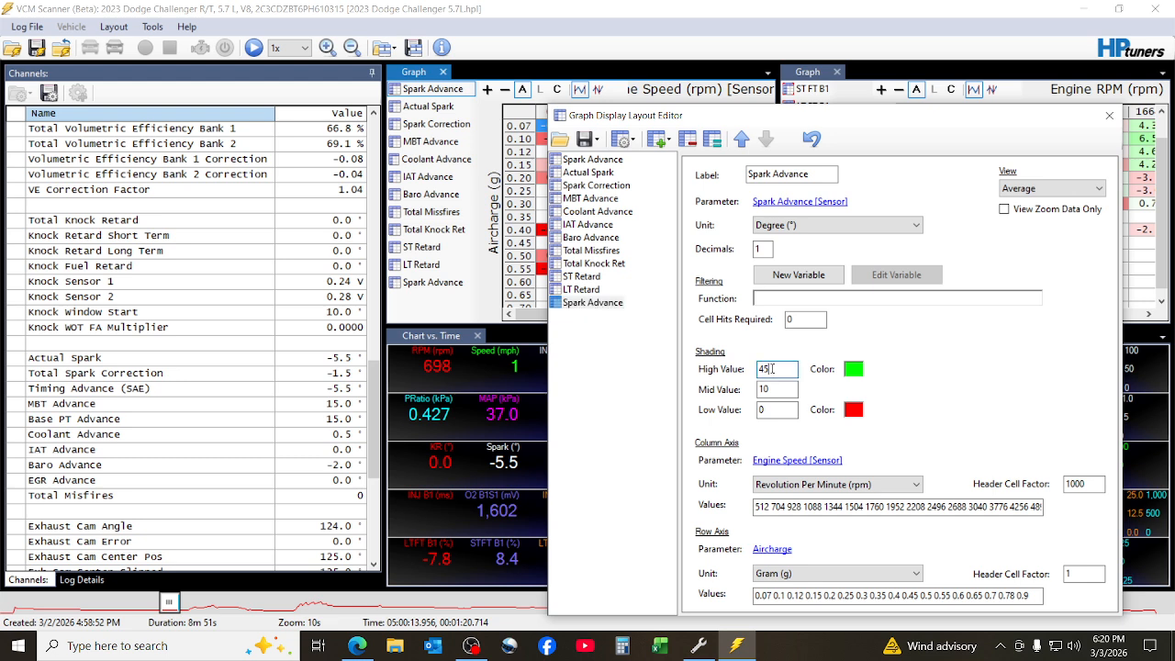
{"action": "double_click", "coordinate": [766, 369]}
{"action": "type", "text": "4"}
{"action": "left_click_drag", "start_coordinate": [774, 390], "coordinate": [754, 397]}
{"action": "type", "text": "2.5"}
{"action": "left_click", "coordinate": [772, 409]}
{"action": "left_click", "coordinate": [593, 304]}
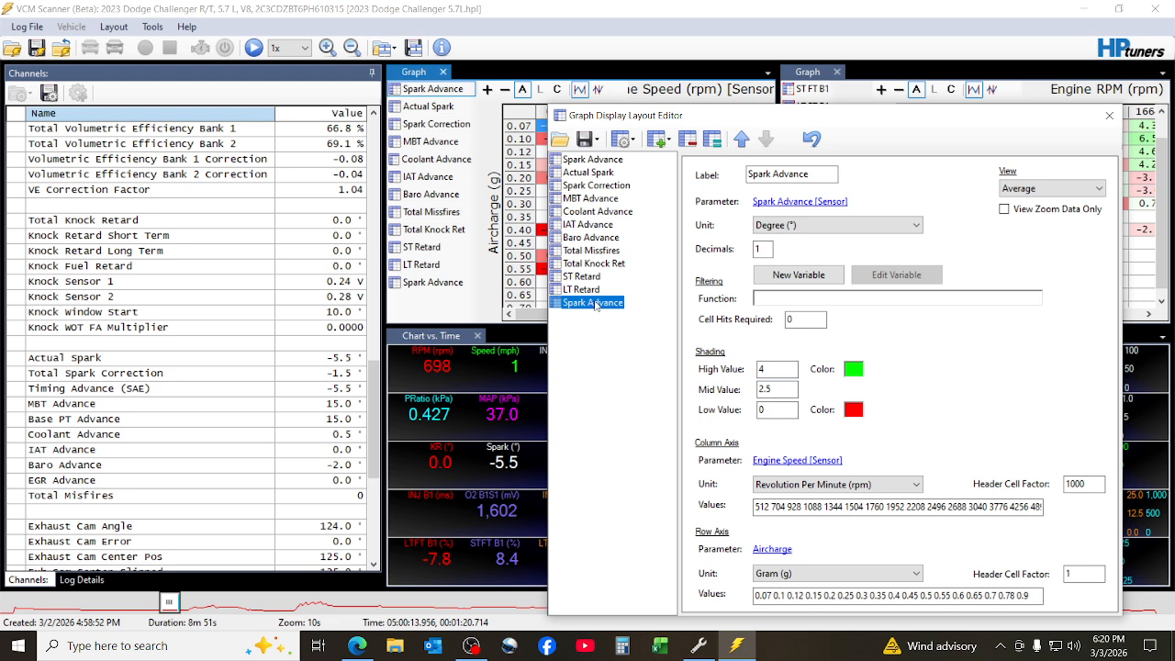
Step: Clone the last Spark Advance graph, then find and assign the Knock Sensor 1 parameter to the twelfth graph in the layout list
{"action": "left_click", "coordinate": [712, 138]}
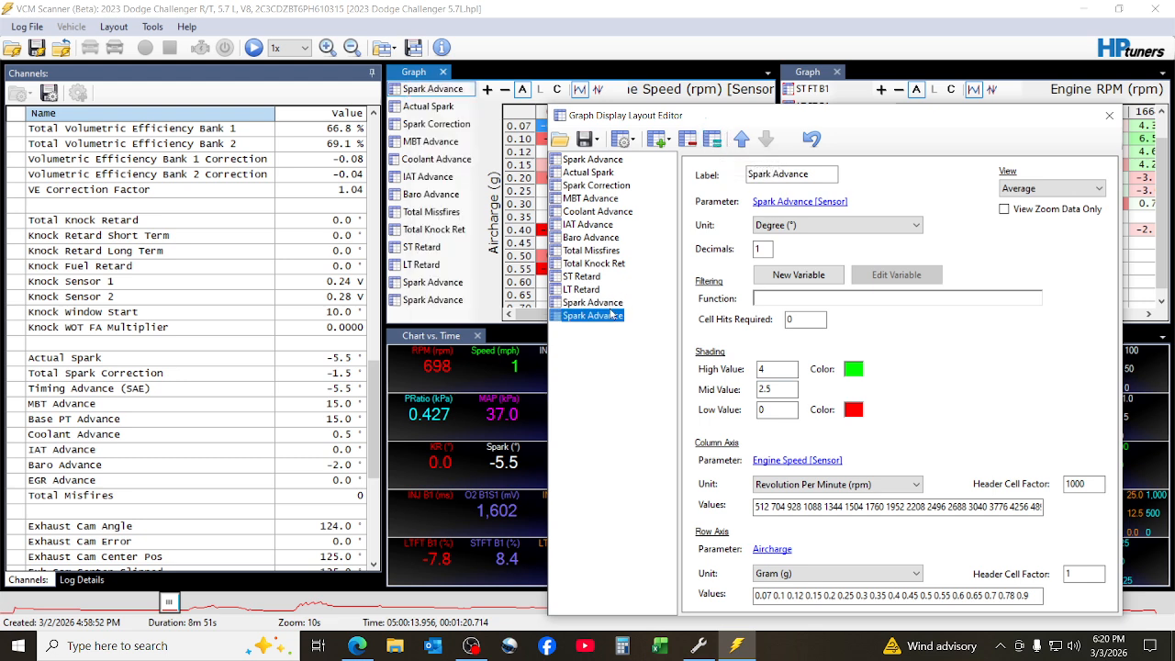
{"action": "left_click", "coordinate": [620, 306]}
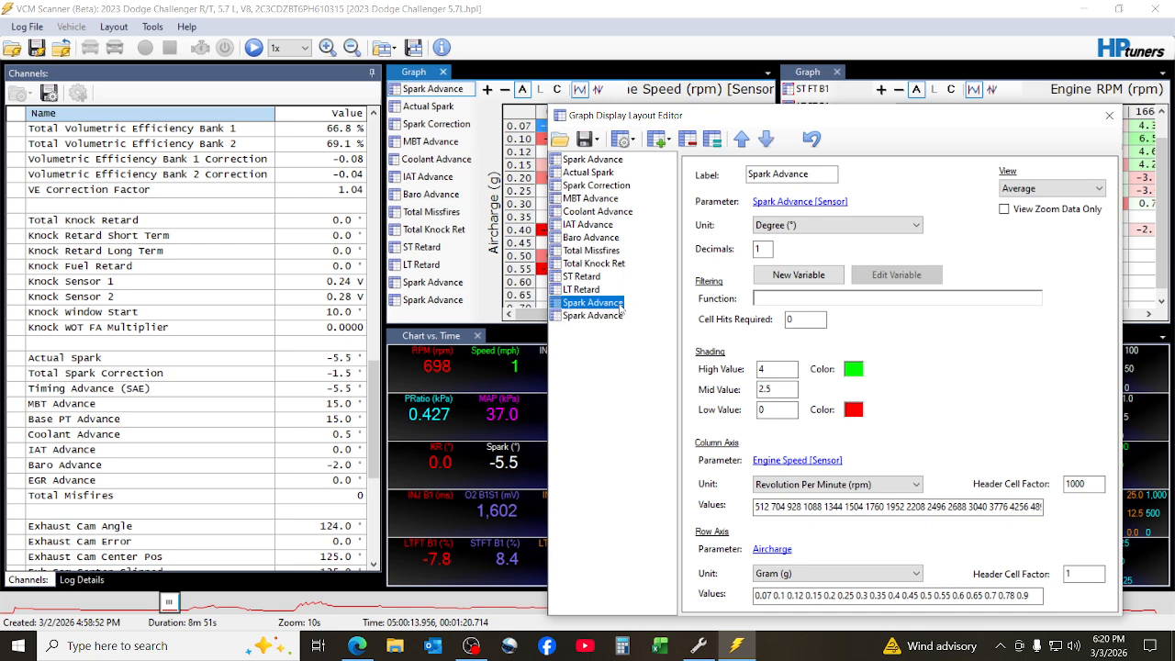
{"action": "left_click", "coordinate": [784, 203]}
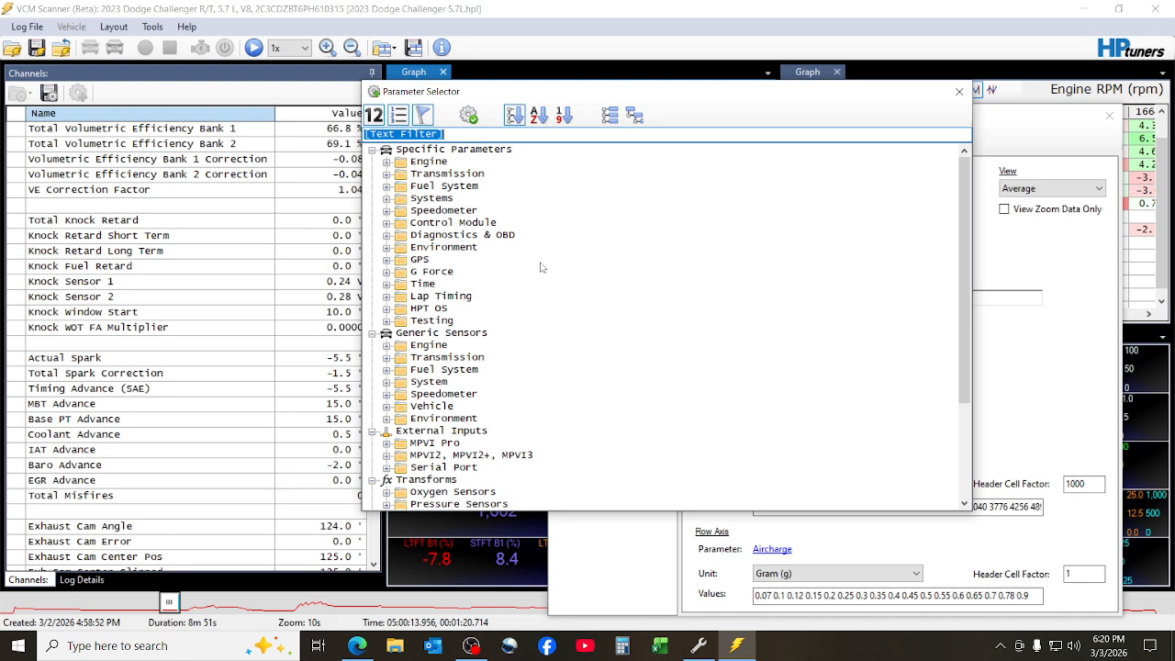
{"action": "type", "text": "K"}
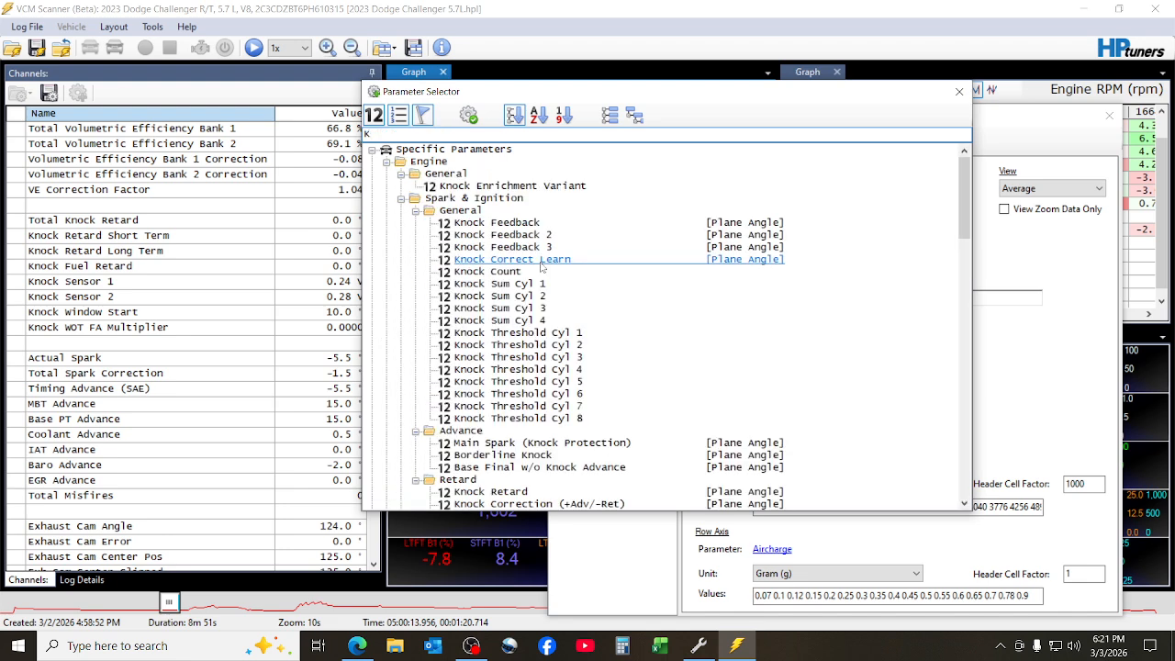
{"action": "type", "text": "noc"}
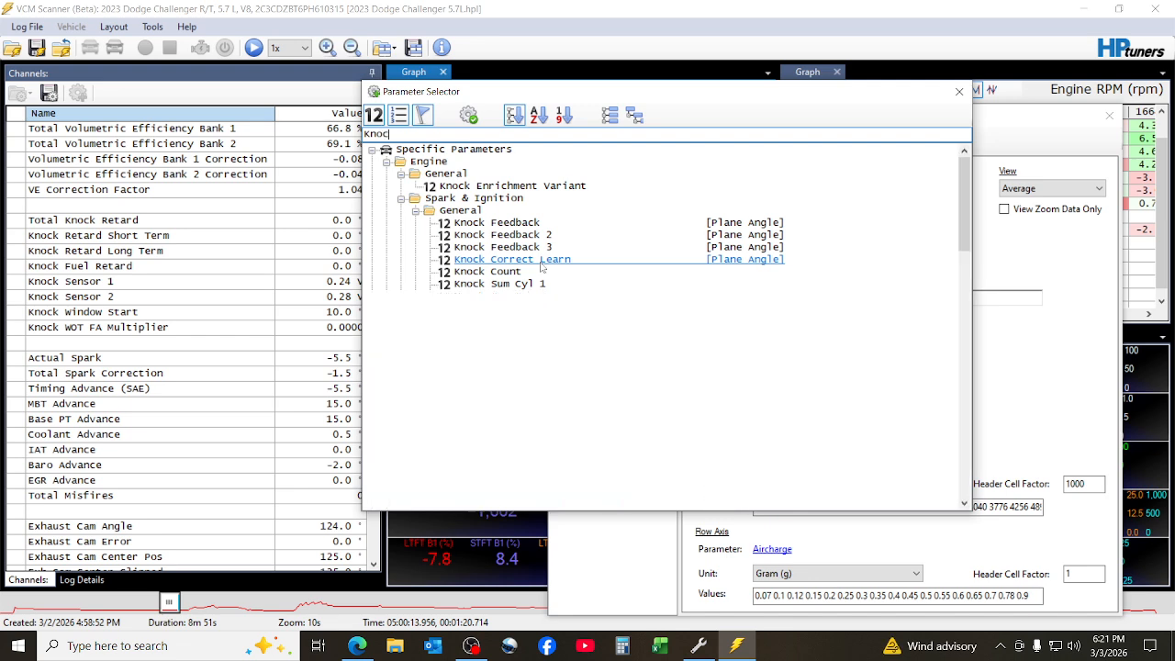
{"action": "type", "text": "k s"}
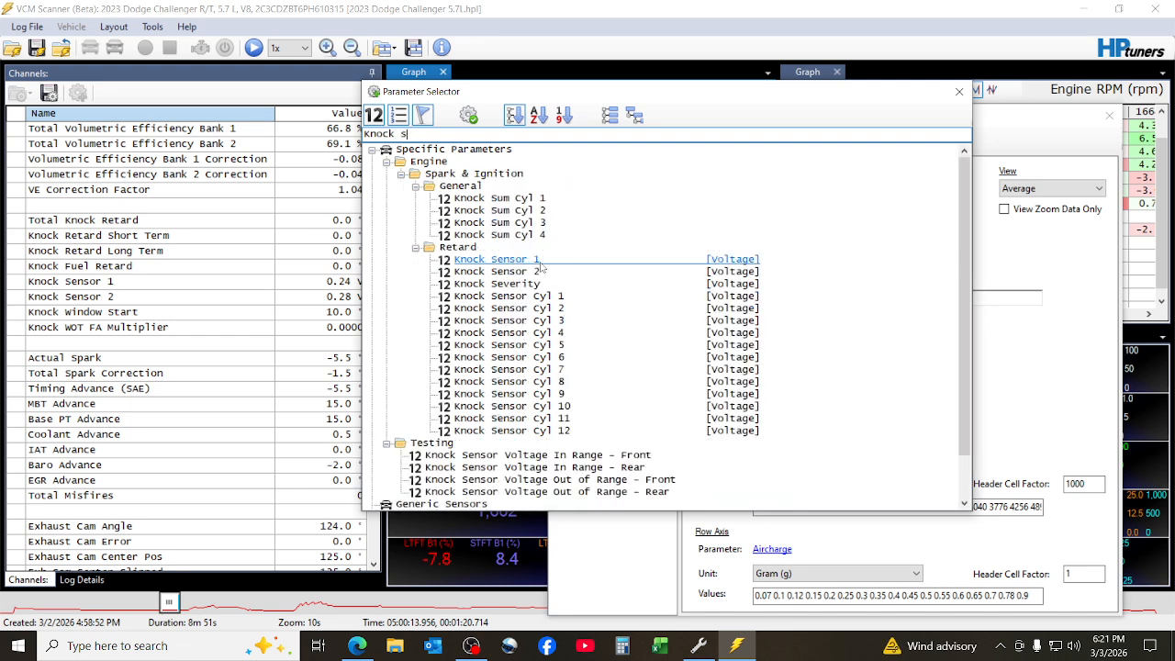
{"action": "double_click", "coordinate": [506, 260]}
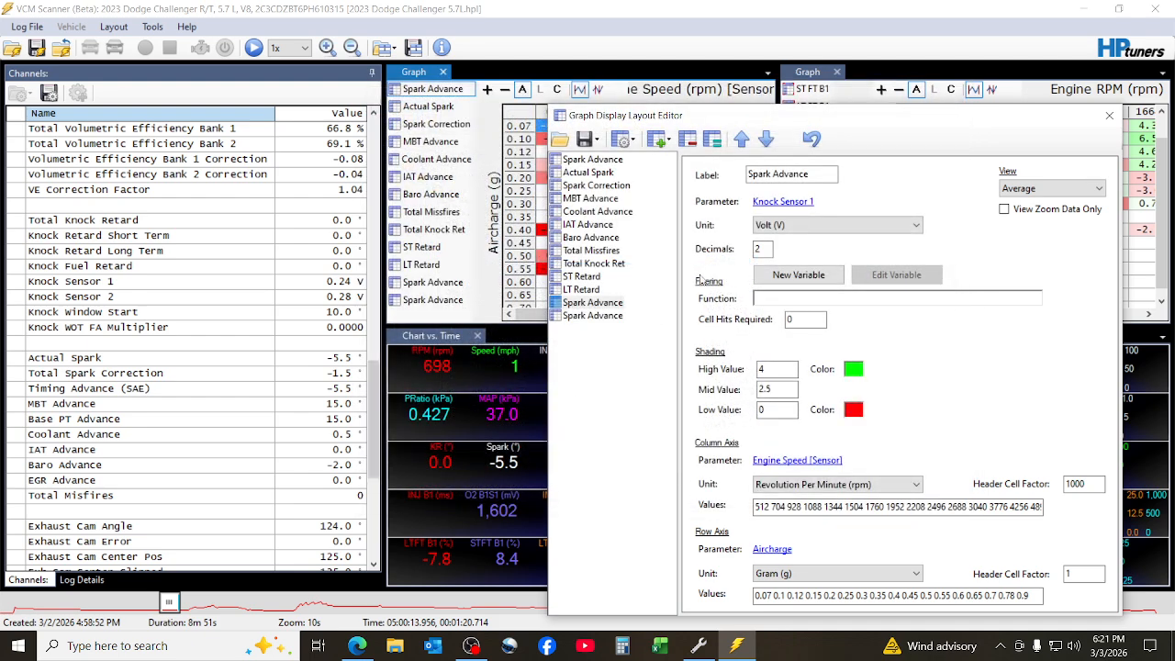
Step: Label the twelfth graph Knock Sensor 1
{"action": "left_click_drag", "start_coordinate": [815, 174], "coordinate": [727, 178]}
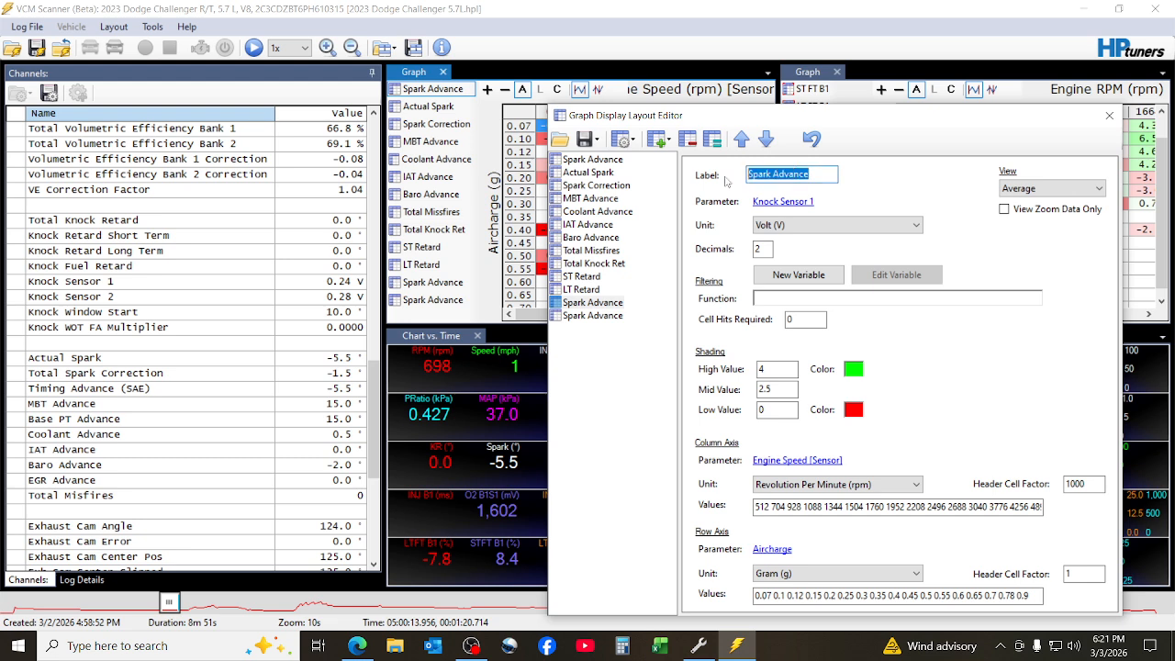
{"action": "type", "text": "K"}
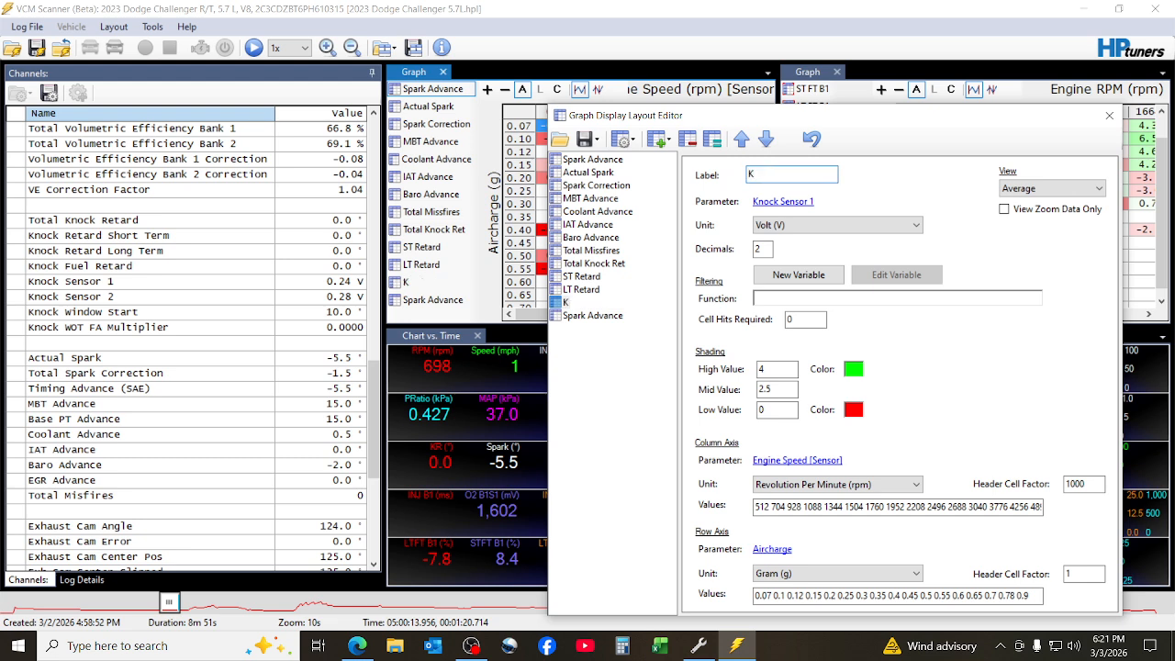
{"action": "type", "text": "nock Snes"}
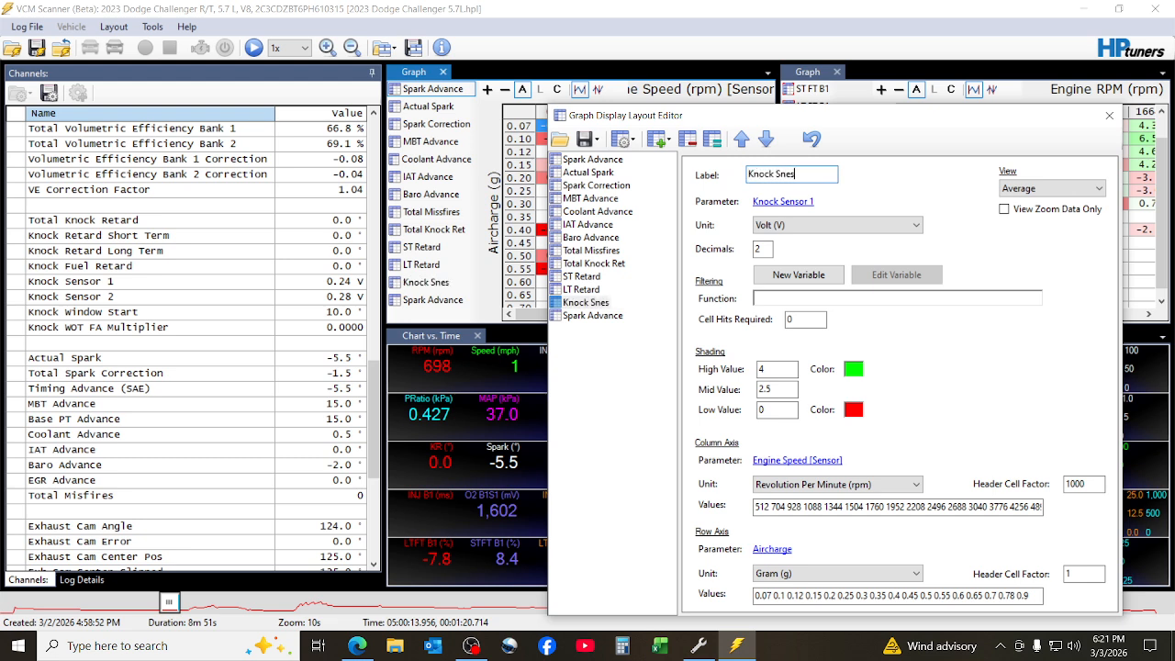
{"action": "type", "text": "or"}
{"action": "key", "text": "BackSpace"}
{"action": "key", "text": "BackSpace"}
{"action": "key", "text": "BackSpace"}
{"action": "key", "text": "BackSpace"}
{"action": "key", "text": "BackSpace"}
{"action": "type", "text": "ensor 1"}
Step: Find and assign the Knock Sensor 2 parameter to the remaining Spark Advance graph at the end of the layout list
{"action": "left_click", "coordinate": [606, 316]}
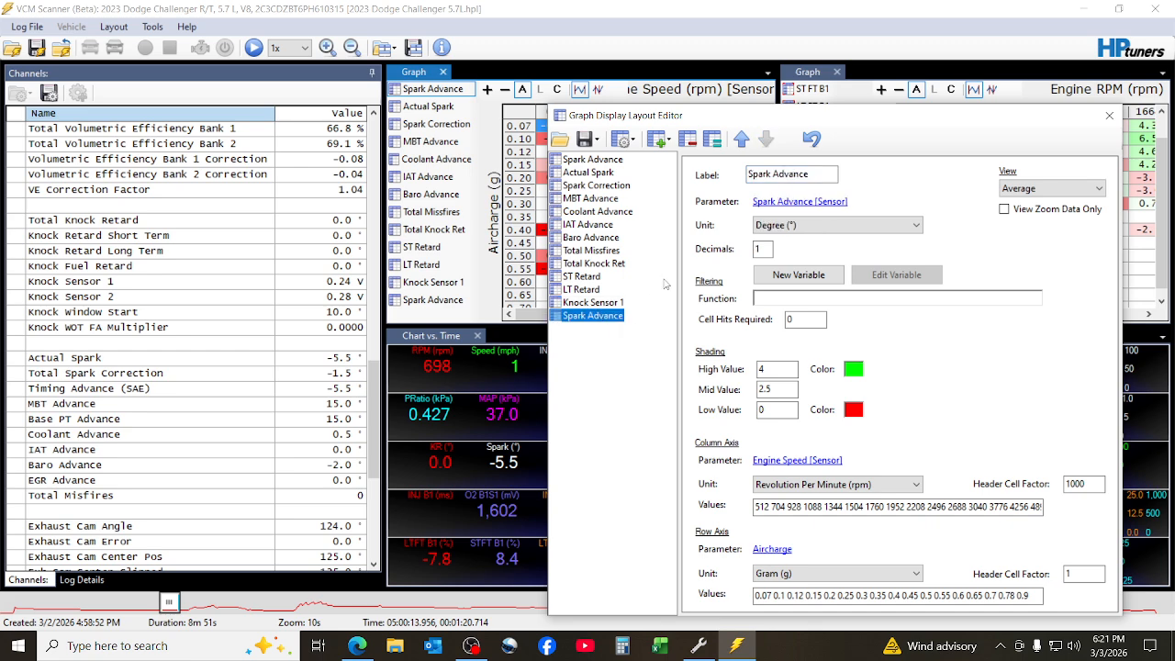
{"action": "left_click", "coordinate": [792, 202]}
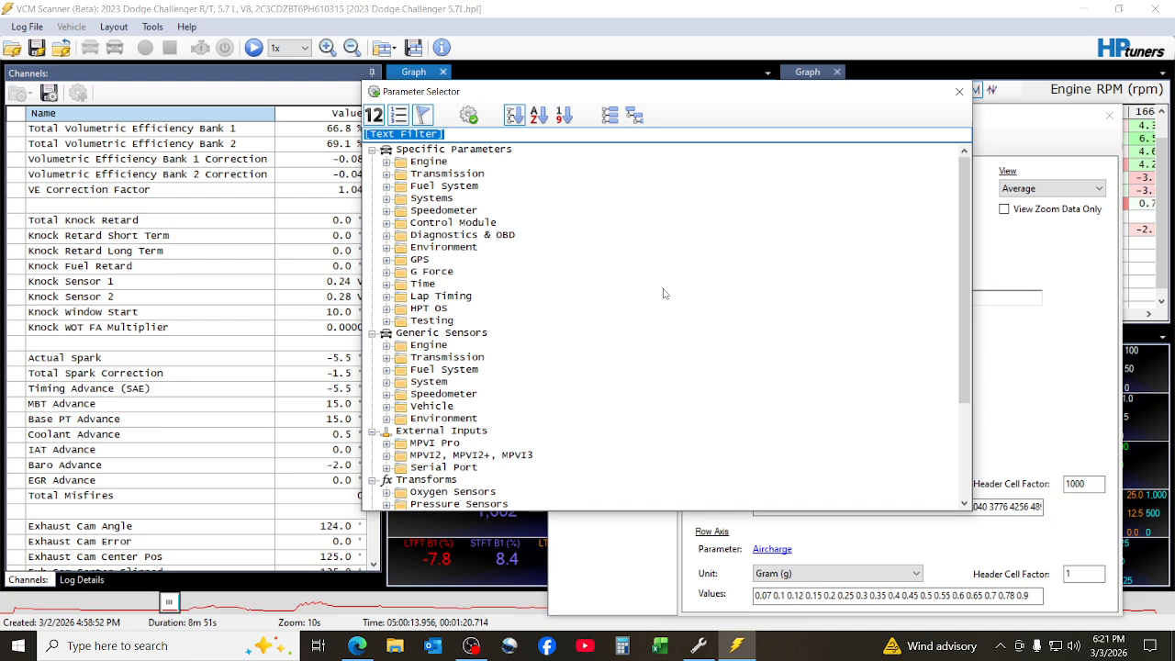
{"action": "type", "text": "Knock"}
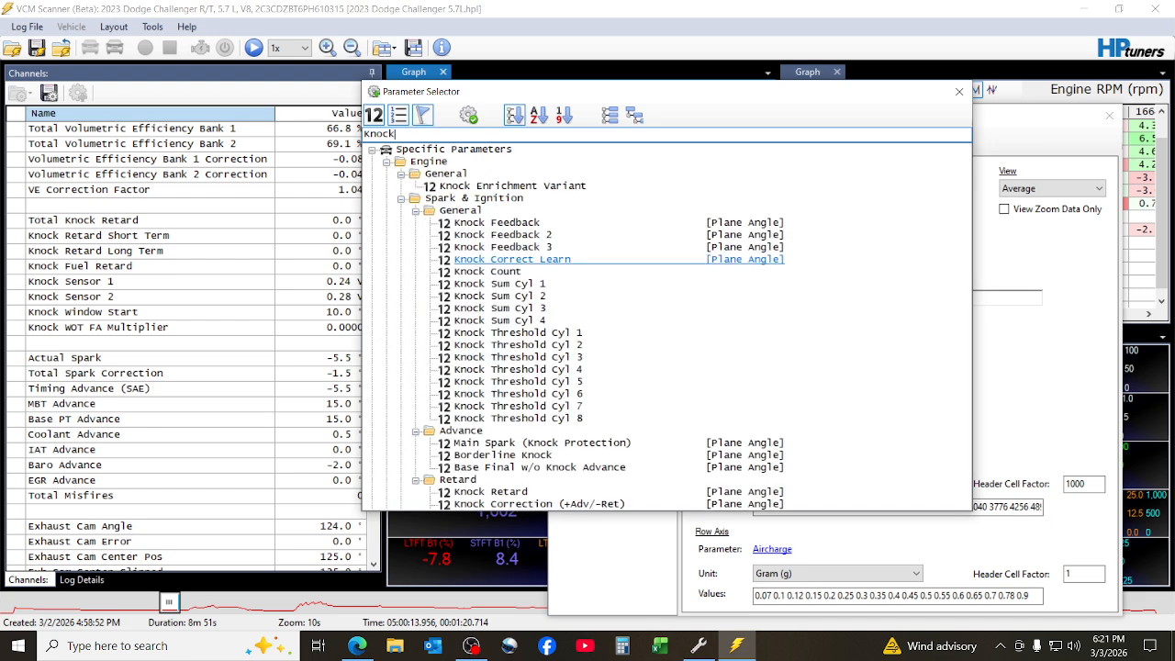
{"action": "type", "text": " Snes"}
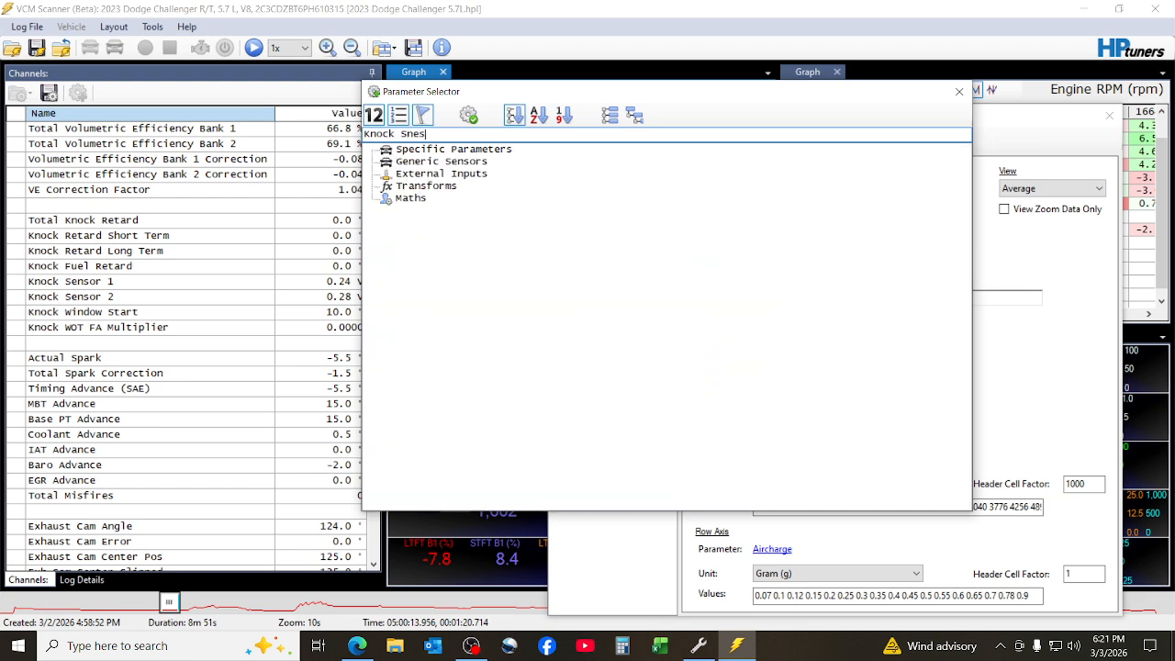
{"action": "key", "text": "BackSpace"}
{"action": "key", "text": "BackSpace"}
{"action": "key", "text": "BackSpace"}
{"action": "type", "text": "e"}
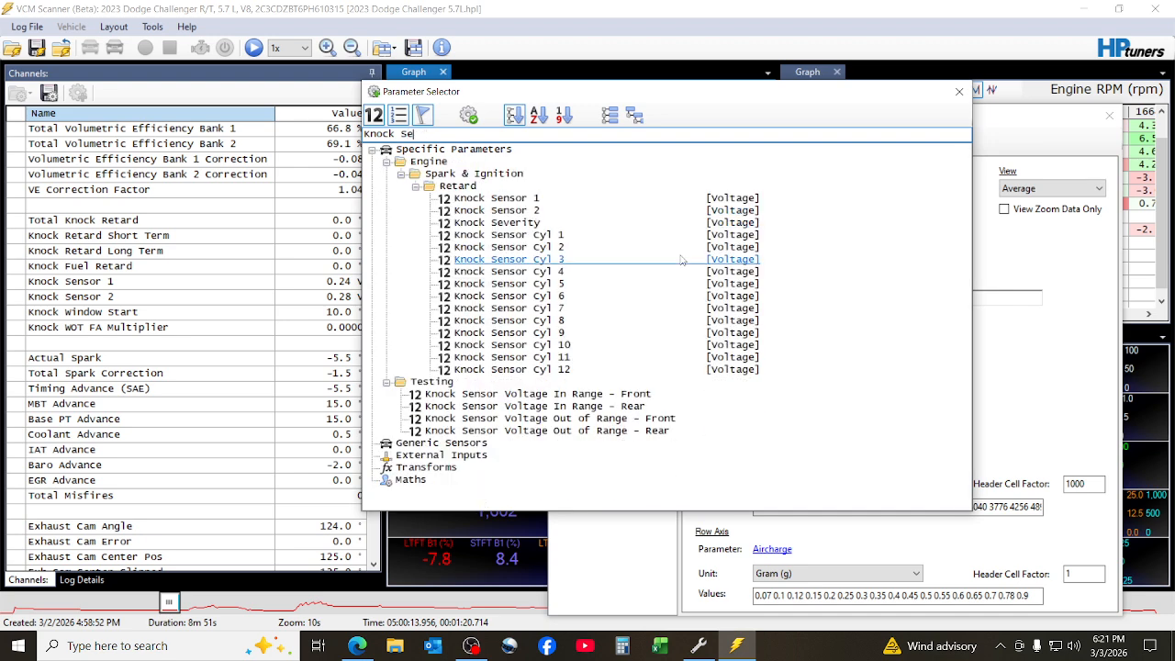
{"action": "left_click", "coordinate": [500, 211]}
{"action": "double_click", "coordinate": [499, 214]}
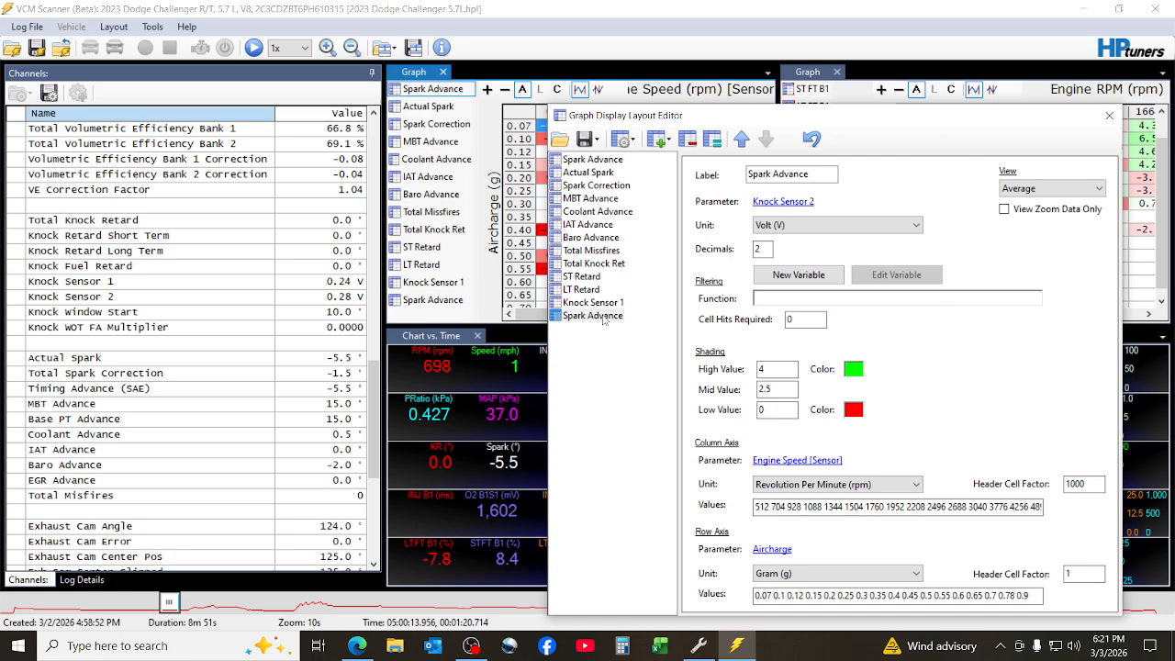
Step: Label the last graph in the layout list Knock Sensor 2
{"action": "left_click", "coordinate": [809, 173]}
{"action": "left_click_drag", "start_coordinate": [814, 175], "coordinate": [747, 175]}
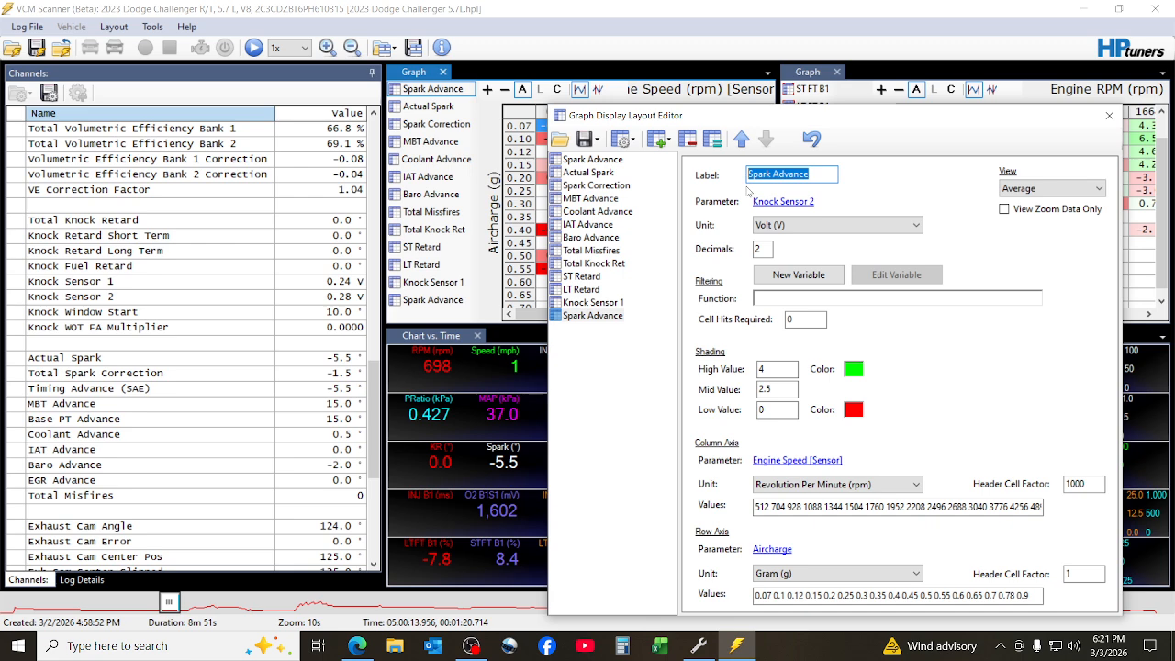
{"action": "type", "text": "Knock"}
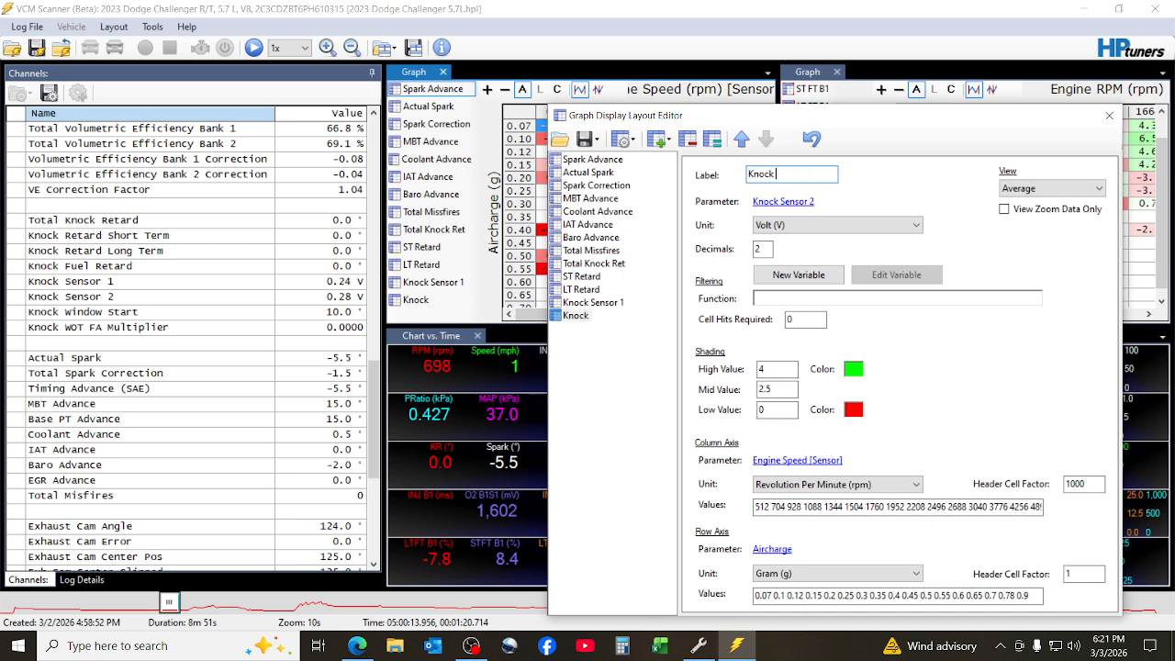
{"action": "type", "text": " Sensor 2"}
{"action": "left_click", "coordinate": [590, 317]}
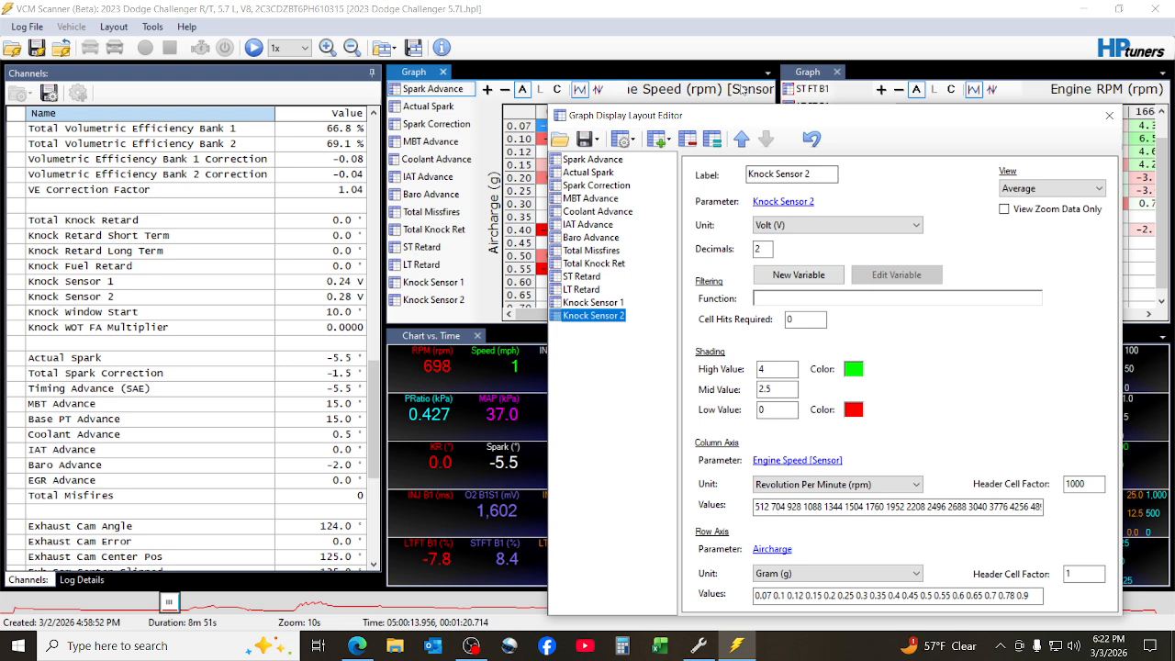
{"action": "left_click", "coordinate": [714, 140]}
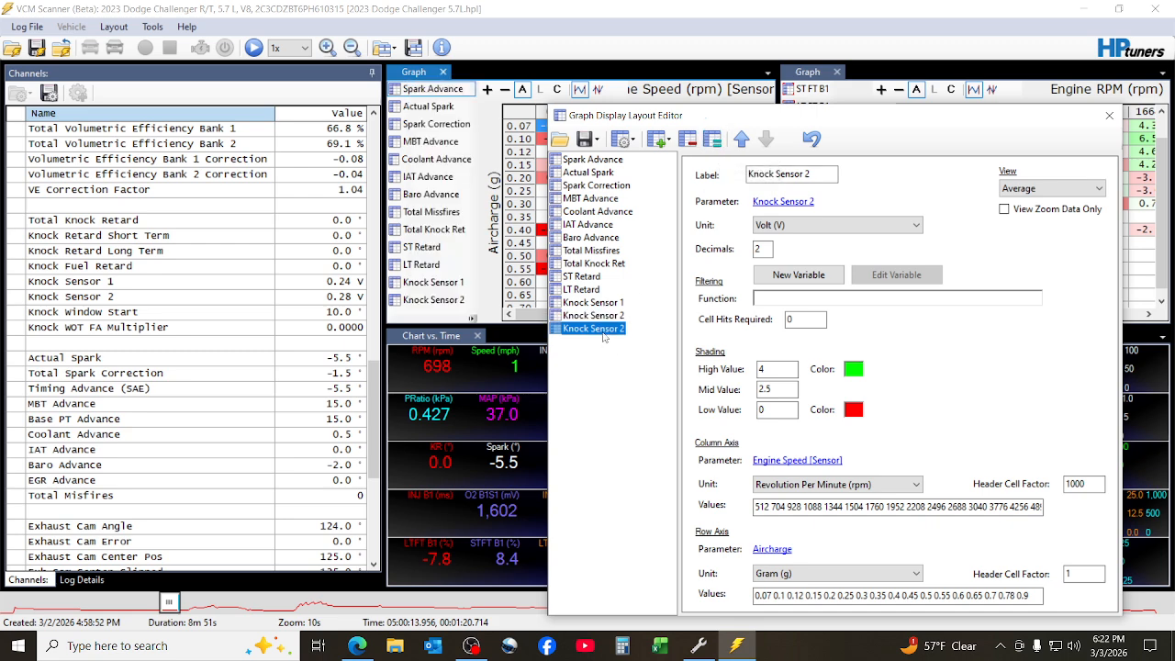
{"action": "left_click", "coordinate": [778, 202]}
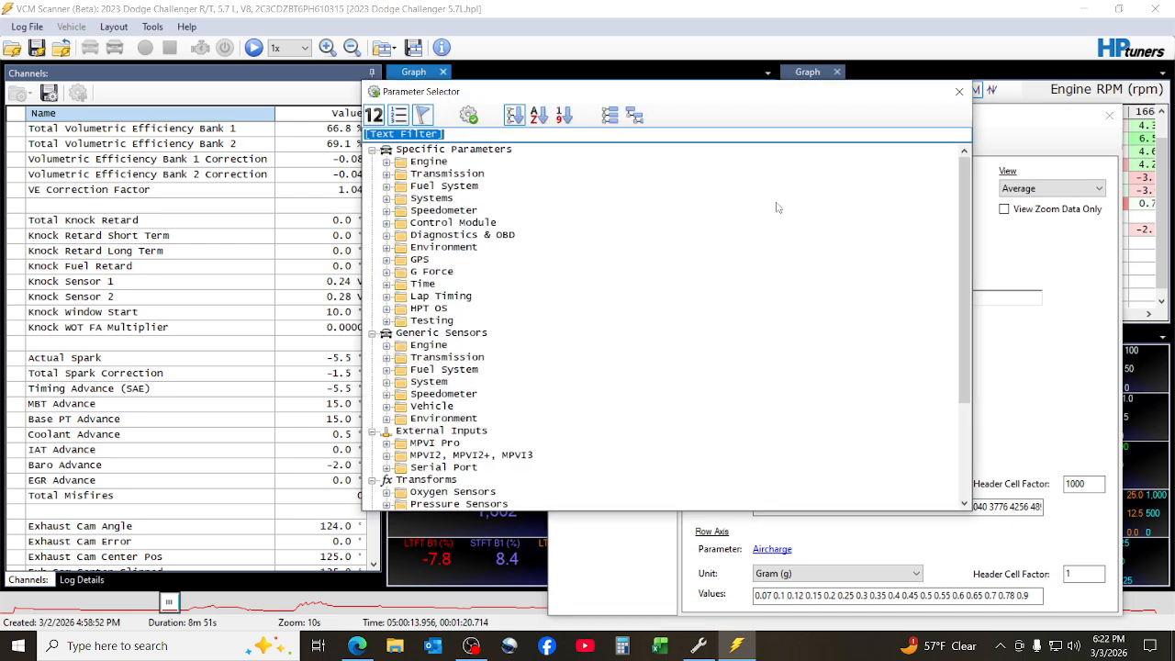
{"action": "type", "text": "Total Mis"}
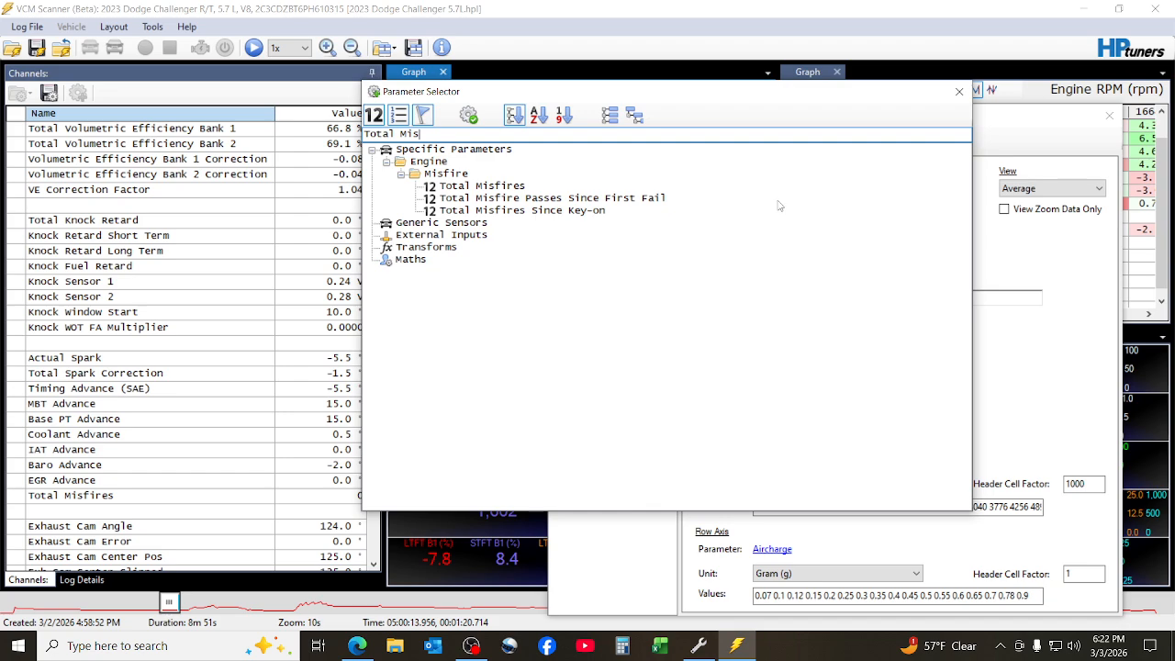
{"action": "double_click", "coordinate": [482, 186]}
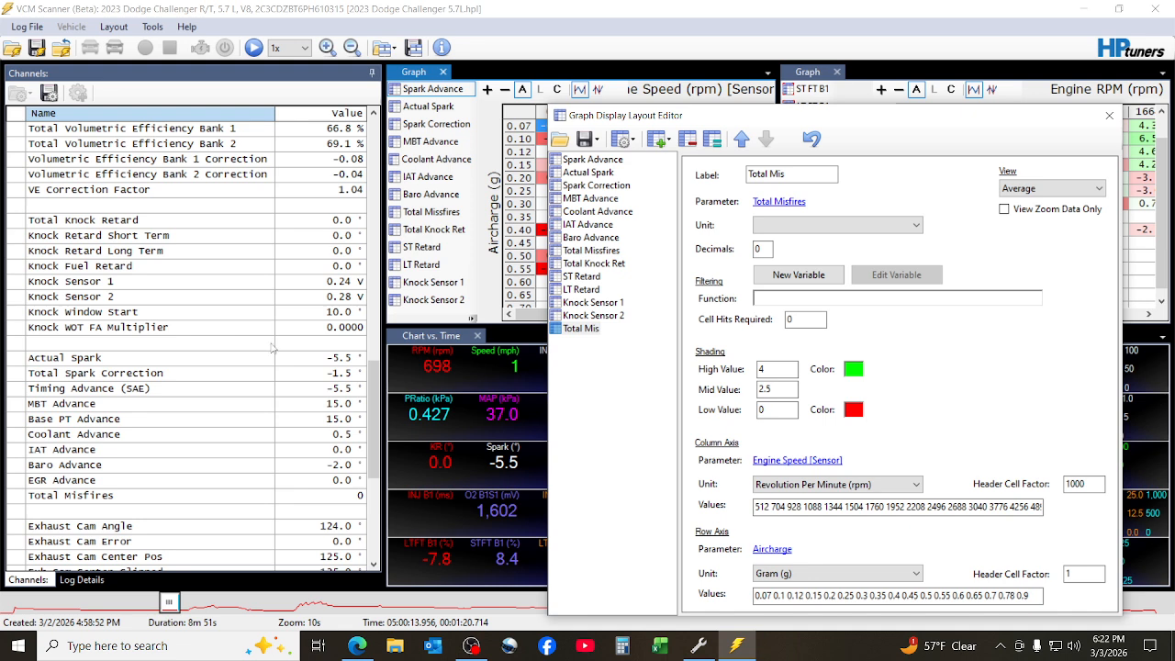
{"action": "left_click", "coordinate": [579, 329]}
{"action": "left_click", "coordinate": [687, 139]}
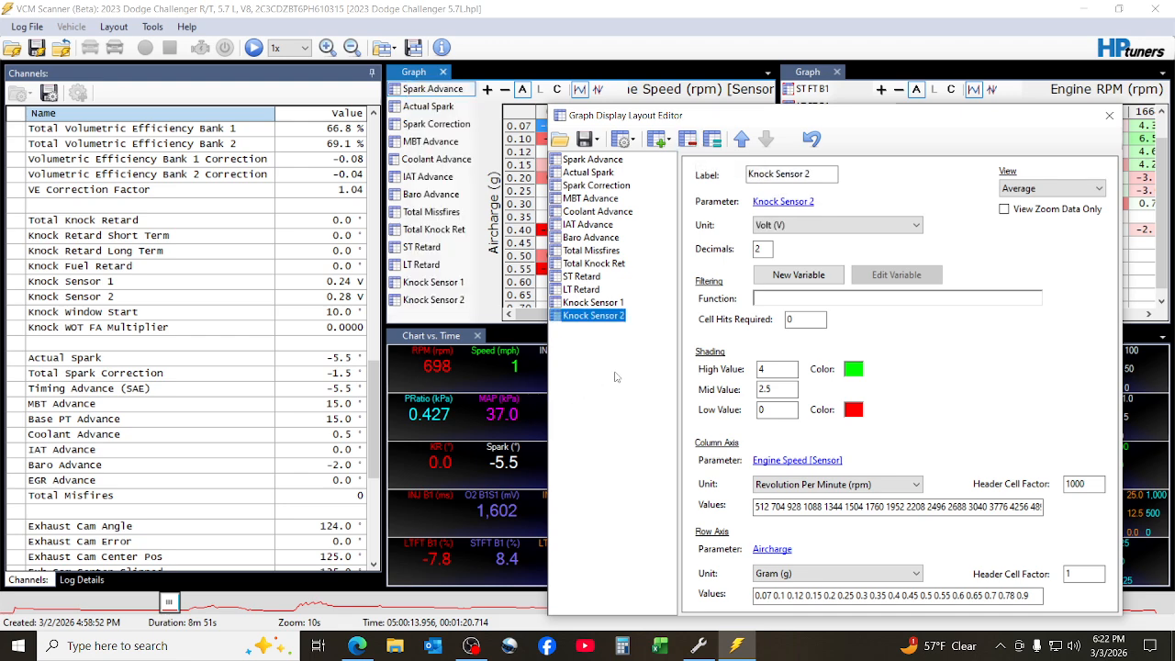
Step: Close the graph layout editor and examine the logged cells of each graph from Actual Spark through Total Knock Ret
{"action": "left_click", "coordinate": [1110, 118]}
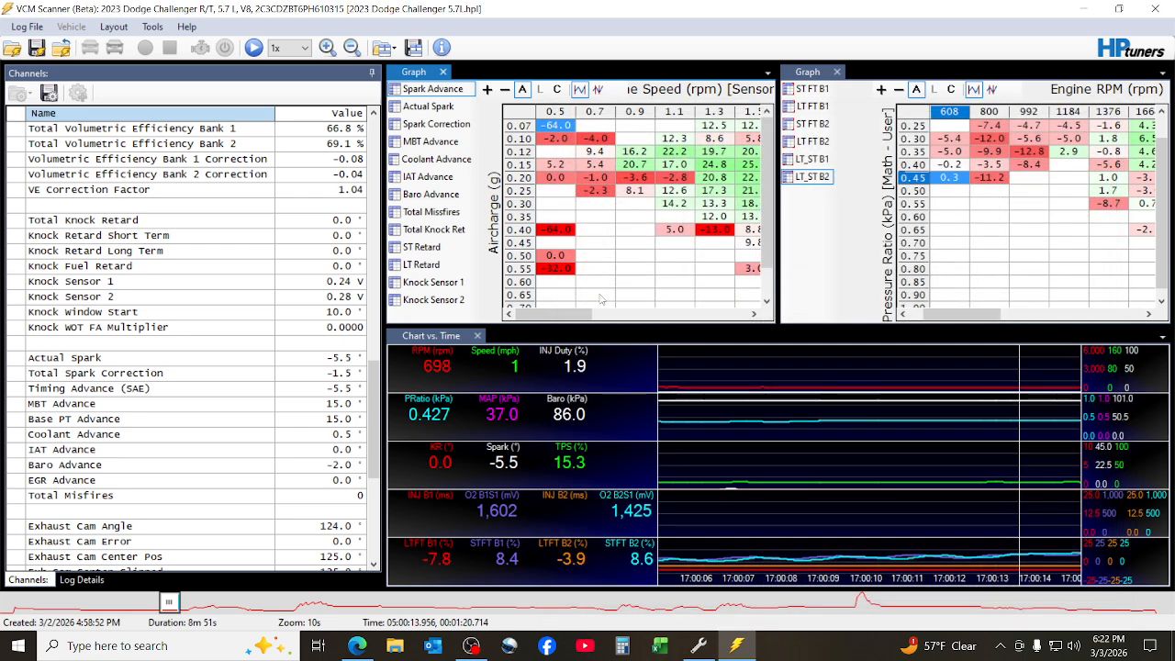
{"action": "left_click", "coordinate": [431, 108]}
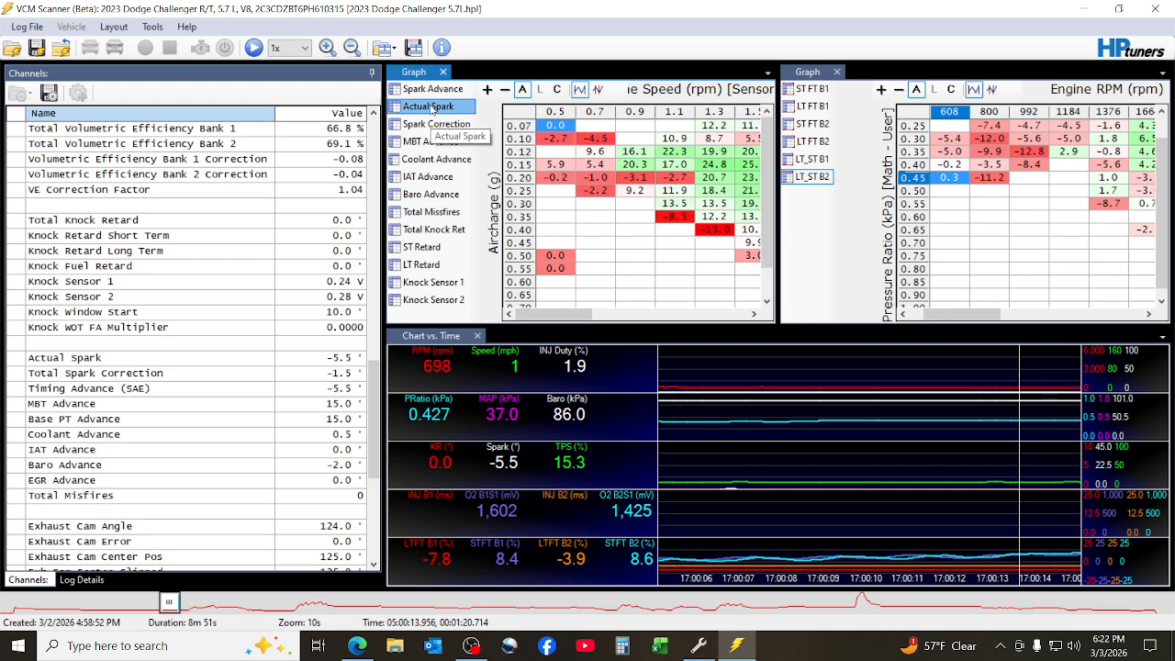
{"action": "left_click", "coordinate": [432, 125]}
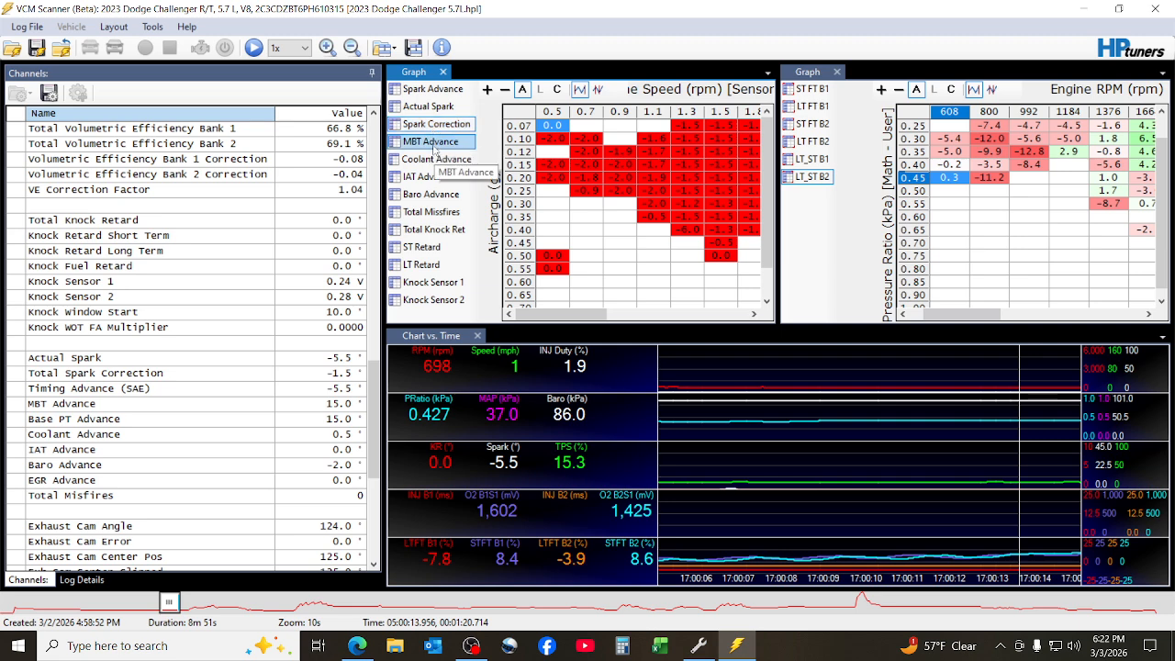
{"action": "left_click", "coordinate": [434, 144]}
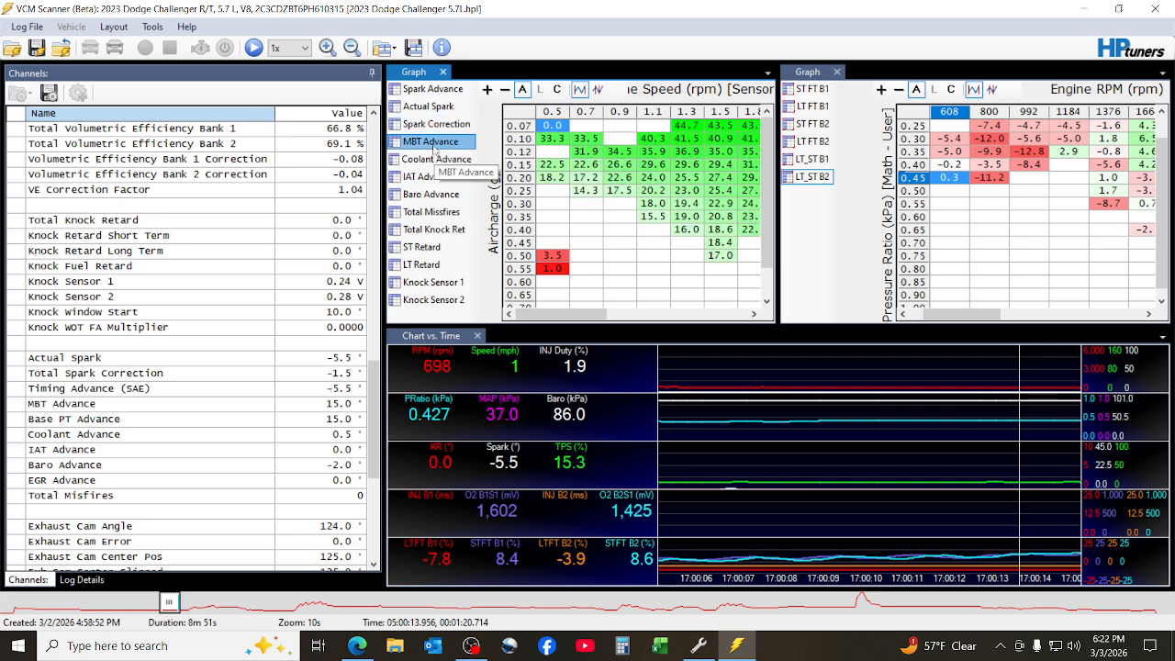
{"action": "left_click", "coordinate": [439, 161]}
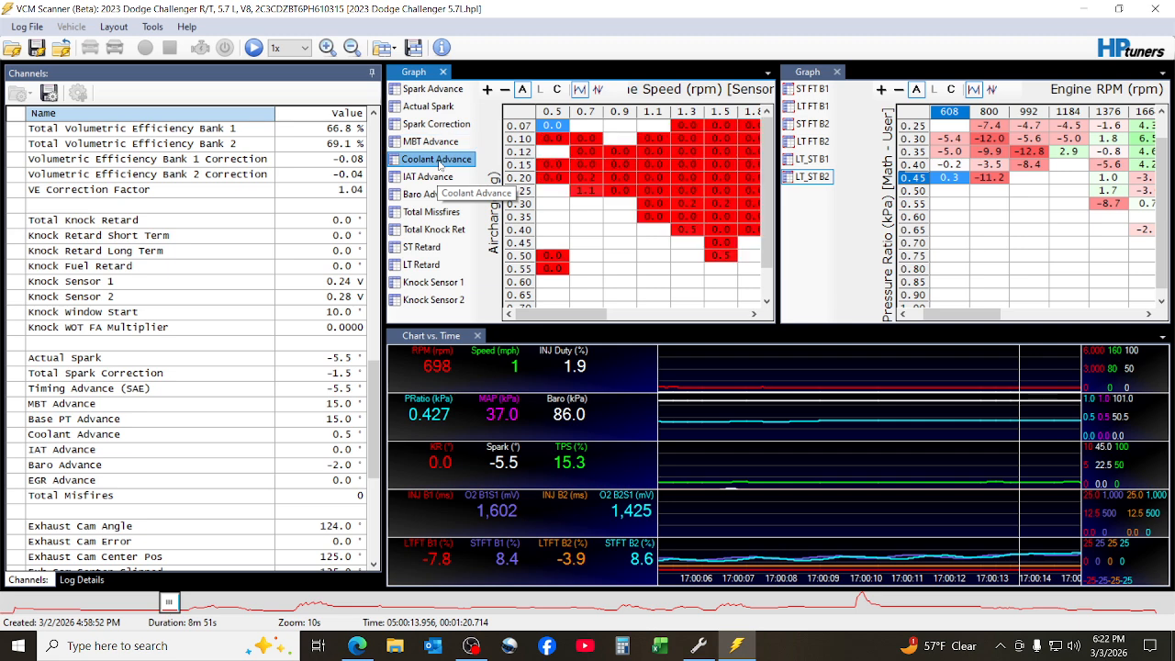
{"action": "left_click", "coordinate": [444, 178]}
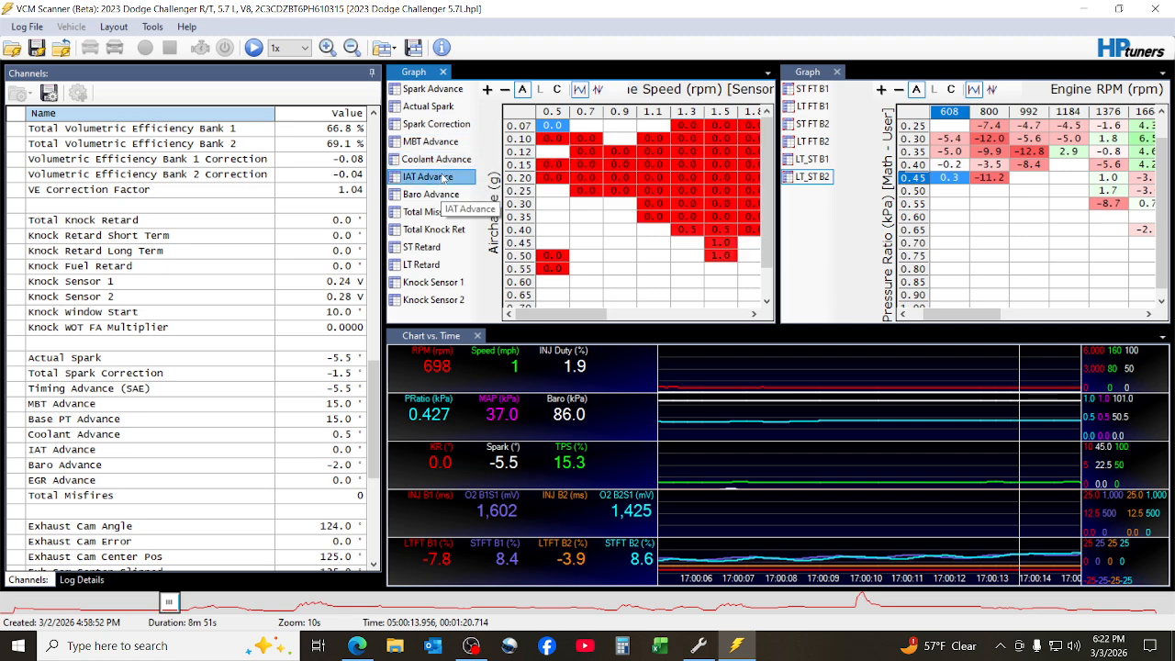
{"action": "left_click", "coordinate": [445, 194]}
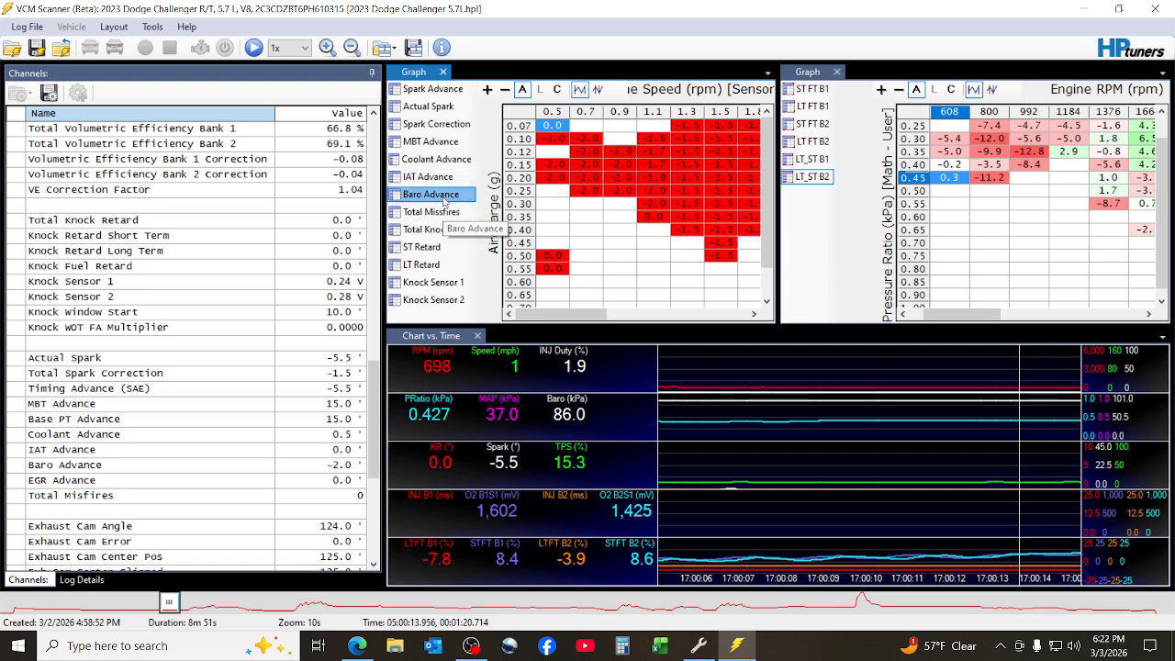
{"action": "left_click", "coordinate": [439, 213]}
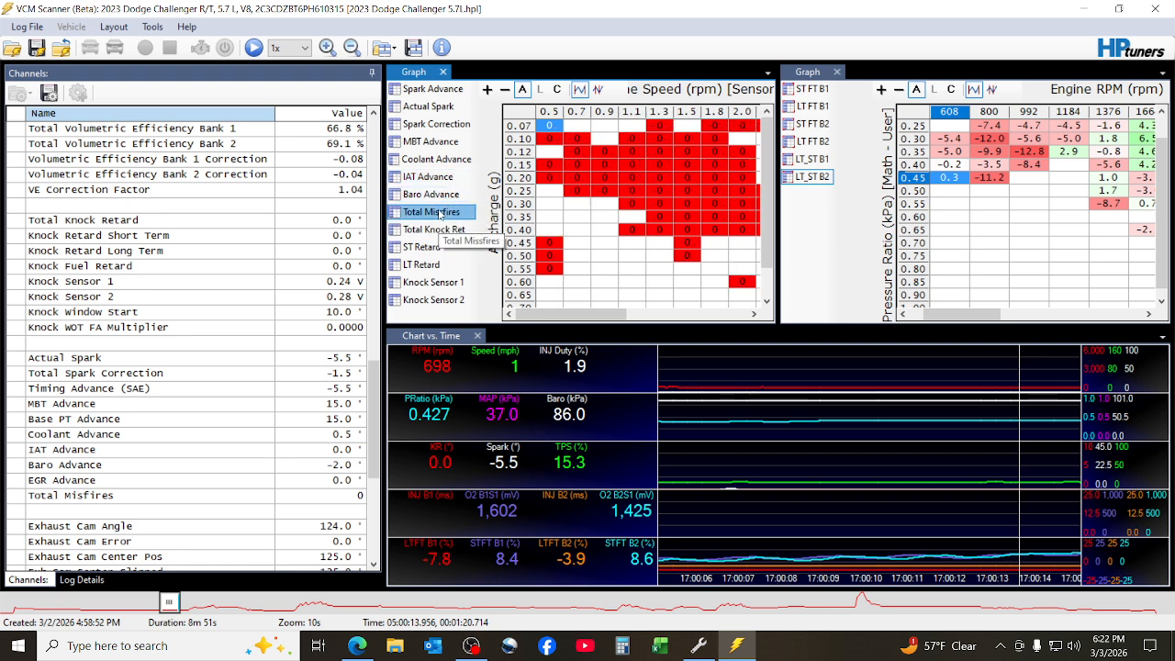
{"action": "left_click", "coordinate": [445, 231]}
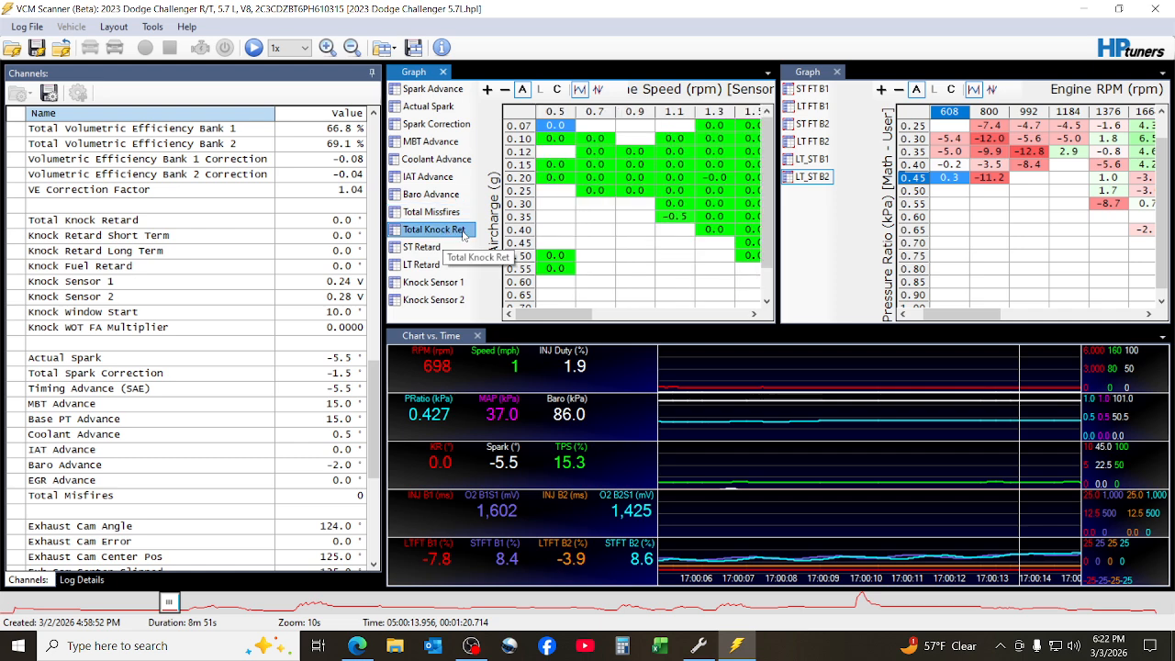
{"action": "left_click_drag", "start_coordinate": [559, 315], "coordinate": [593, 315]}
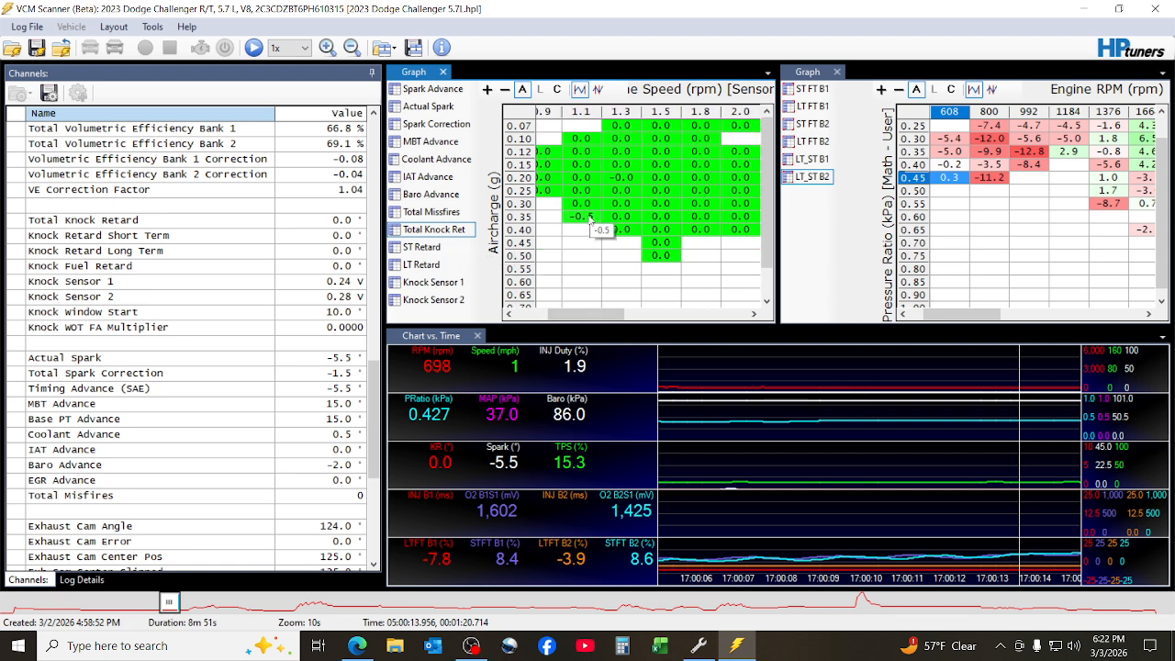
{"action": "left_click_drag", "start_coordinate": [591, 318], "coordinate": [570, 319]}
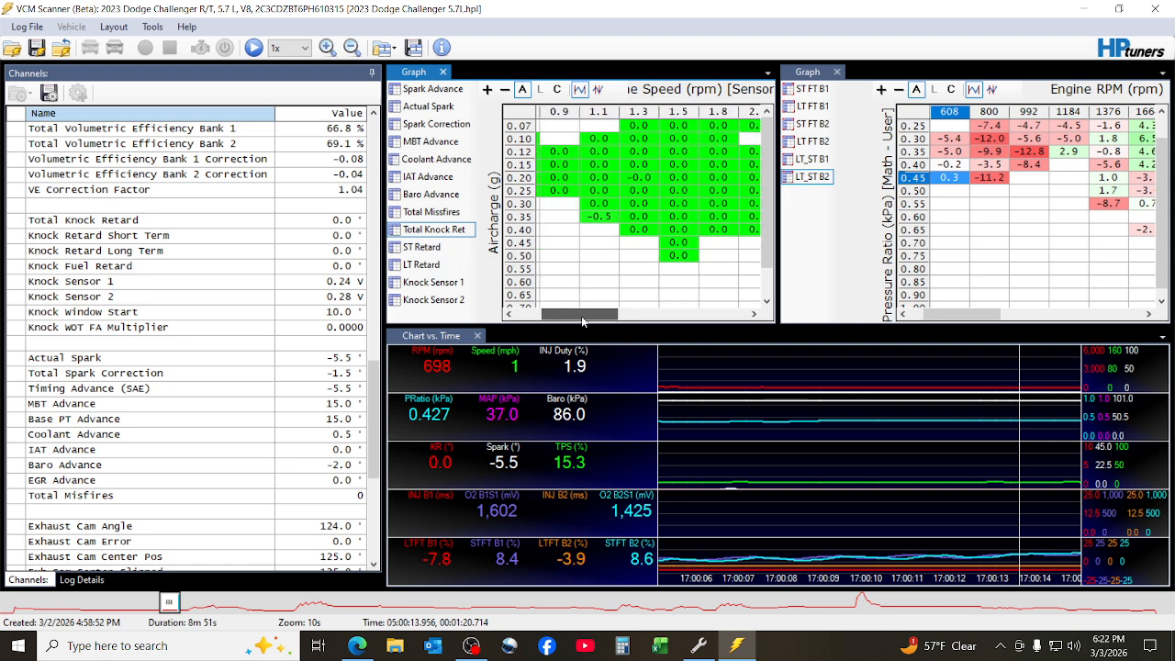
Step: Examine the logged cells of the ST Retard, LT Retard, Knock Sensor 1 and Knock Sensor 2 graphs across the engine speed range
{"action": "left_click", "coordinate": [428, 250]}
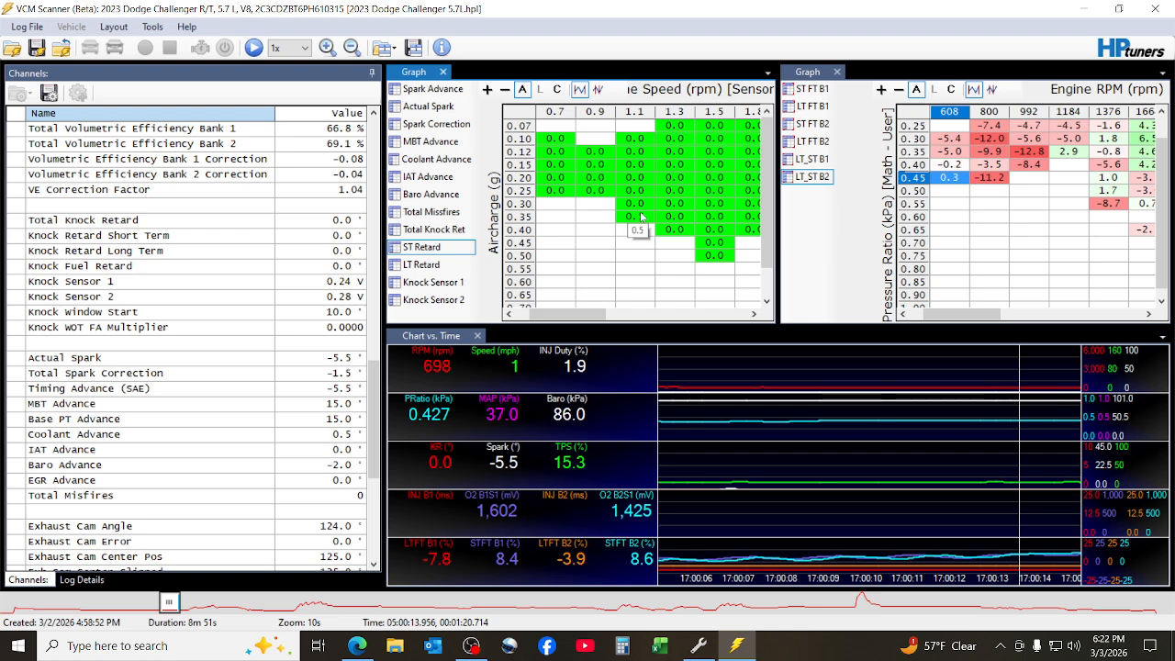
{"action": "left_click", "coordinate": [438, 266]}
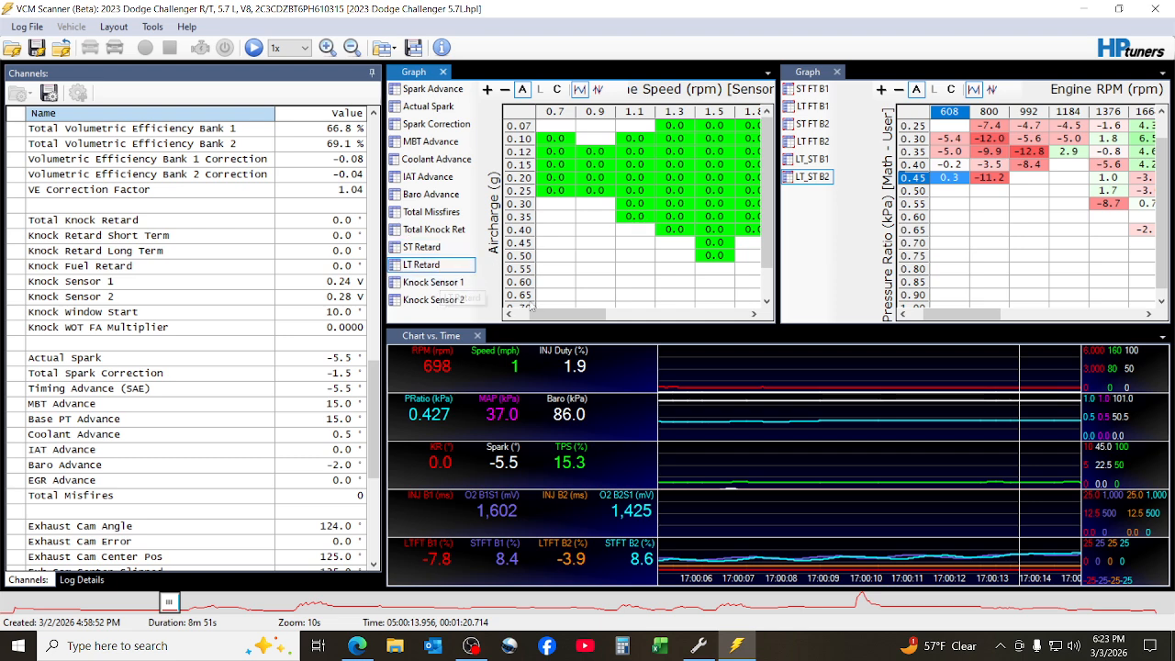
{"action": "mouse_move", "coordinate": [535, 313]}
{"action": "left_mouse_down"}
{"action": "mouse_move", "coordinate": [640, 312]}
{"action": "mouse_move", "coordinate": [551, 313]}
{"action": "left_mouse_up"}
{"action": "left_click", "coordinate": [444, 284]}
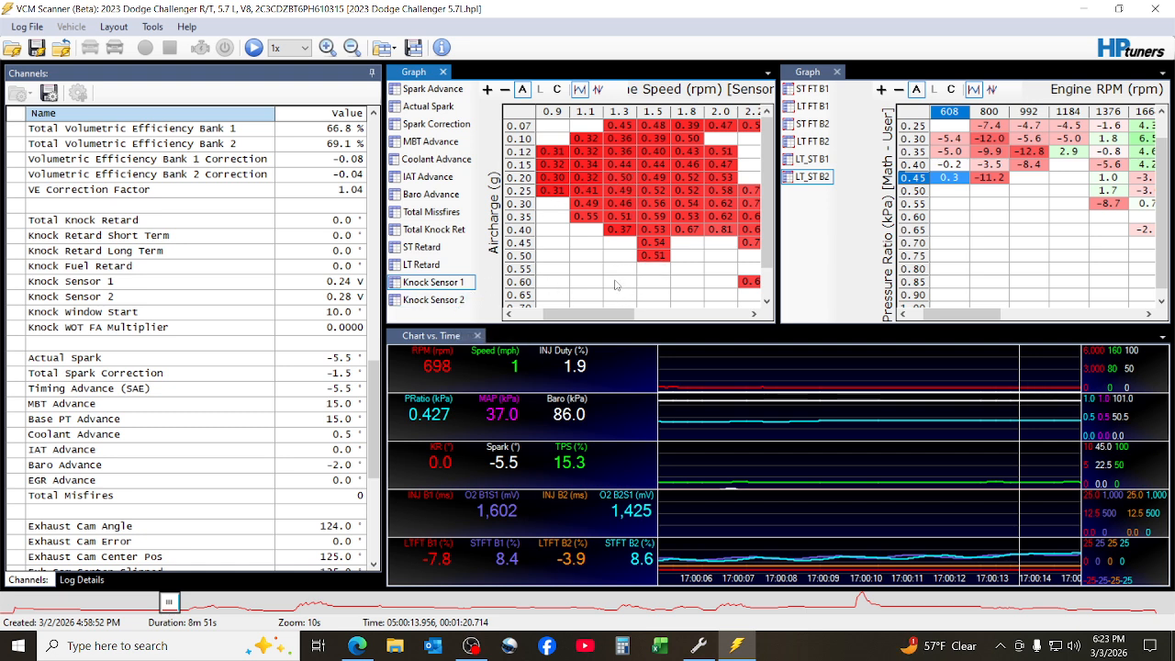
{"action": "left_click_drag", "start_coordinate": [605, 313], "coordinate": [573, 325]}
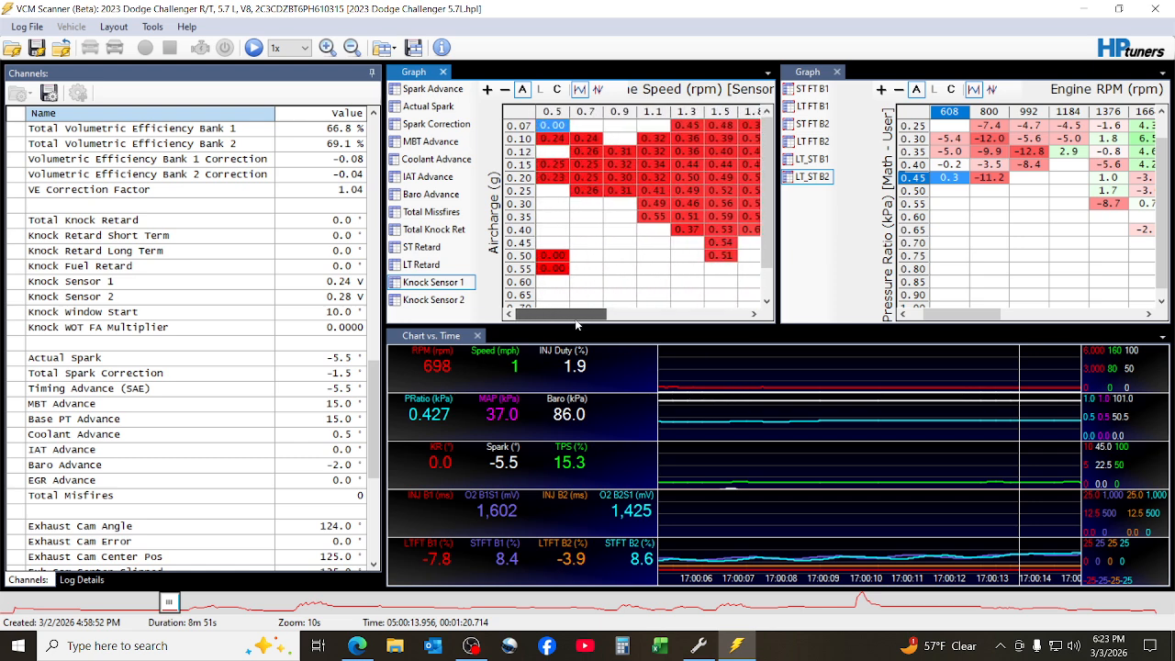
{"action": "left_click", "coordinate": [470, 301]}
{"action": "left_click_drag", "start_coordinate": [564, 312], "coordinate": [699, 309]}
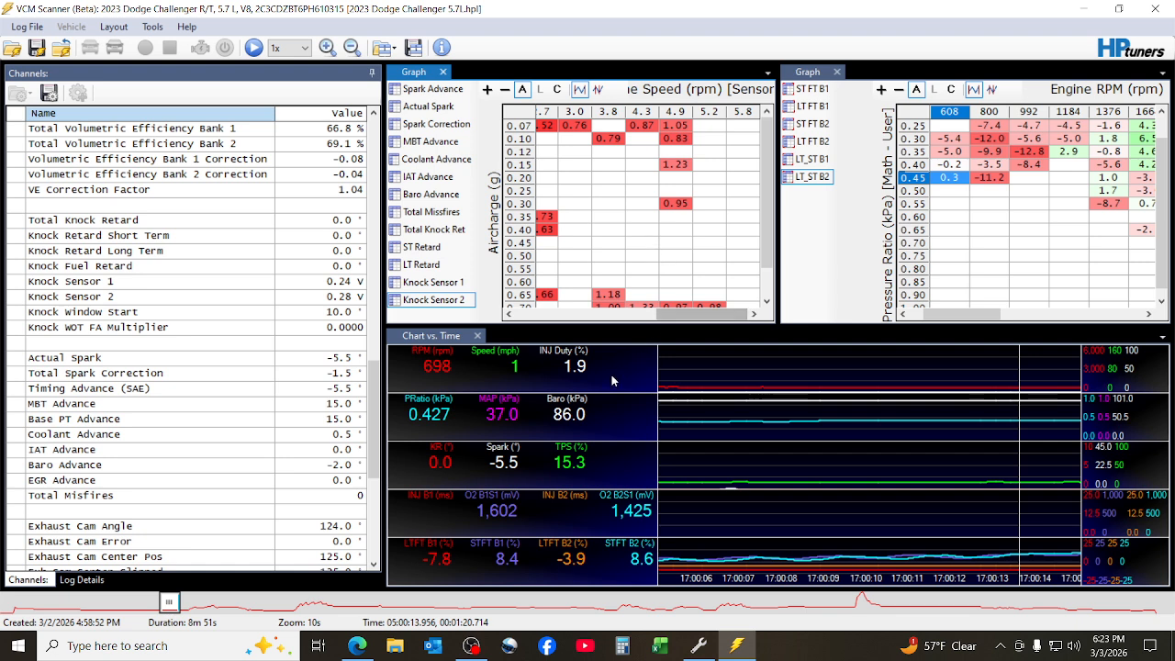
{"action": "left_click_drag", "start_coordinate": [656, 315], "coordinate": [579, 326]}
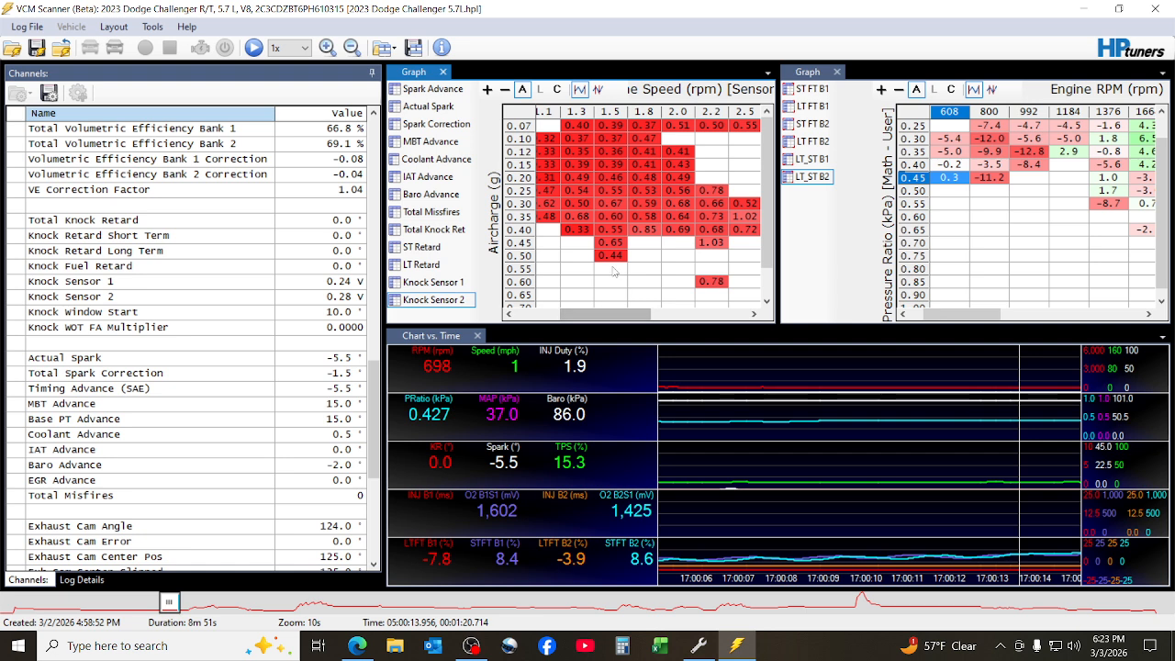
{"action": "left_click_drag", "start_coordinate": [595, 311], "coordinate": [596, 319]}
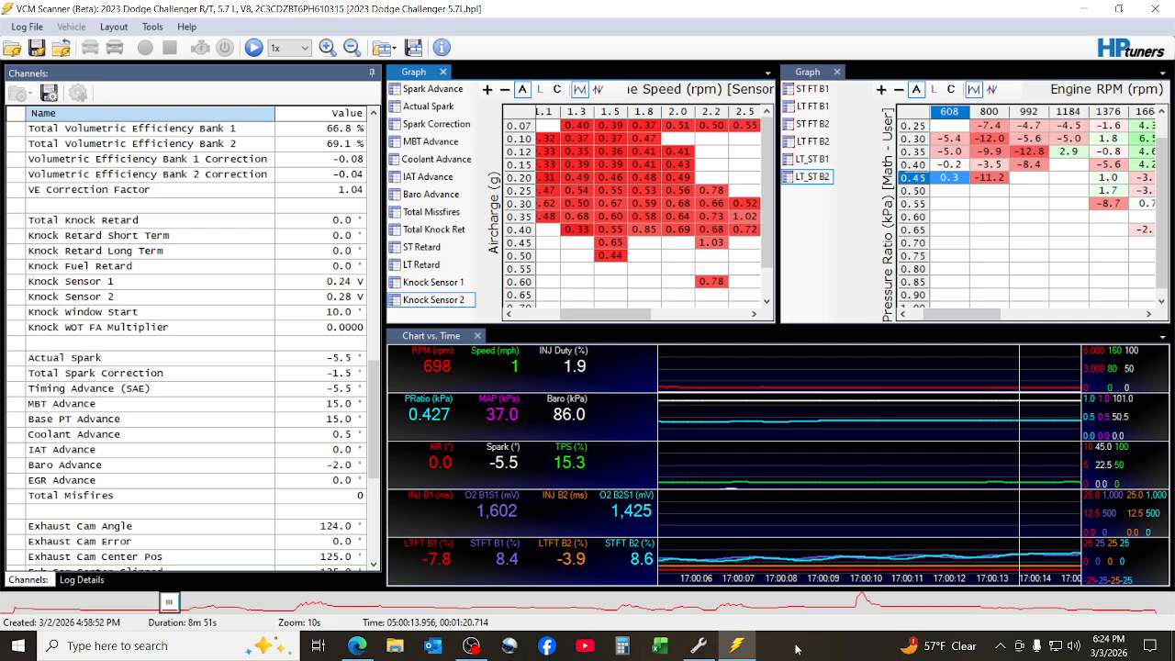
{"action": "left_click", "coordinate": [471, 646]}
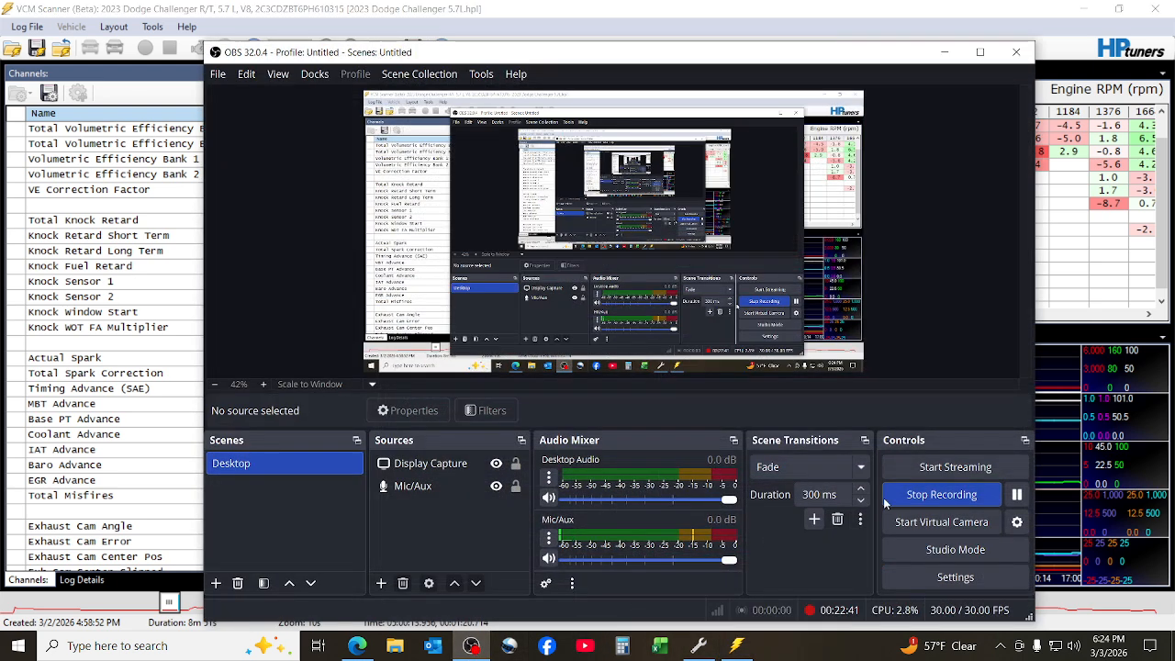